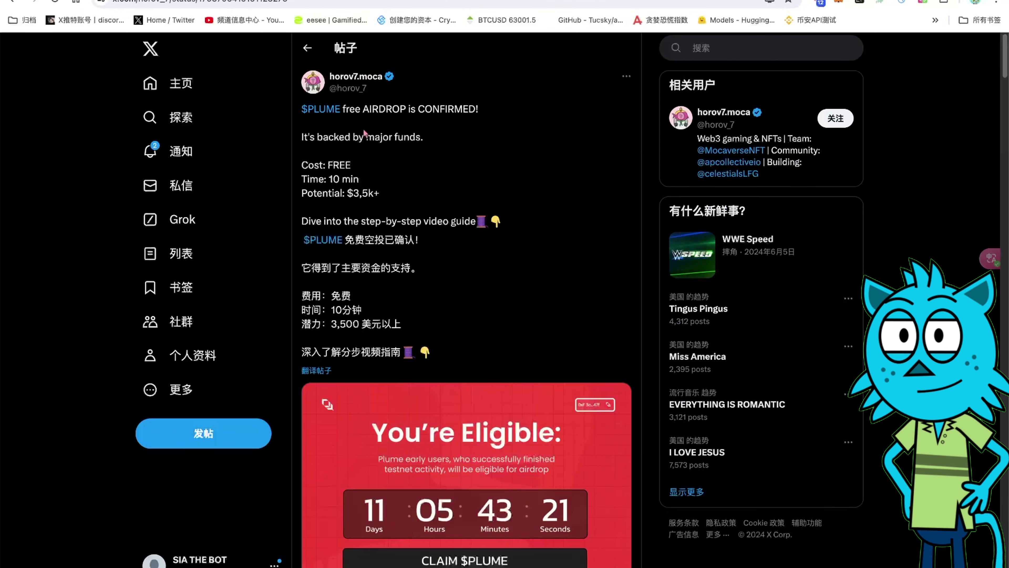
# Skim the $PLUME free airdrop thread on X.
pyautogui.click(714, 49)
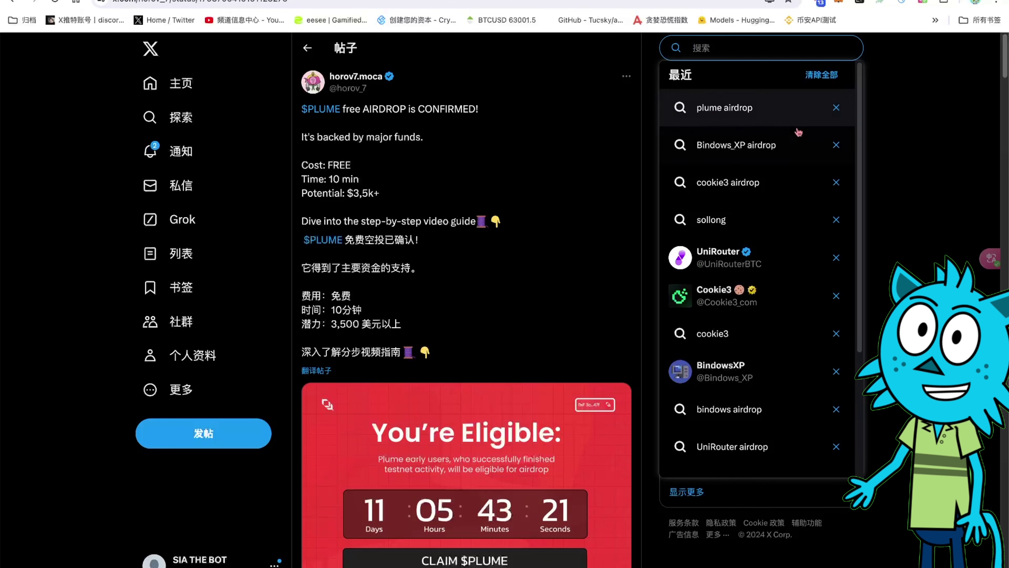
pyautogui.click(428, 109)
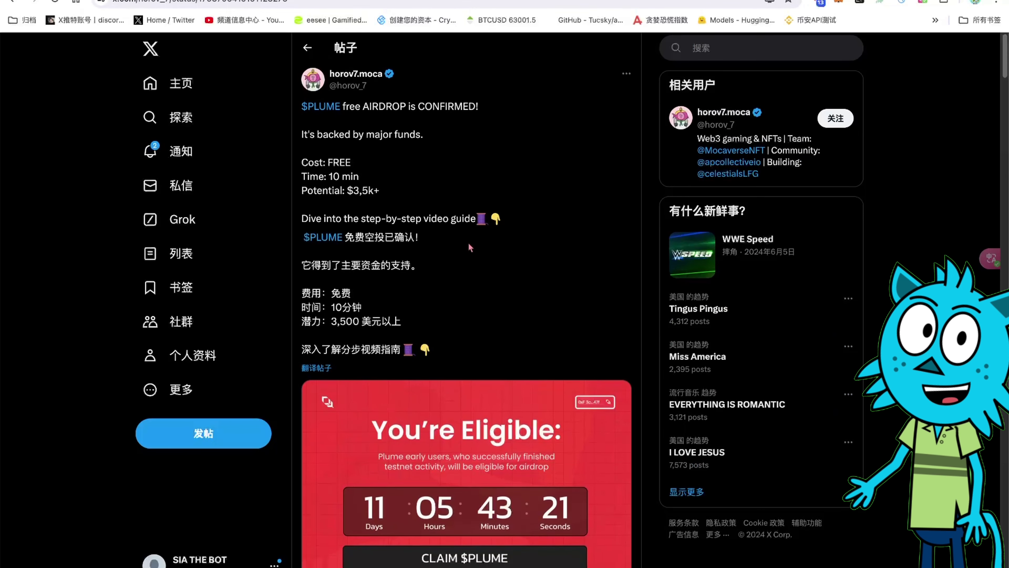
pyautogui.scroll(-10, 468, 245)
pyautogui.scroll(10, 495, 246)
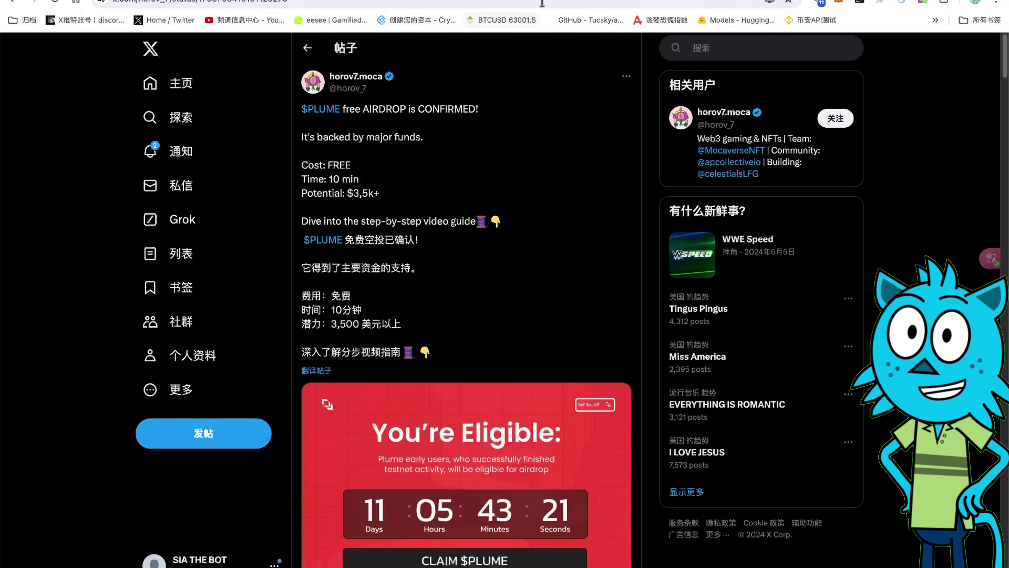
# Open Plume Network's X profile and review the project's details, team and fundraising investors on RootData.
pyautogui.press('Return')
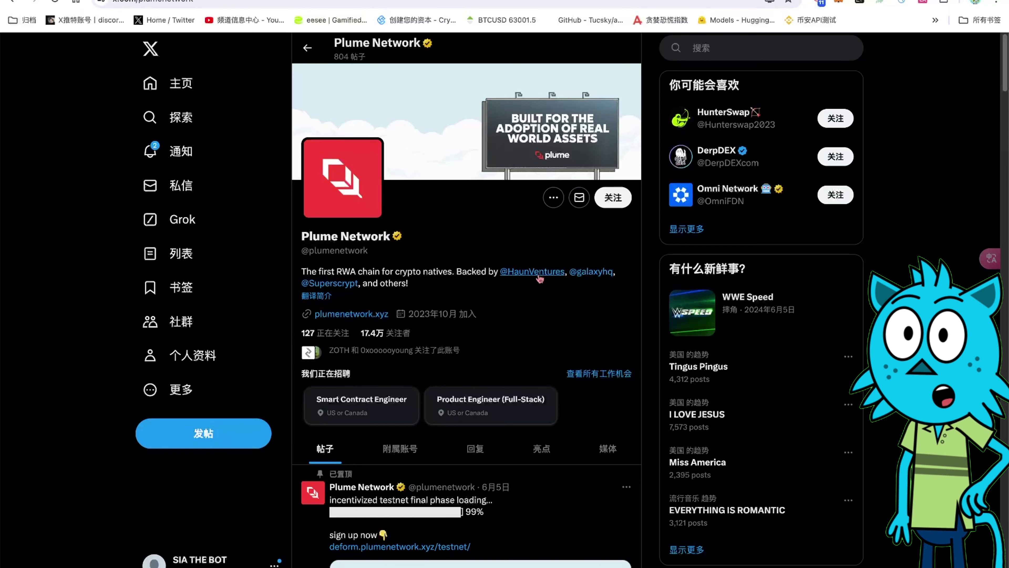
pyautogui.moveTo(540, 279)
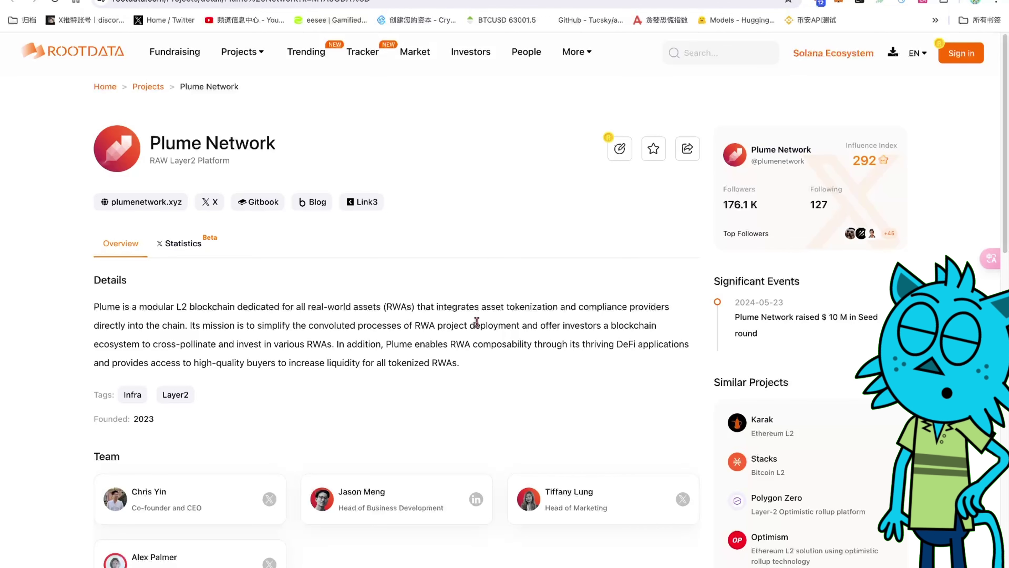
pyautogui.scroll(-5, 476, 322)
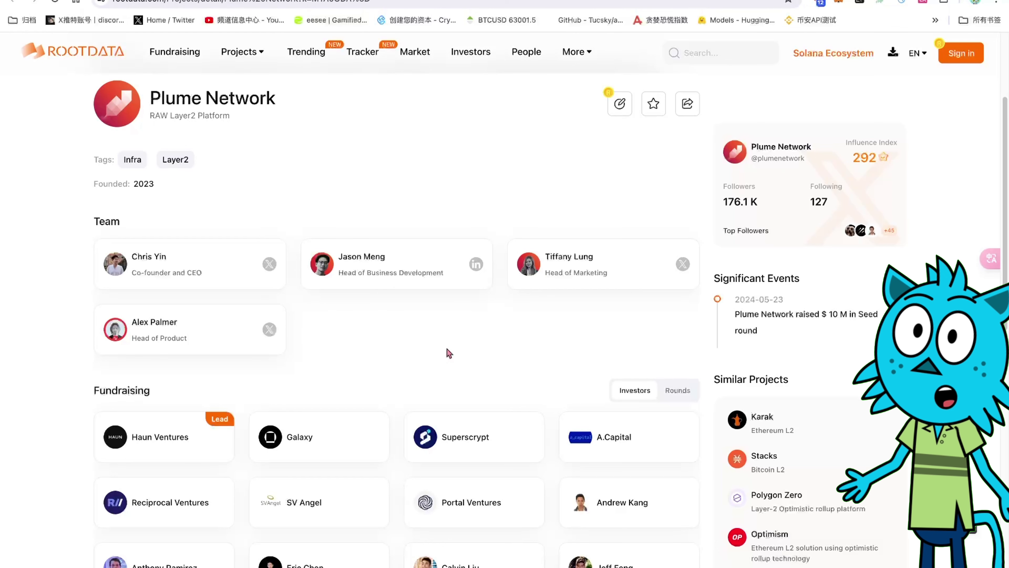
pyautogui.scroll(-2, 450, 353)
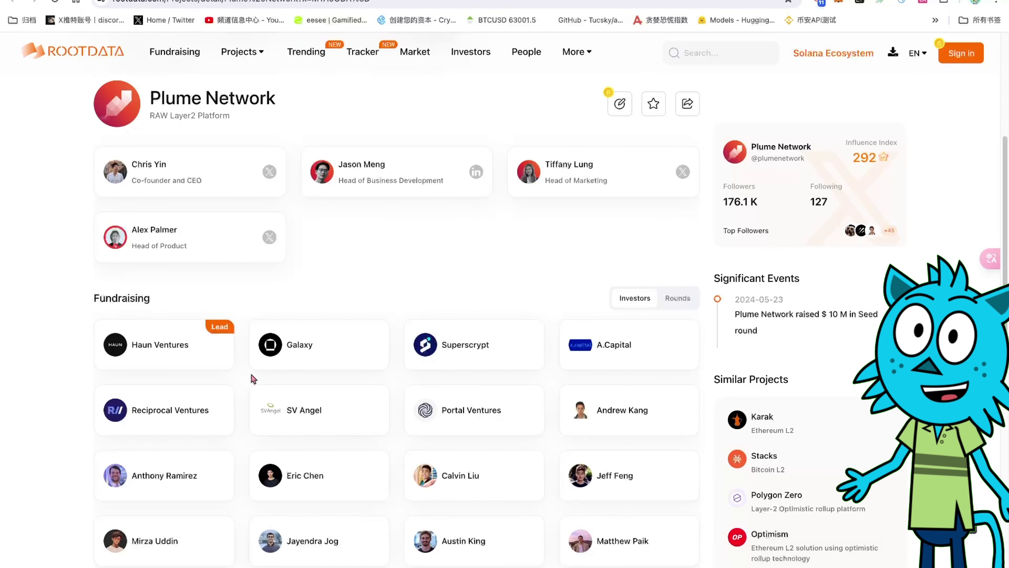
pyautogui.scroll(7, 559, 361)
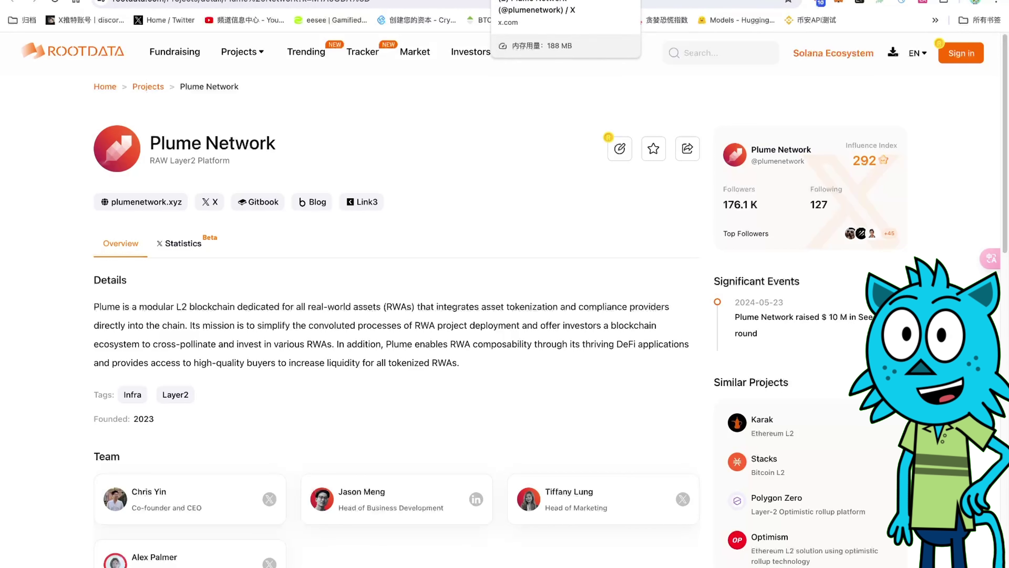
# Return to the $PLUME airdrop thread on X, read through its posts and open the ChainList link in the Plume Network instructions.
pyautogui.click(564, 1)
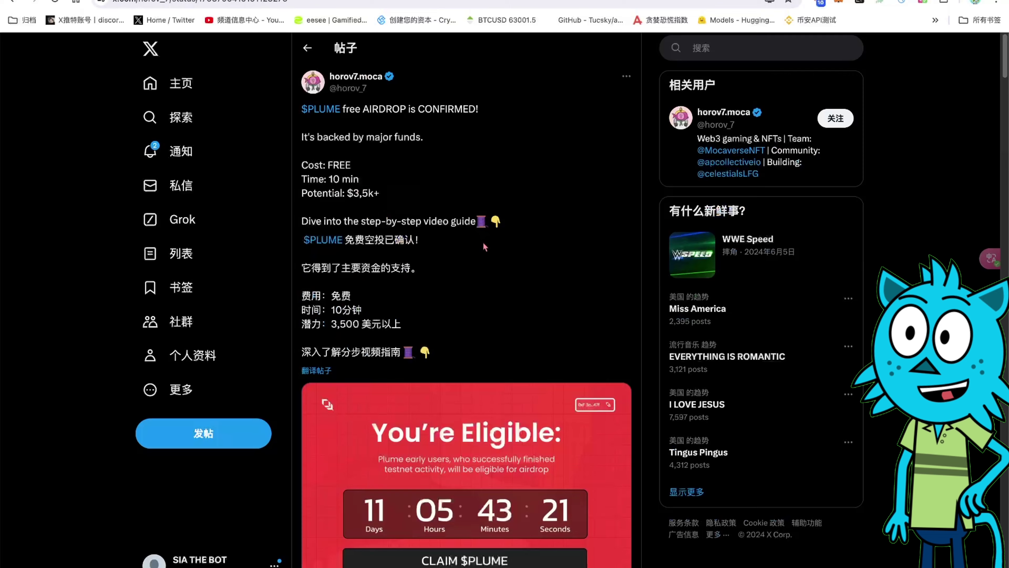
pyautogui.scroll(-9, 483, 242)
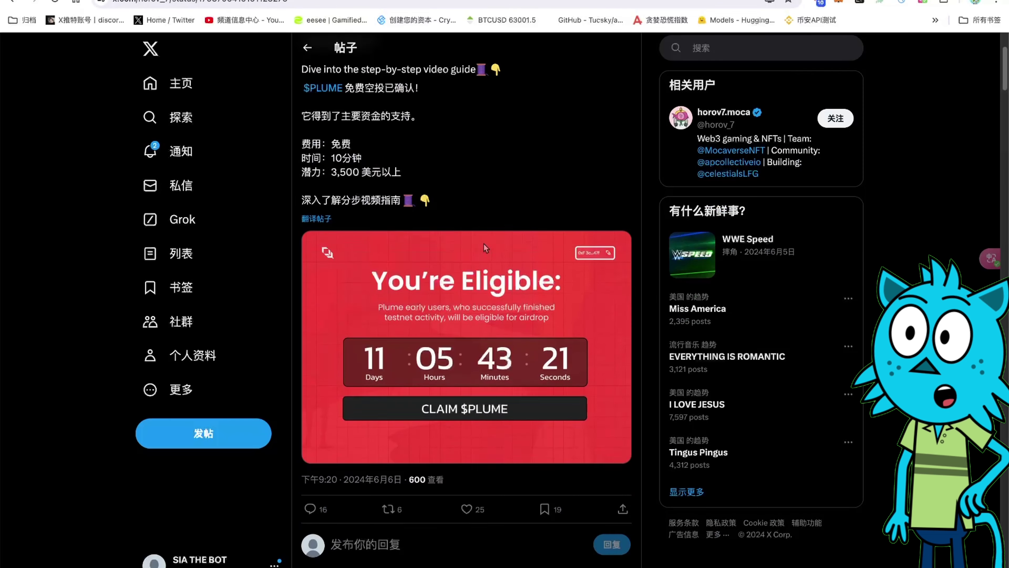
pyautogui.scroll(-8, 488, 248)
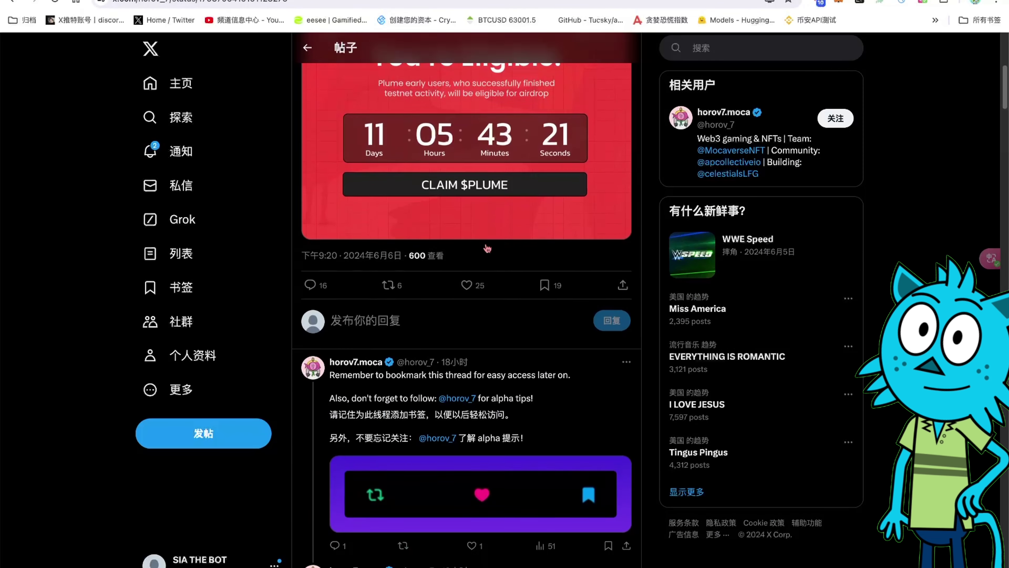
pyautogui.scroll(-3, 489, 248)
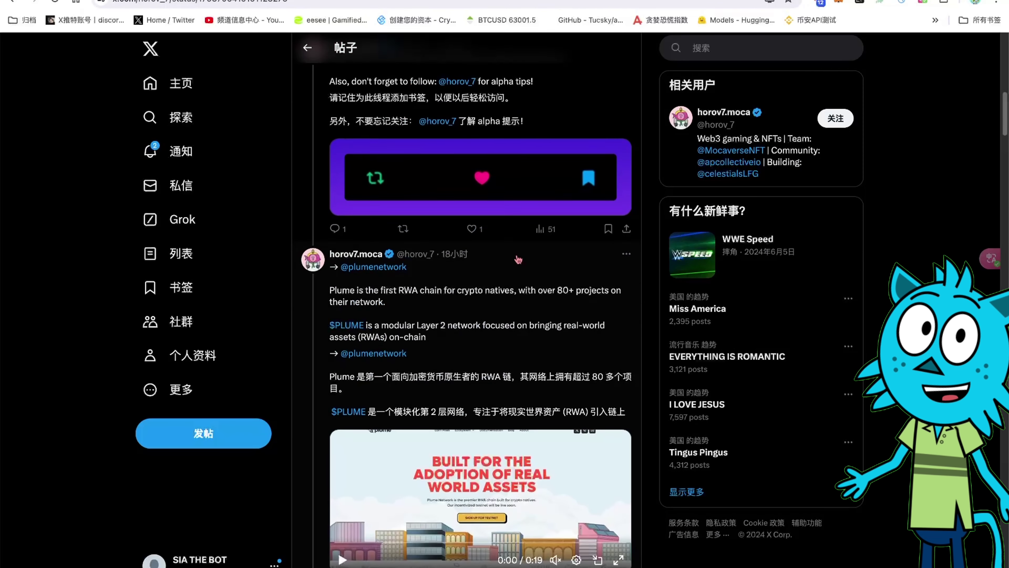
pyautogui.scroll(-8, 499, 256)
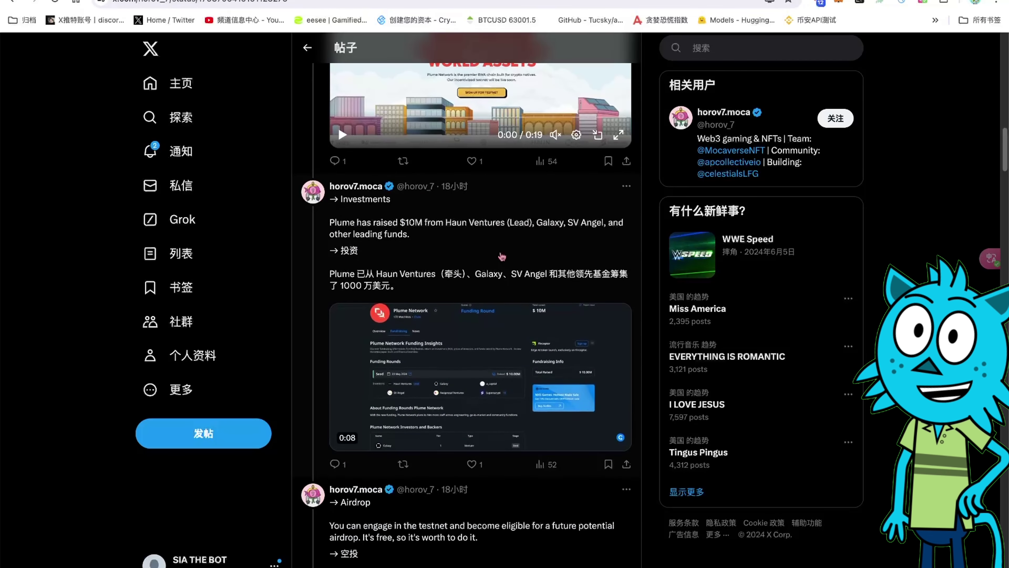
pyautogui.scroll(-4, 502, 256)
pyautogui.scroll(-4, 504, 256)
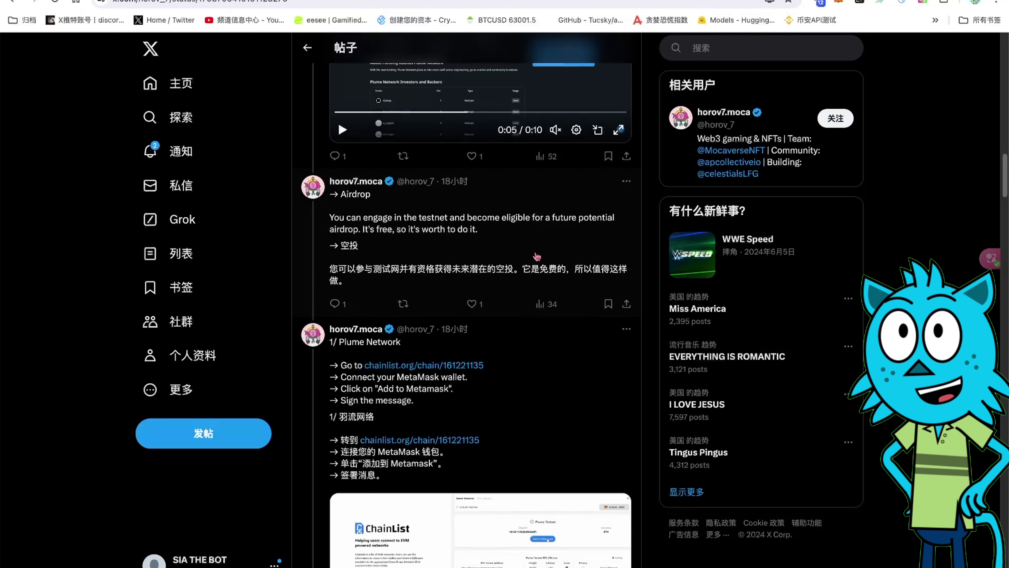
pyautogui.scroll(-3, 505, 258)
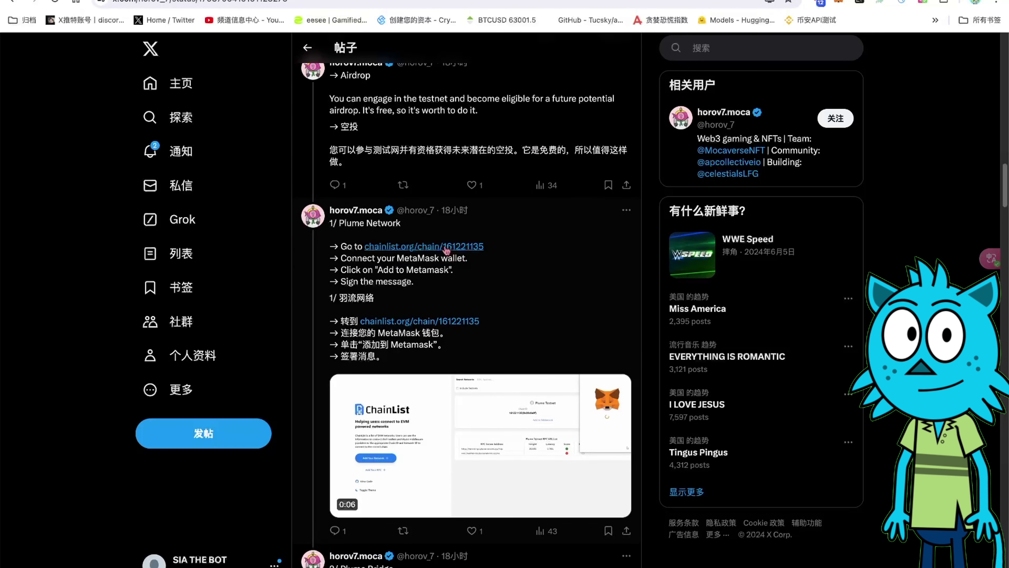
pyautogui.click(447, 246)
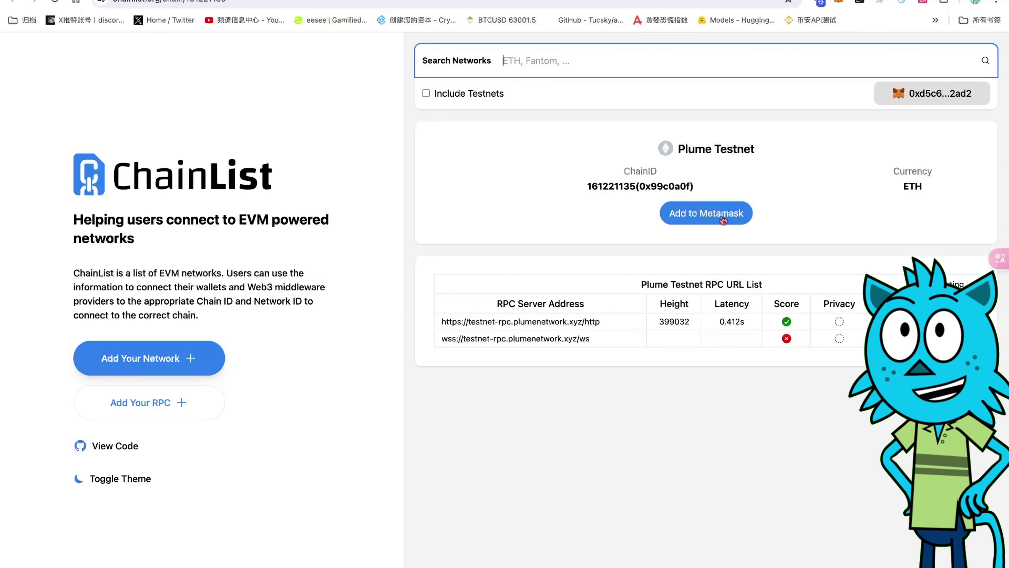
# Look for Plume Testnet in MetaMask's network list and close the wallet.
pyautogui.click(842, 5)
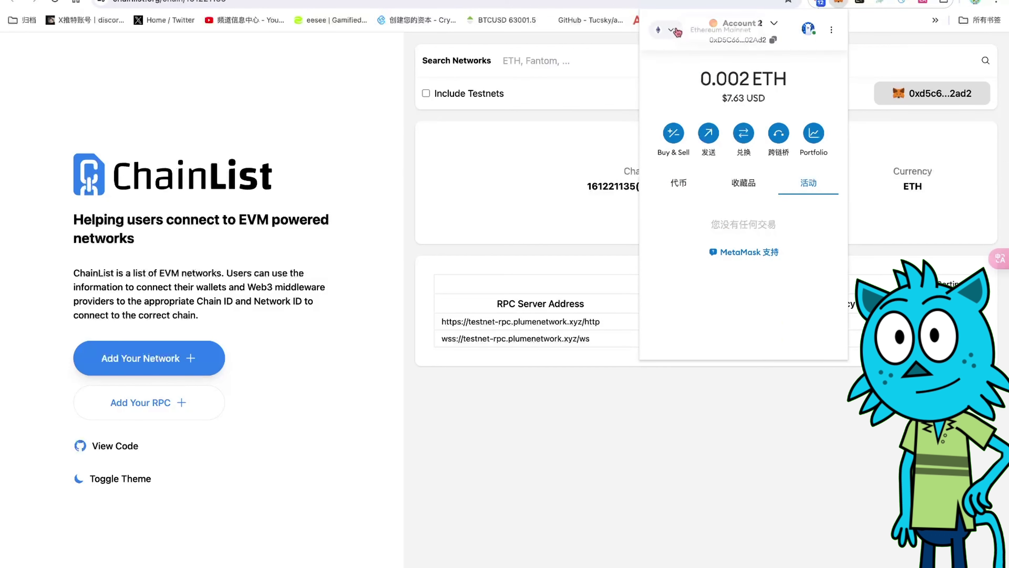
pyautogui.click(663, 30)
pyautogui.scroll(-5, 732, 199)
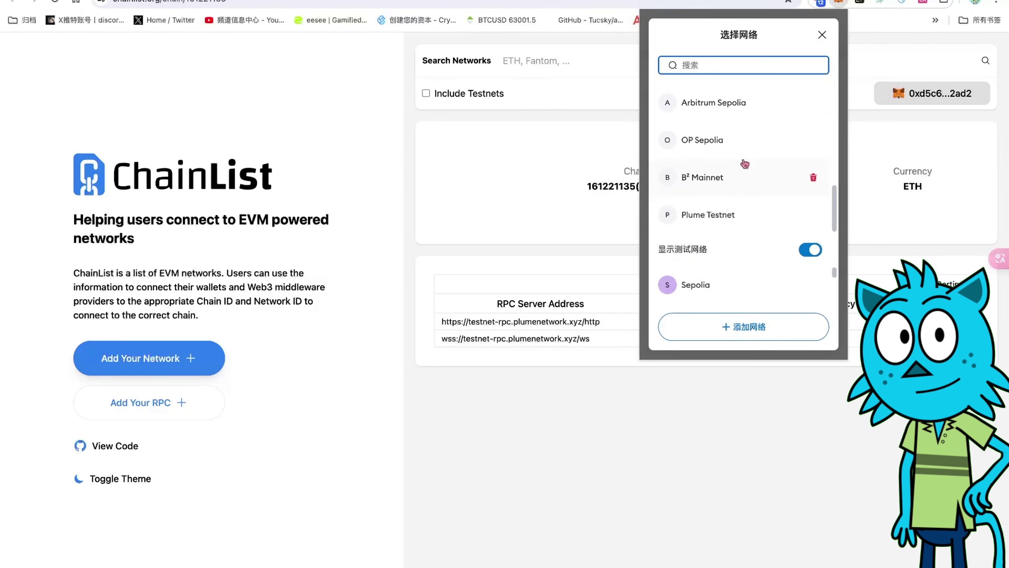
pyautogui.scroll(5, 745, 164)
pyautogui.scroll(-5, 727, 207)
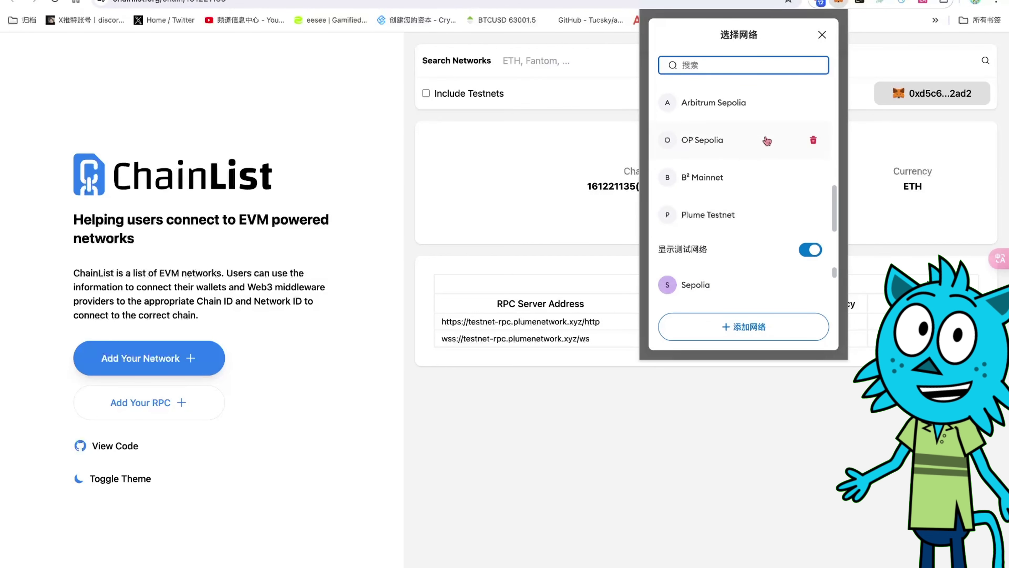
pyautogui.click(821, 38)
pyautogui.click(865, 62)
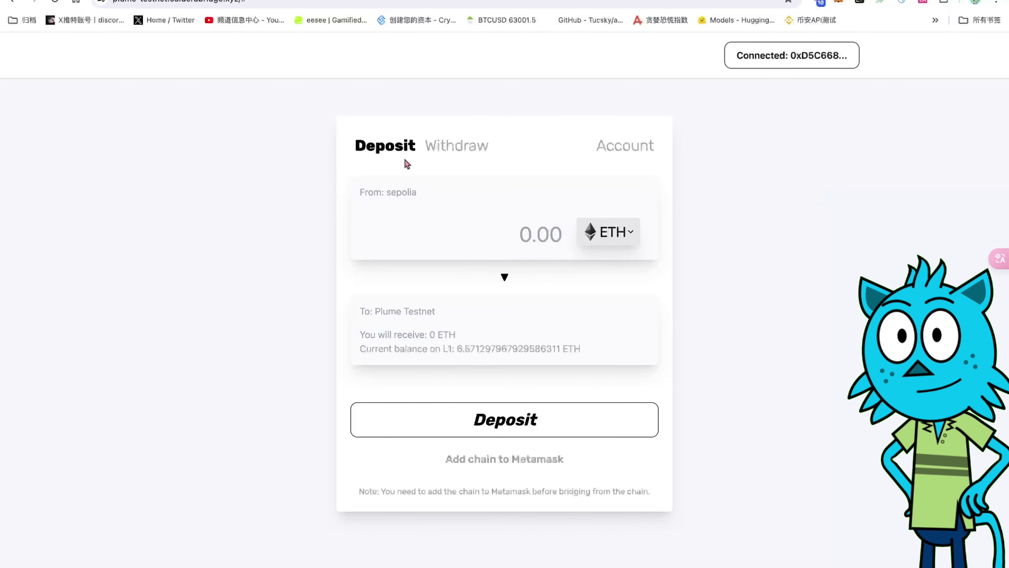
# Highlight sepolia as the deposit's source network on the bridge page and check the network selection in MetaMask.
pyautogui.moveTo(385, 196); pyautogui.dragTo(446, 201)
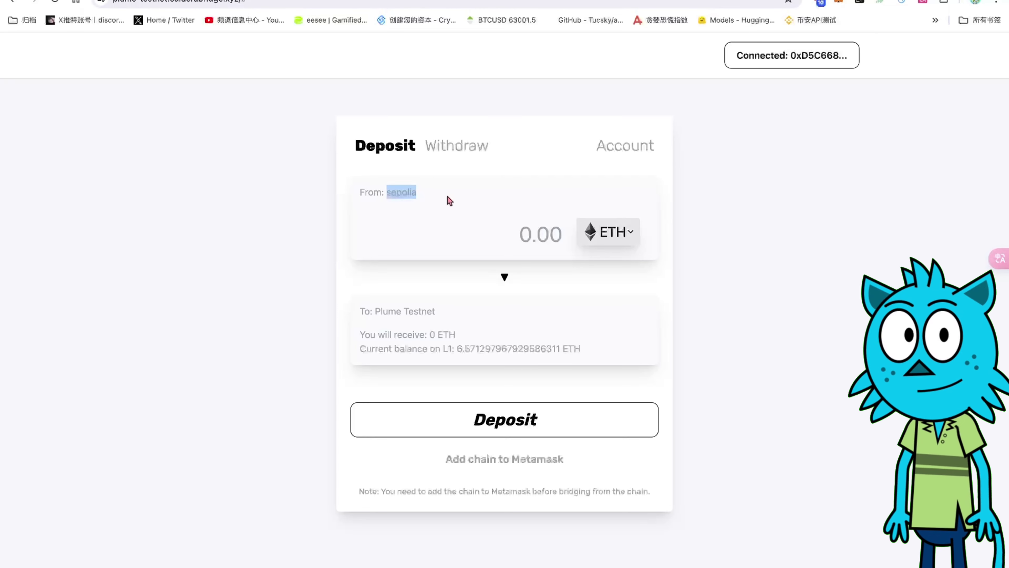
pyautogui.click(838, 3)
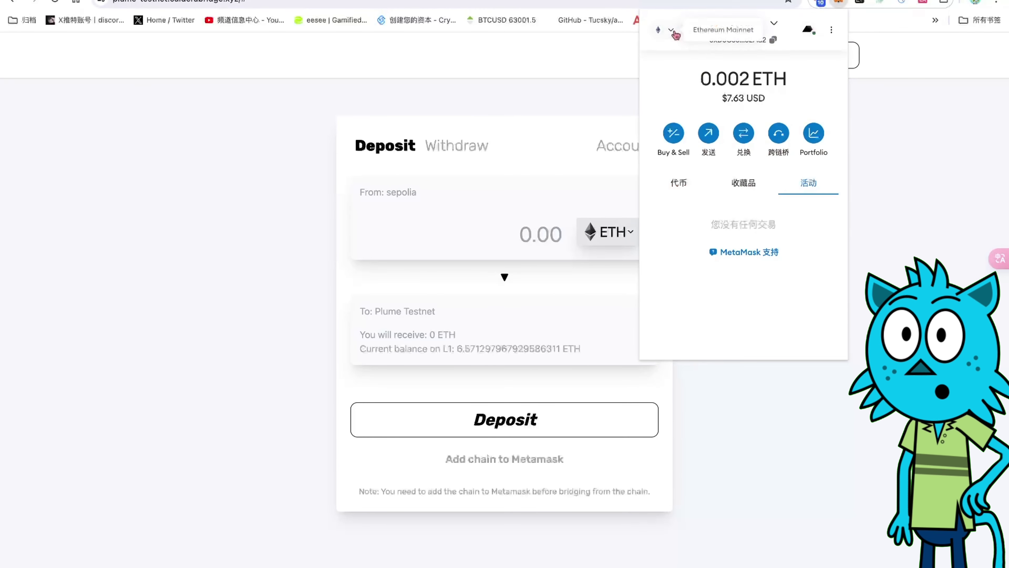
pyautogui.click(677, 36)
pyautogui.click(698, 293)
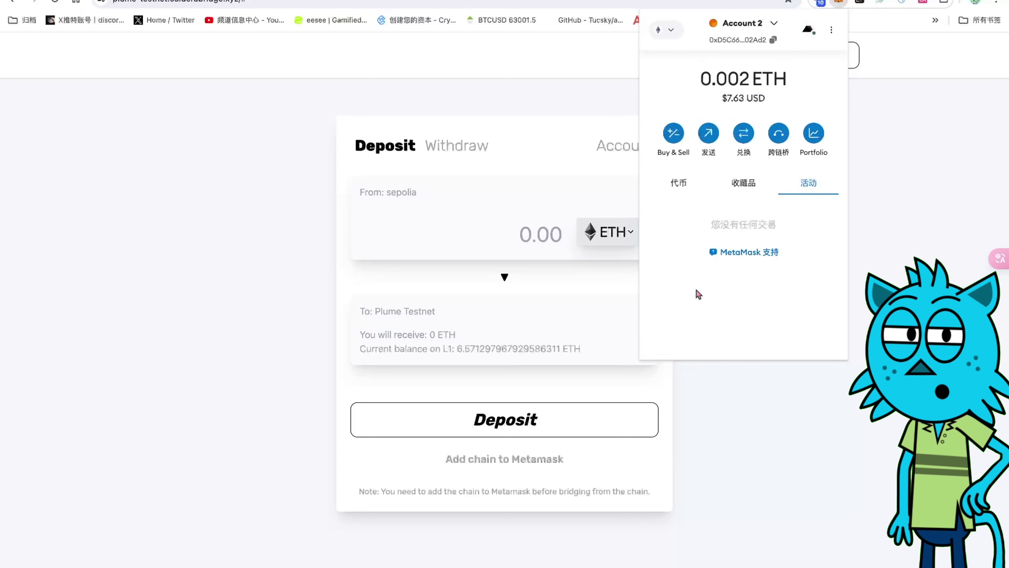
pyautogui.click(890, 180)
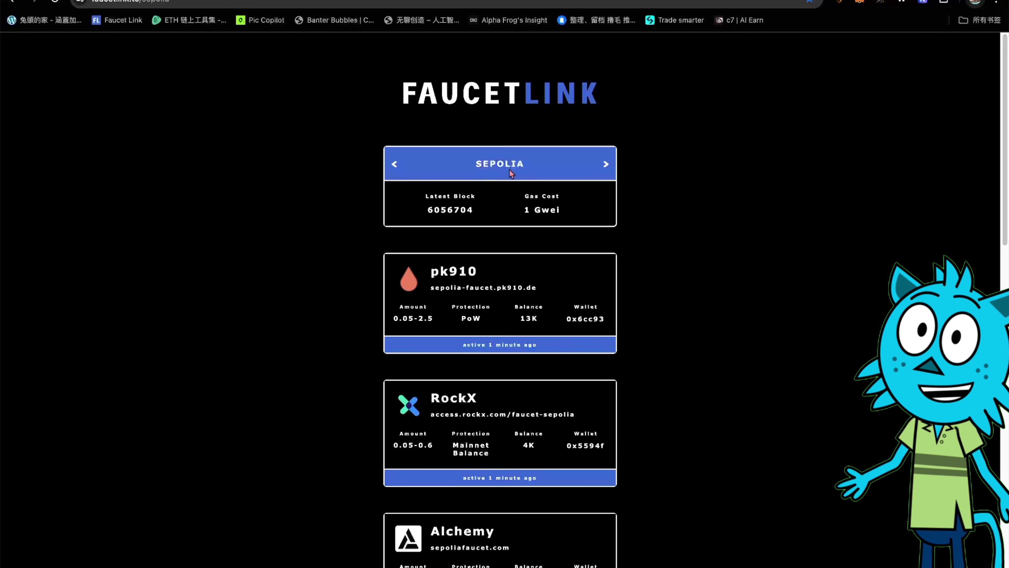
# Open Alchemy's Sepolia faucet from FaucetLink and paste the wallet address copied from MetaMask into the address field.
pyautogui.scroll(-5, 455, 278)
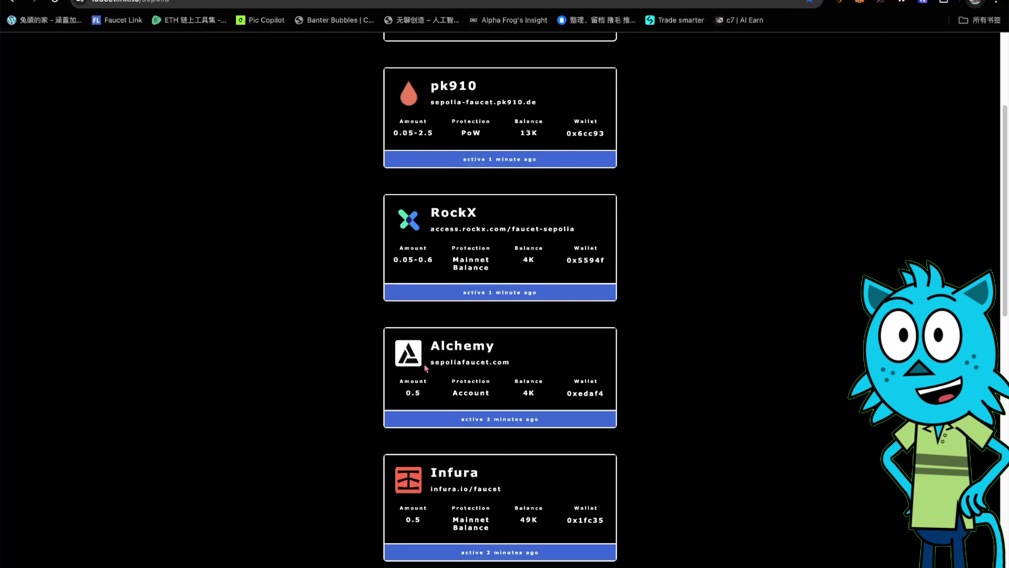
pyautogui.click(409, 353)
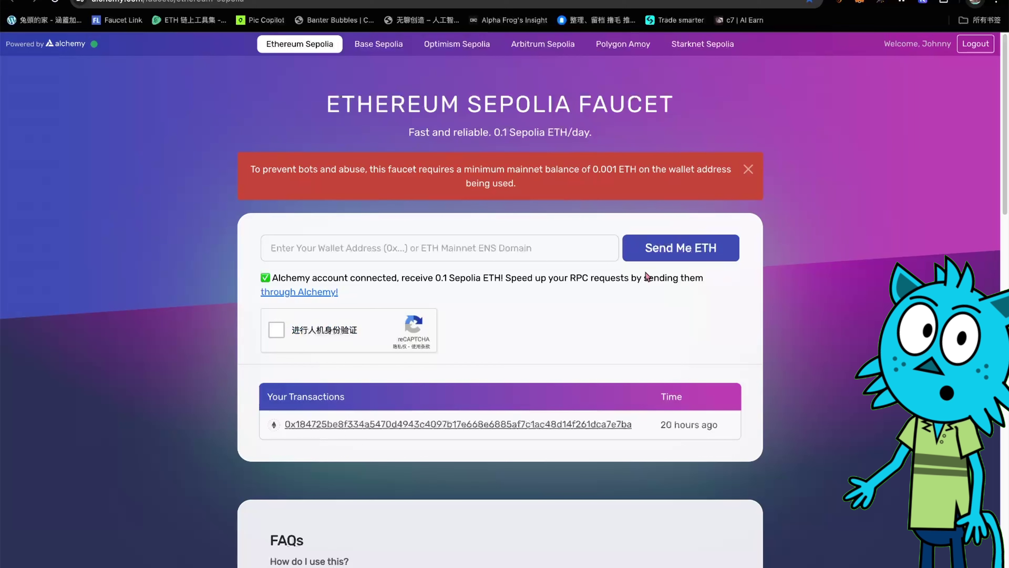
pyautogui.click(517, 252)
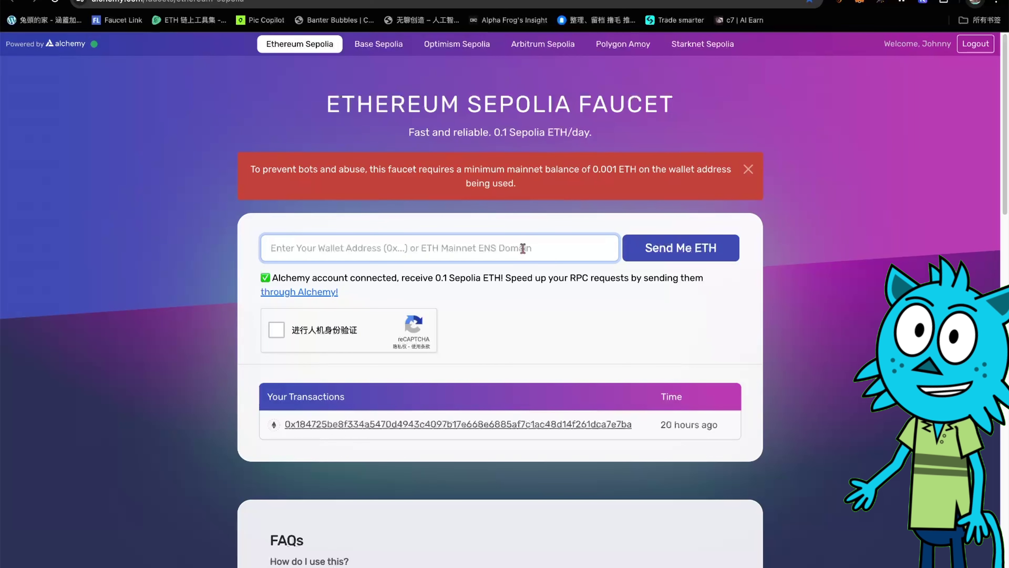
pyautogui.click(859, 1)
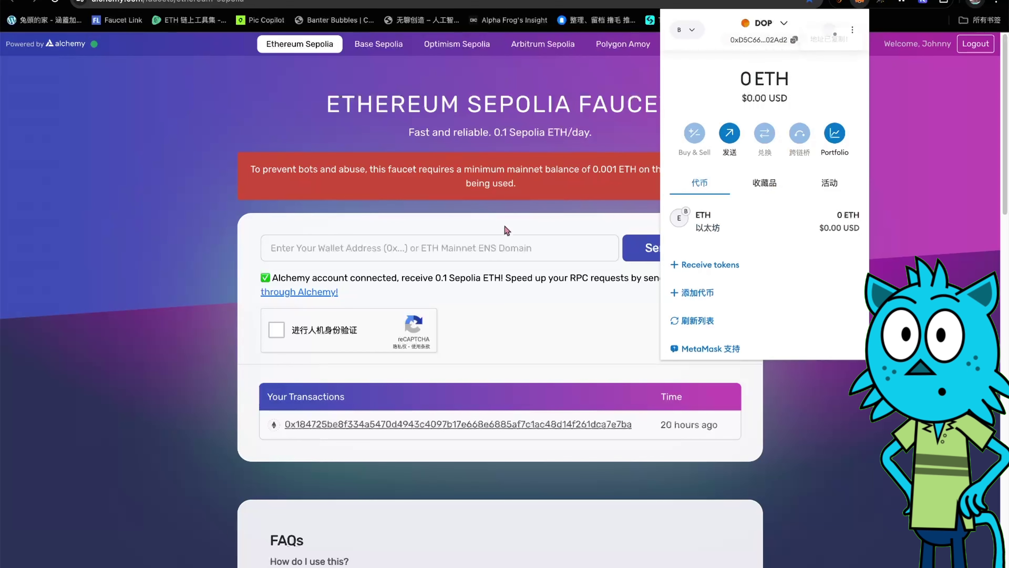
pyautogui.click(449, 247)
pyautogui.rightClick(429, 255)
pyautogui.click(441, 331)
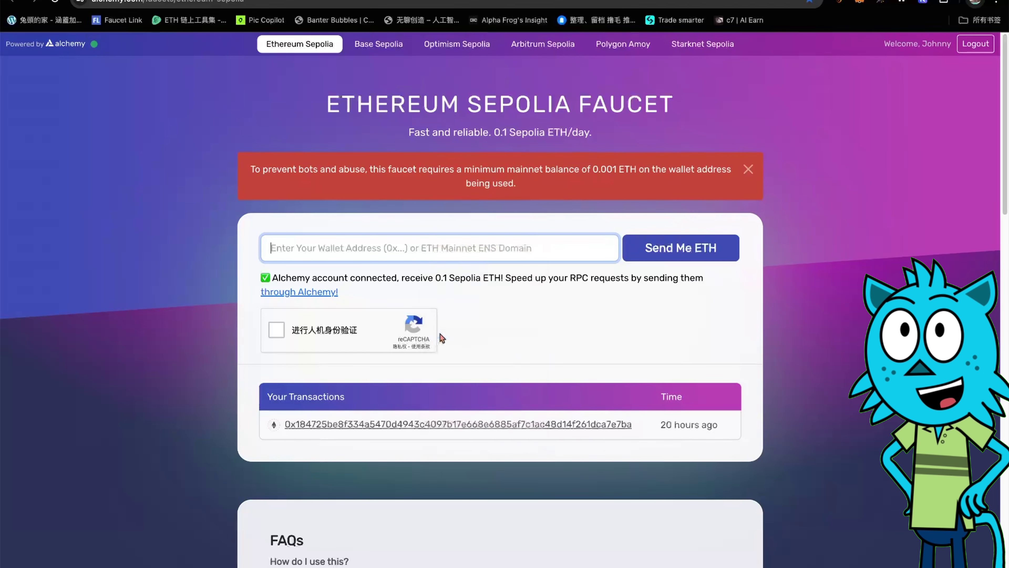
# Complete the faucet's reCAPTCHA by selecting the fire hydrant tiles and the motorcycle tiles, and verify the selection.
pyautogui.click(277, 333)
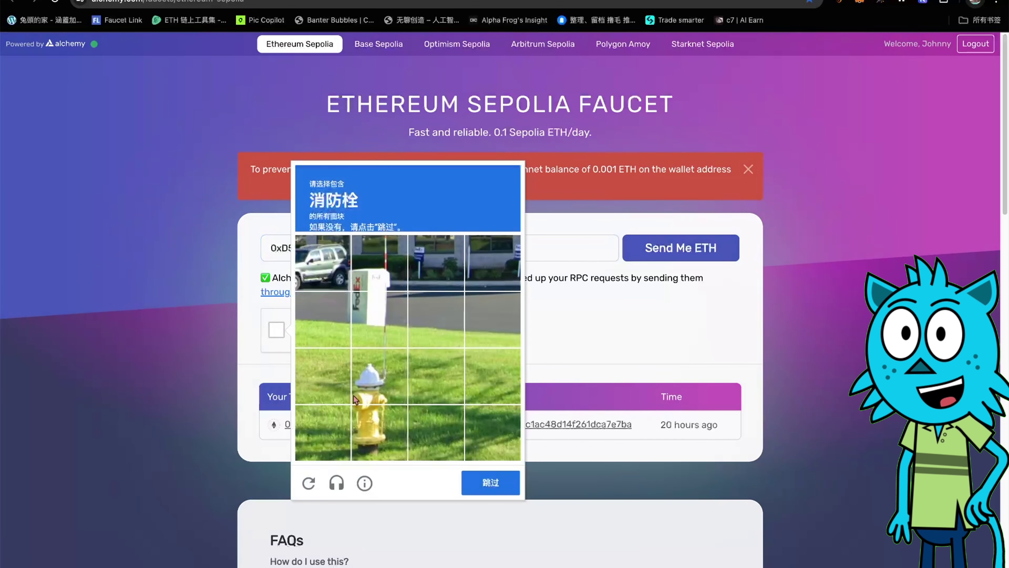
pyautogui.click(364, 401)
pyautogui.click(371, 433)
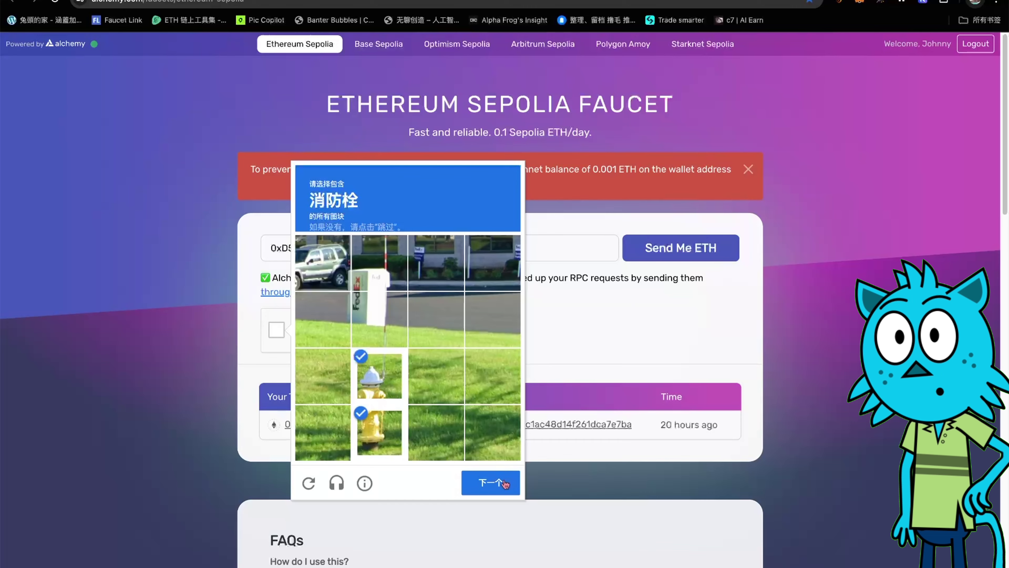
pyautogui.click(504, 483)
pyautogui.click(379, 376)
pyautogui.click(326, 390)
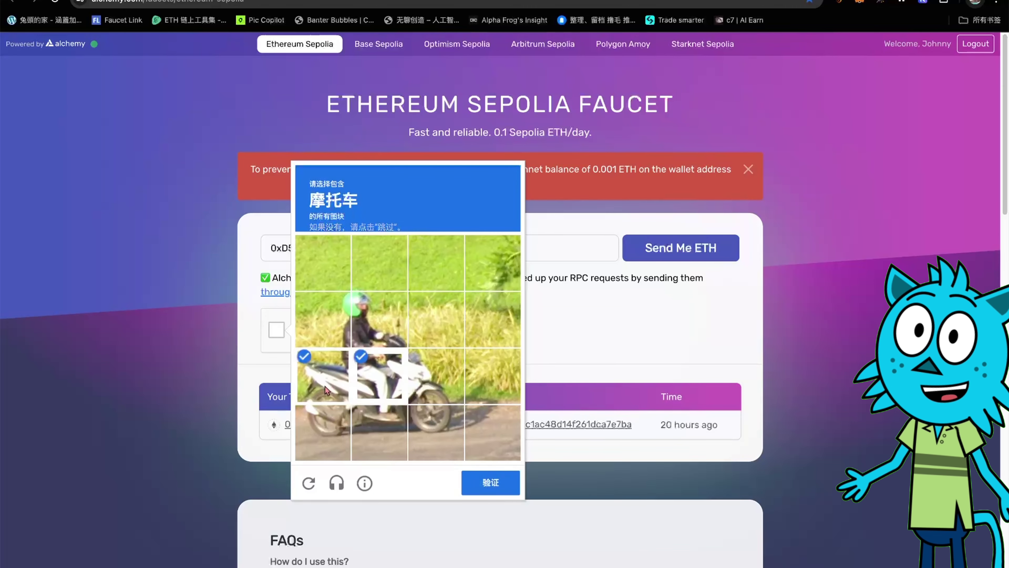
pyautogui.click(322, 432)
pyautogui.click(376, 427)
pyautogui.click(433, 429)
pyautogui.click(422, 391)
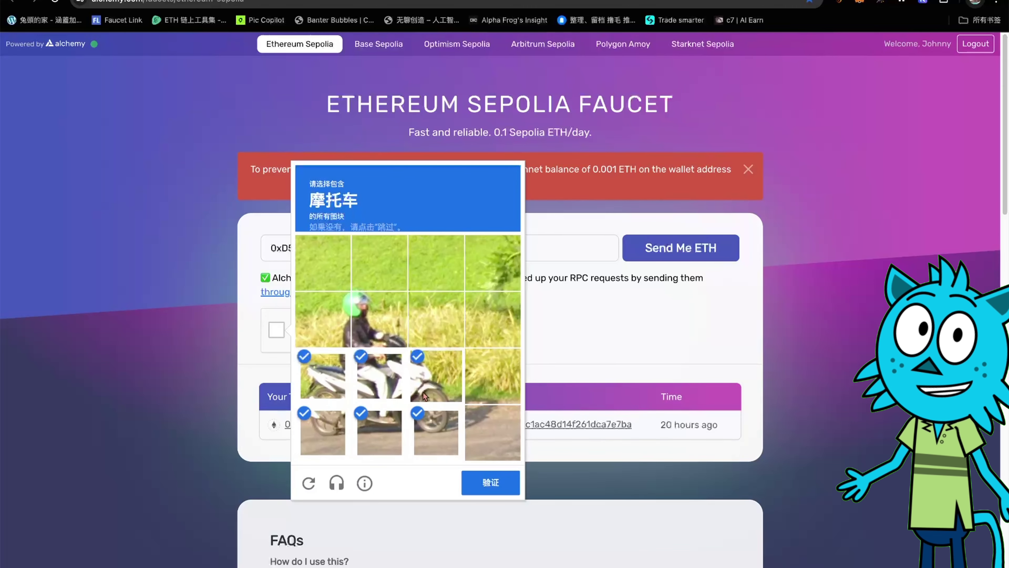
pyautogui.click(489, 479)
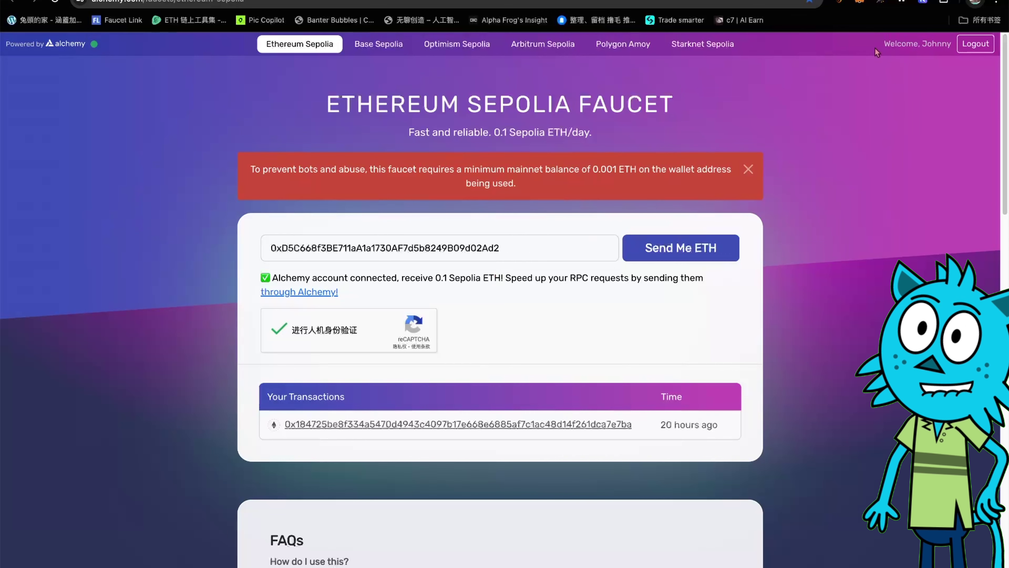
# Switch MetaMask to Ethereum mainnet to check the wallet's ETH balance, and request Sepolia ETH from the Alchemy faucet.
pyautogui.click(855, 4)
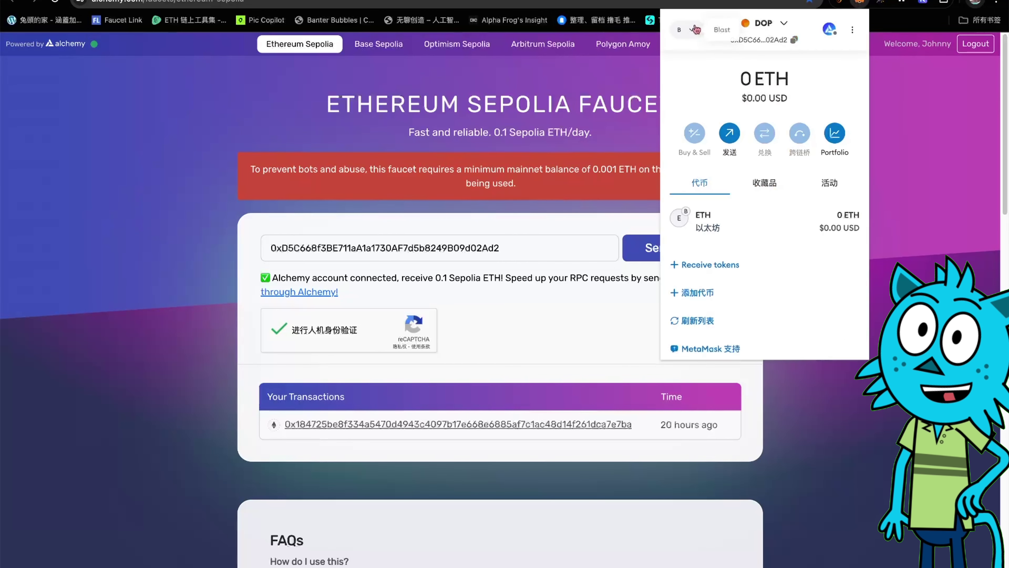
pyautogui.click(685, 30)
pyautogui.click(711, 102)
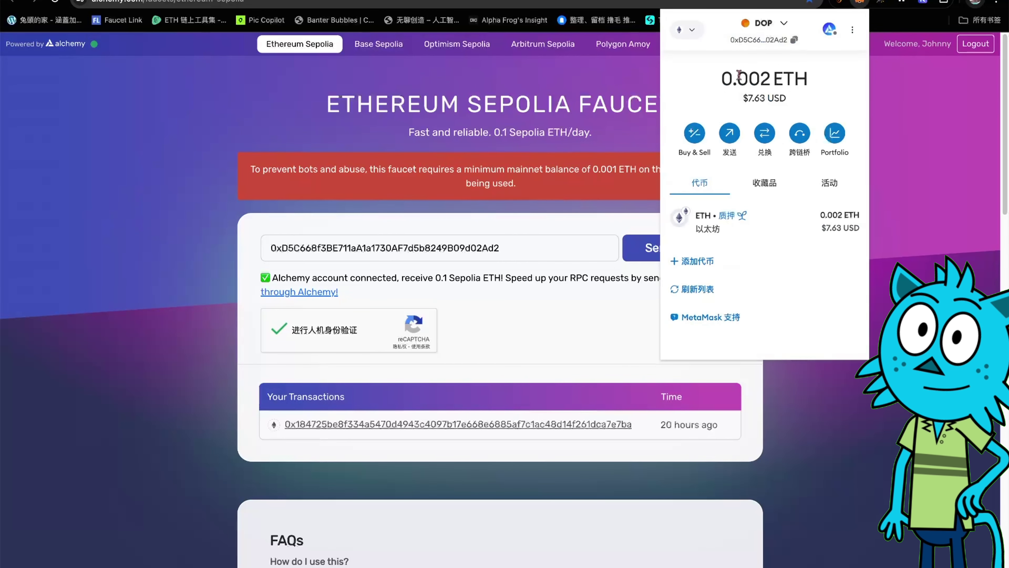
pyautogui.moveTo(721, 78); pyautogui.dragTo(811, 85)
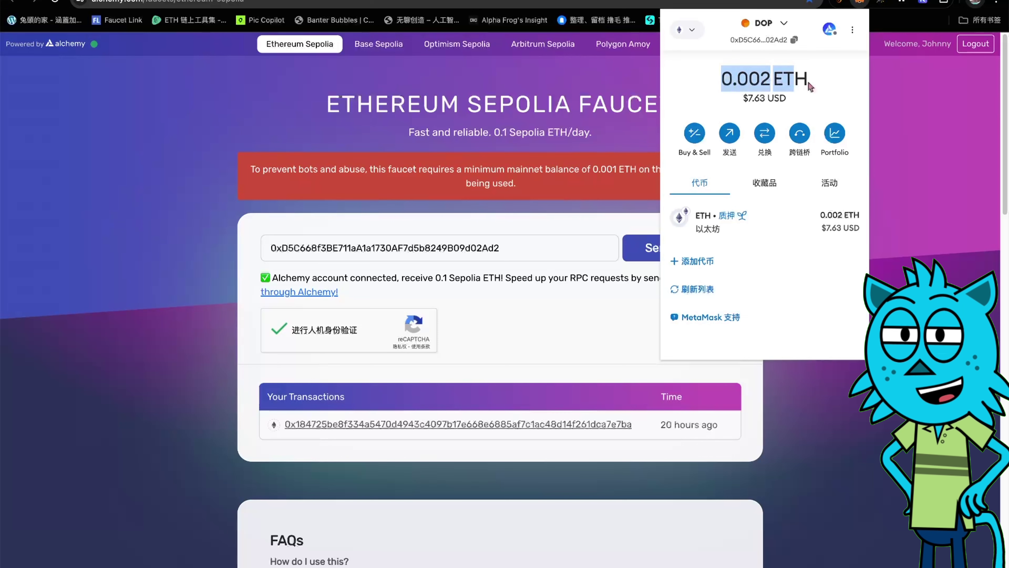
pyautogui.click(820, 84)
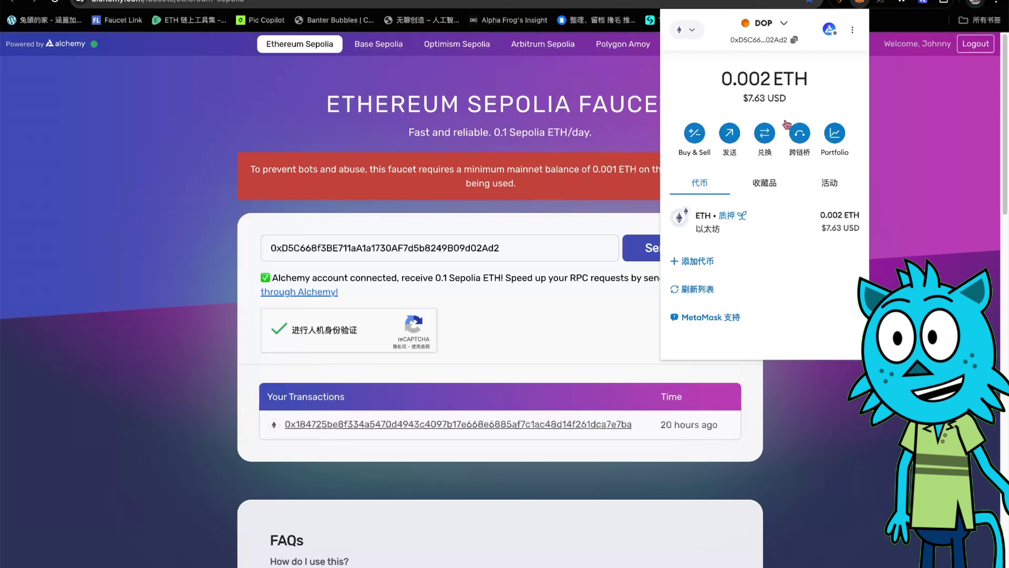
pyautogui.click(914, 201)
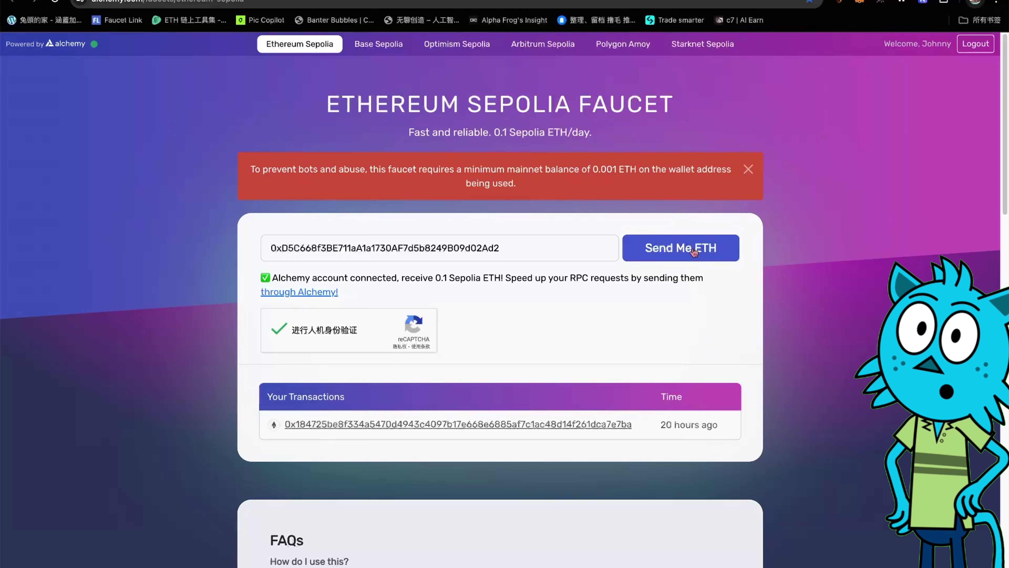
pyautogui.click(681, 251)
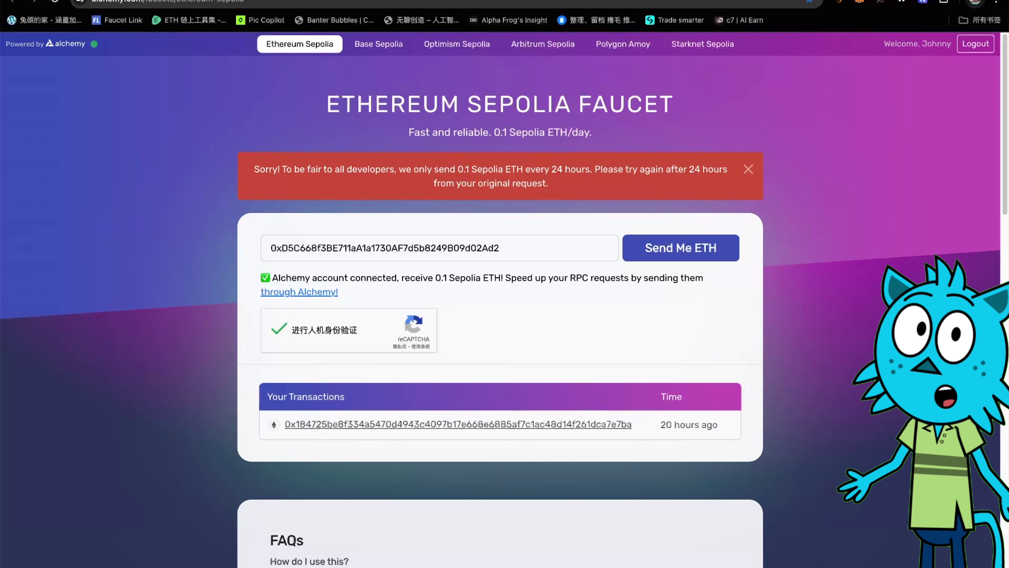
# Look at the Sepolia PoW Faucet's passport requirement and FaucetLink, and review the humanity score and available stamps on Gitcoin Passport.
pyautogui.hotkey('ctrl', 'Tab')
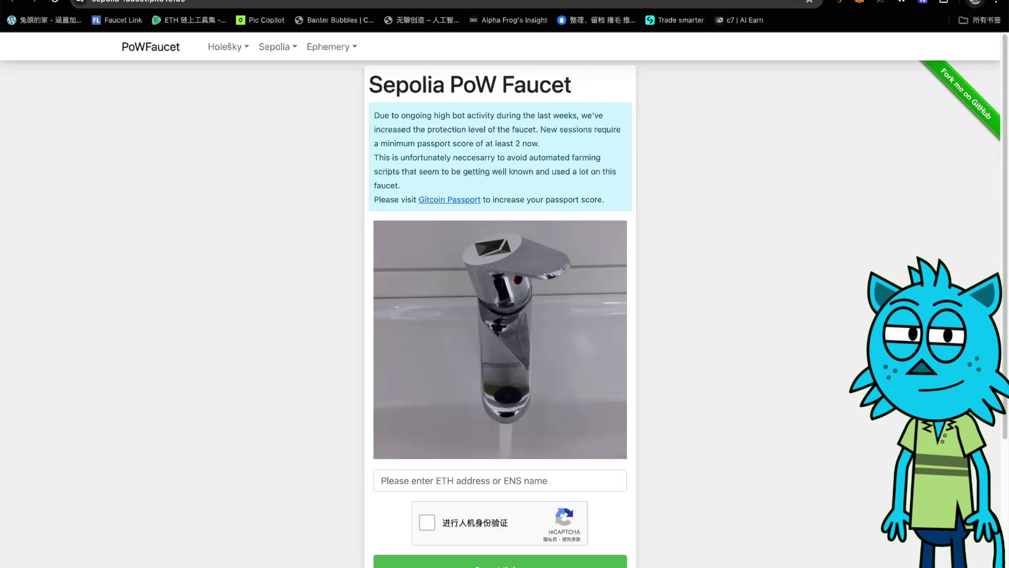
pyautogui.hotkey('ctrl', 'Tab')
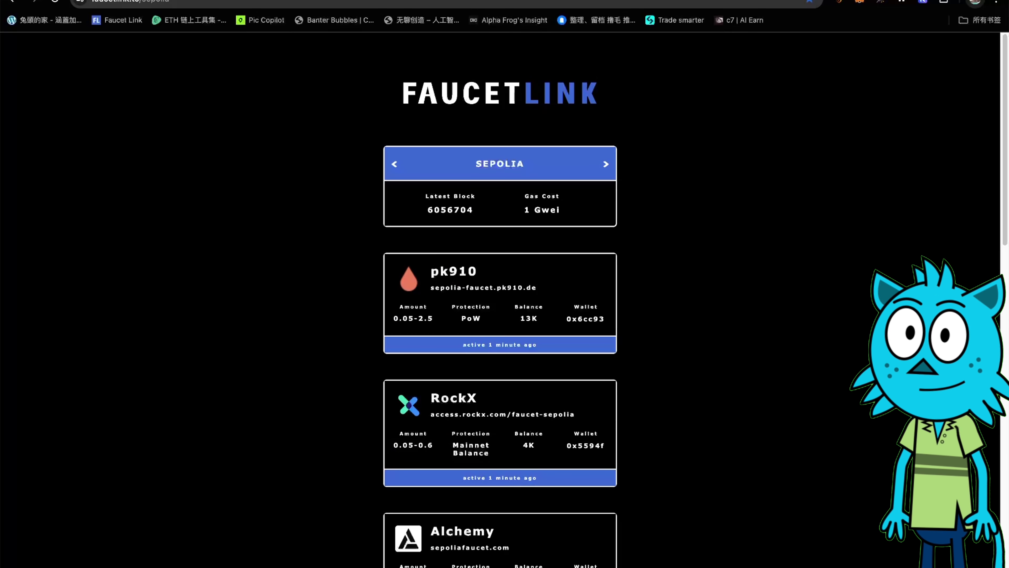
pyautogui.hotkey('ctrl', 'Tab')
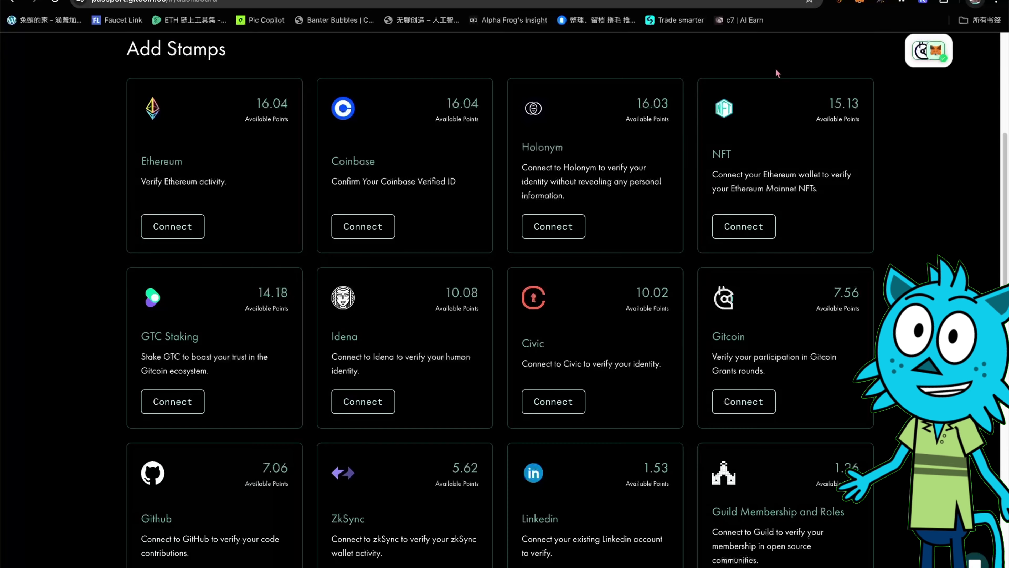
pyautogui.scroll(5, 698, 231)
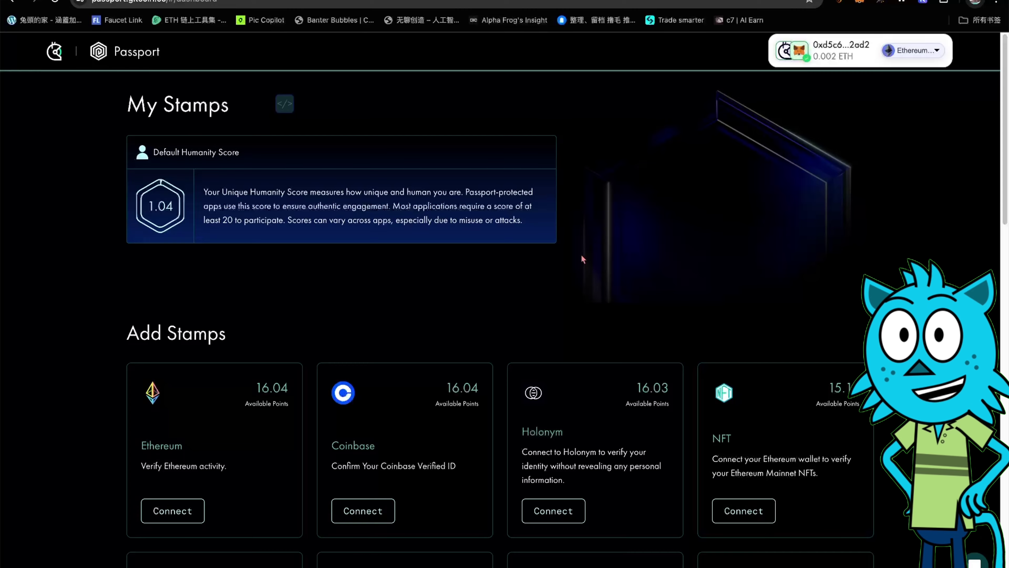
pyautogui.scroll(-3, 585, 254)
pyautogui.scroll(-6, 654, 265)
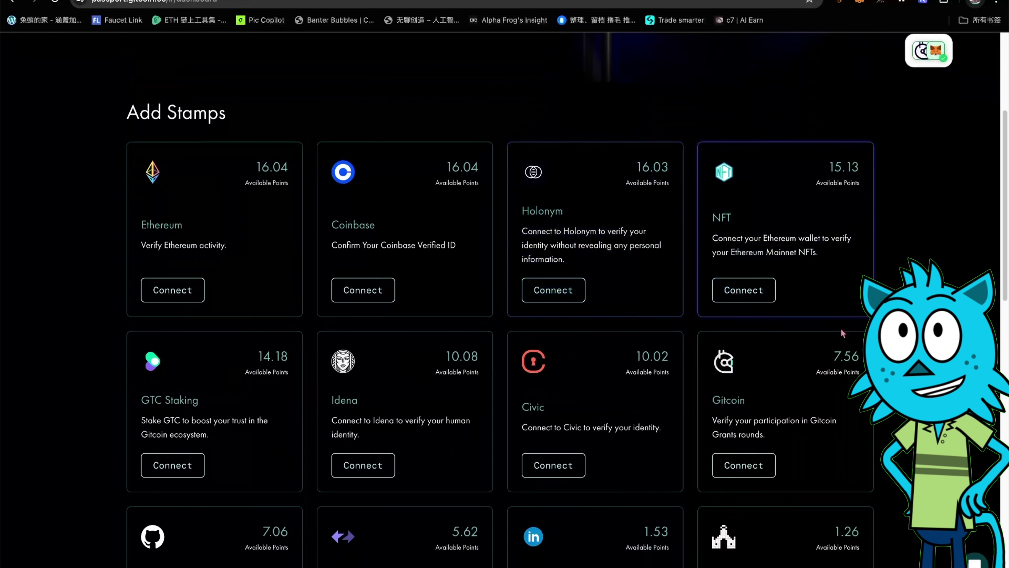
pyautogui.scroll(-7, 500, 298)
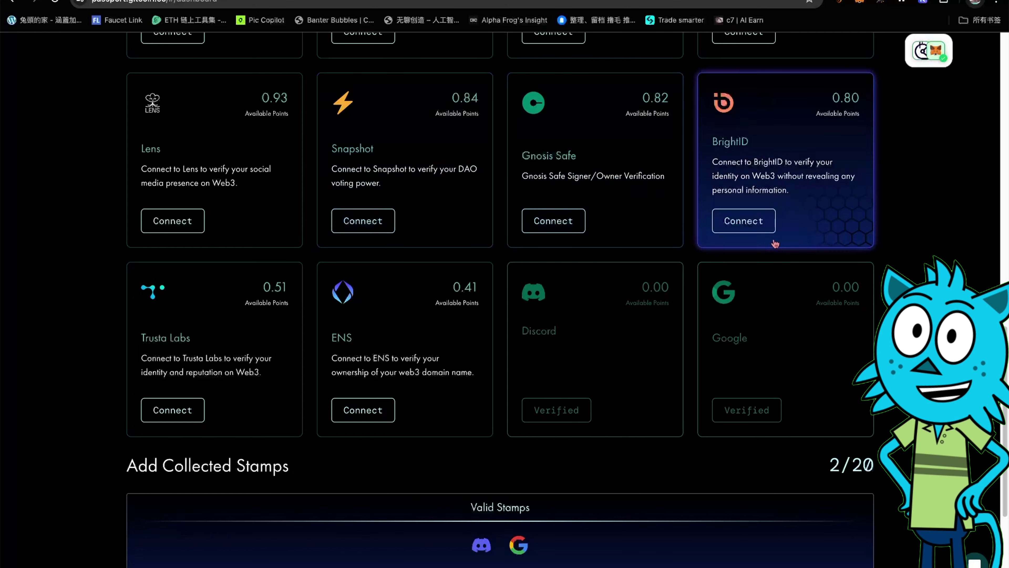
pyautogui.scroll(10, 759, 225)
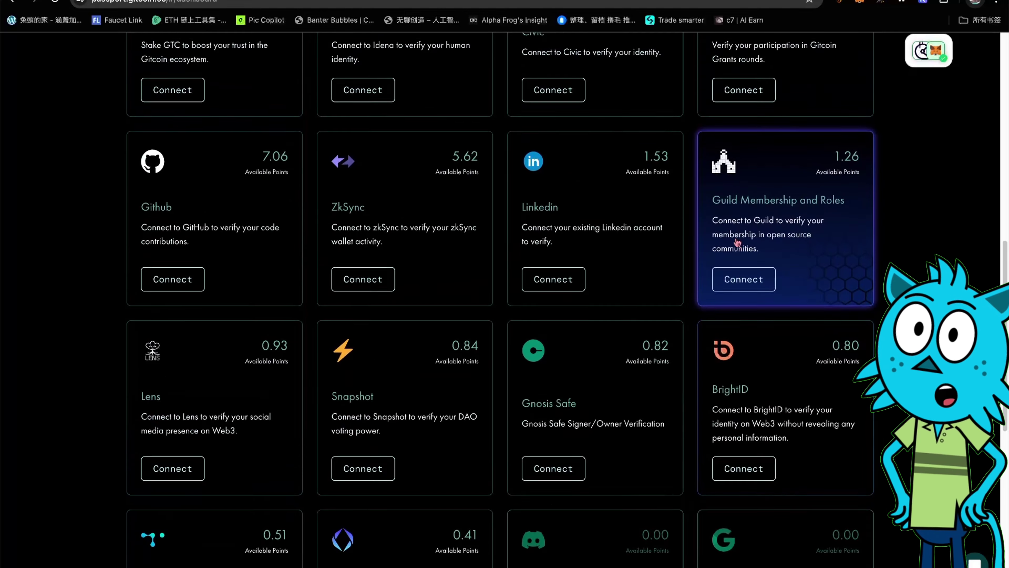
pyautogui.scroll(6, 627, 266)
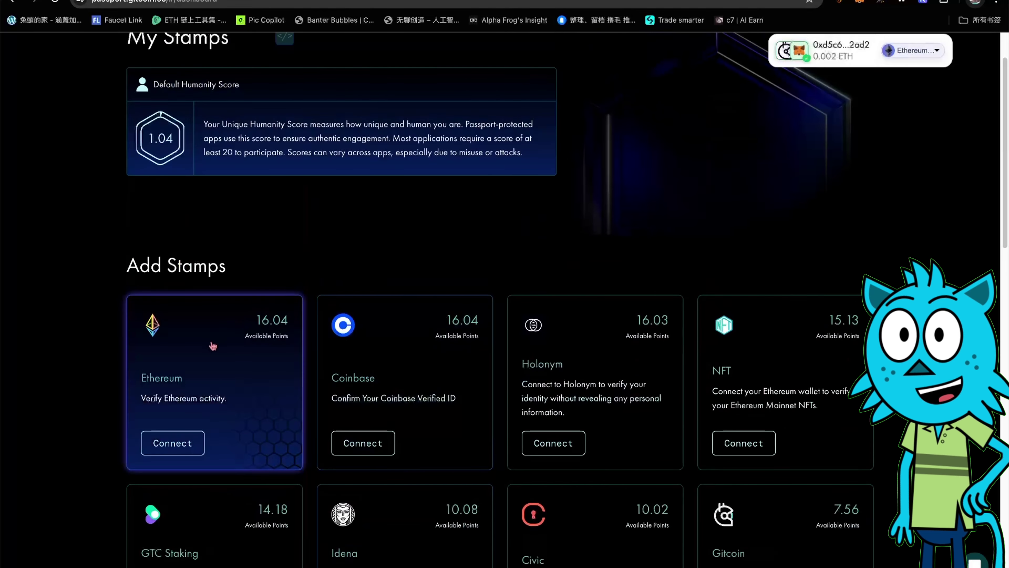
# Try to verify the Ethereum activity stamp on Gitcoin Passport, and close its details.
pyautogui.click(173, 442)
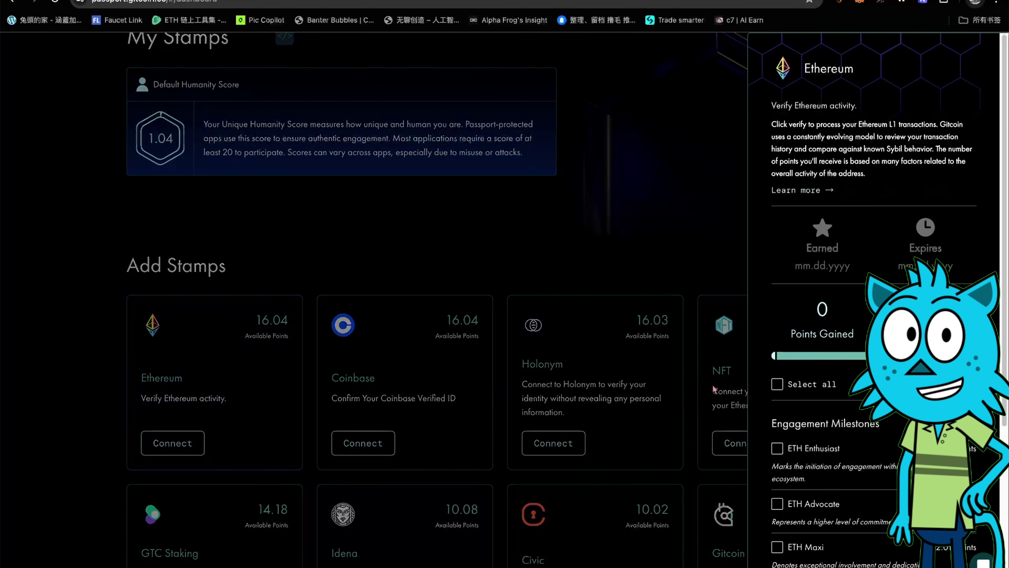
pyautogui.scroll(-5, 822, 413)
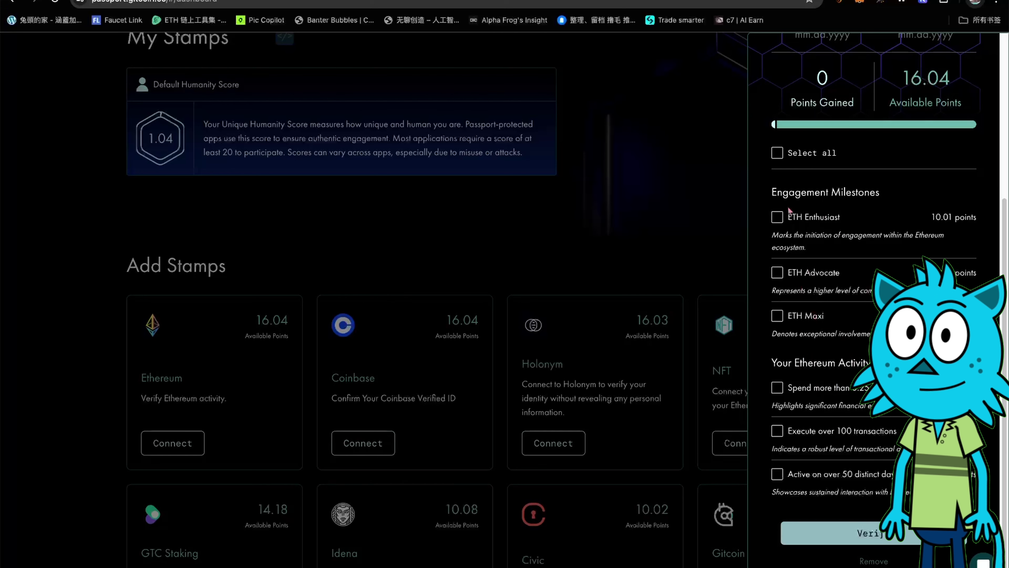
pyautogui.click(870, 532)
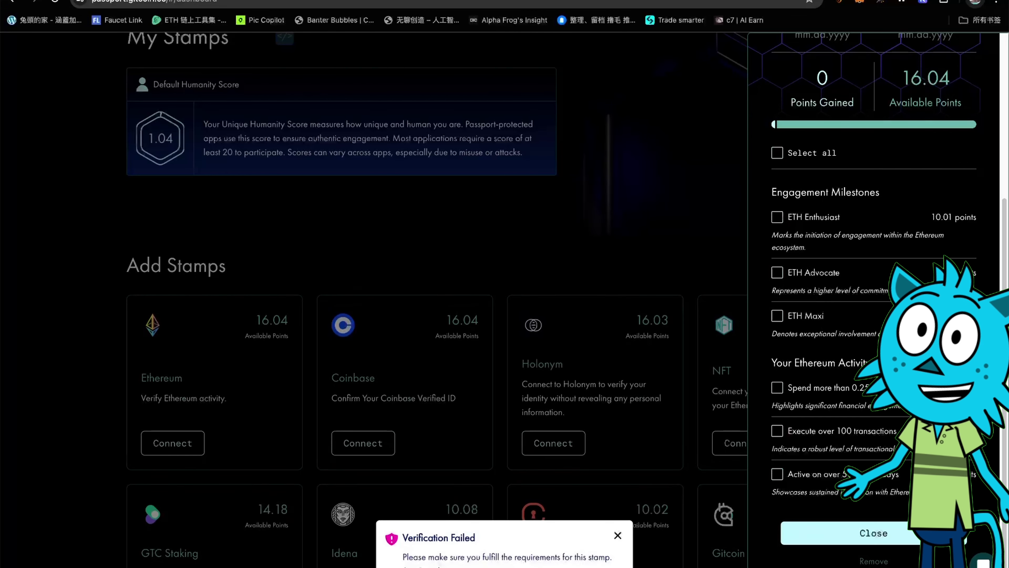
pyautogui.click(719, 239)
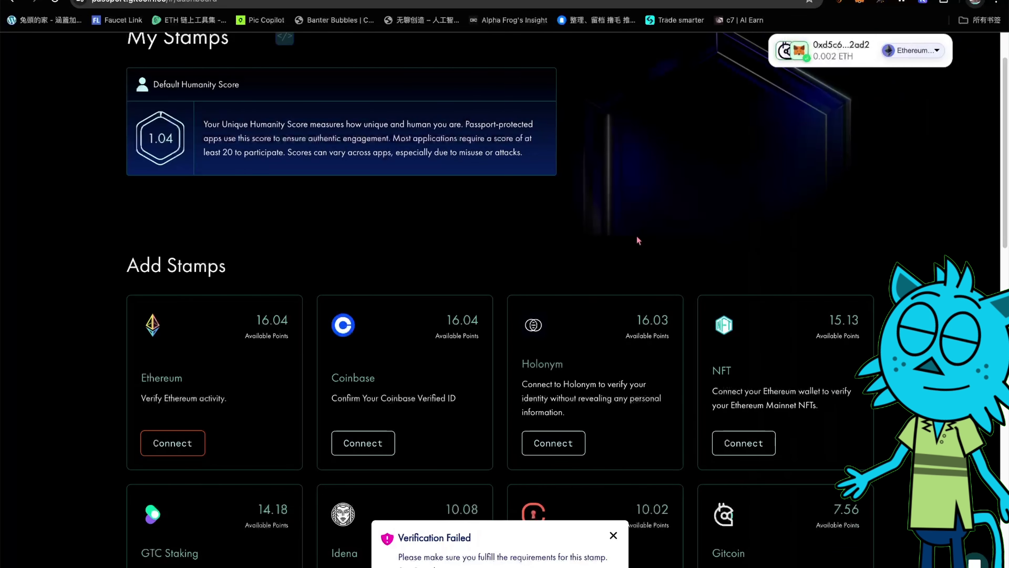
# Examine the Passport dashboard's humanity score, the Discord and Google stamps, and the collected stamps section.
pyautogui.scroll(2, 231, 279)
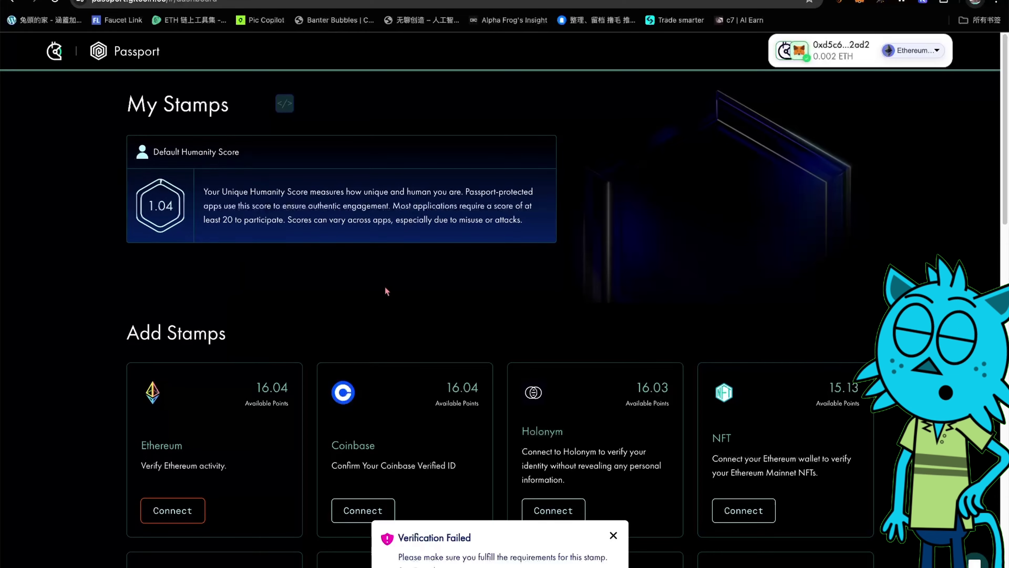
pyautogui.scroll(-20, 385, 286)
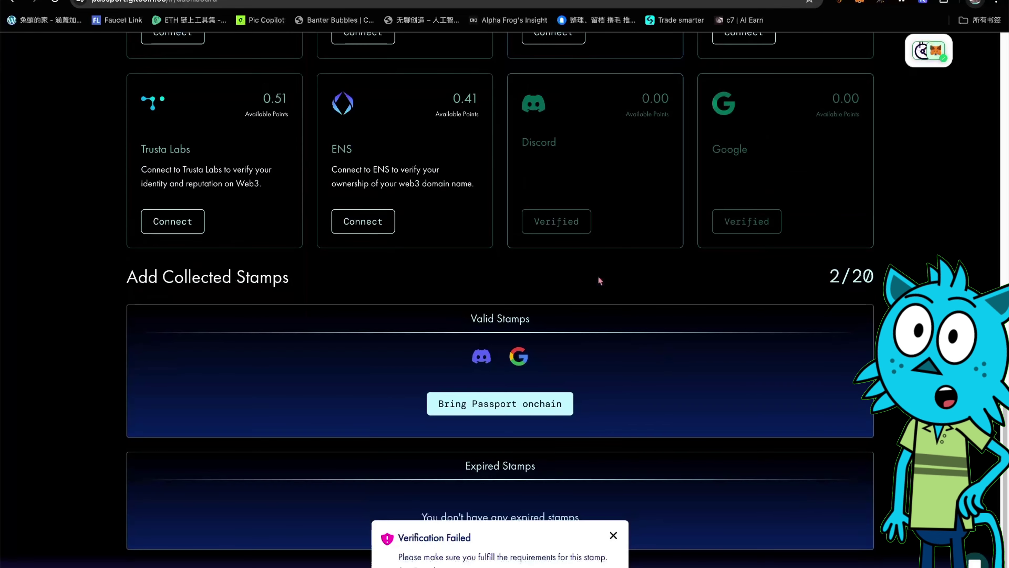
pyautogui.scroll(8, 371, 255)
pyautogui.scroll(12, 371, 255)
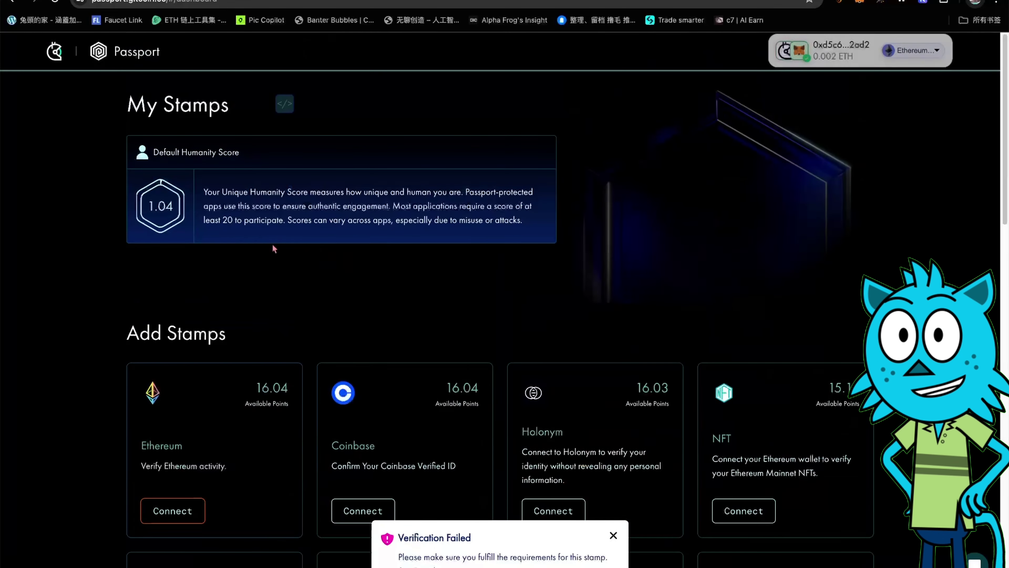
pyautogui.scroll(-20, 602, 343)
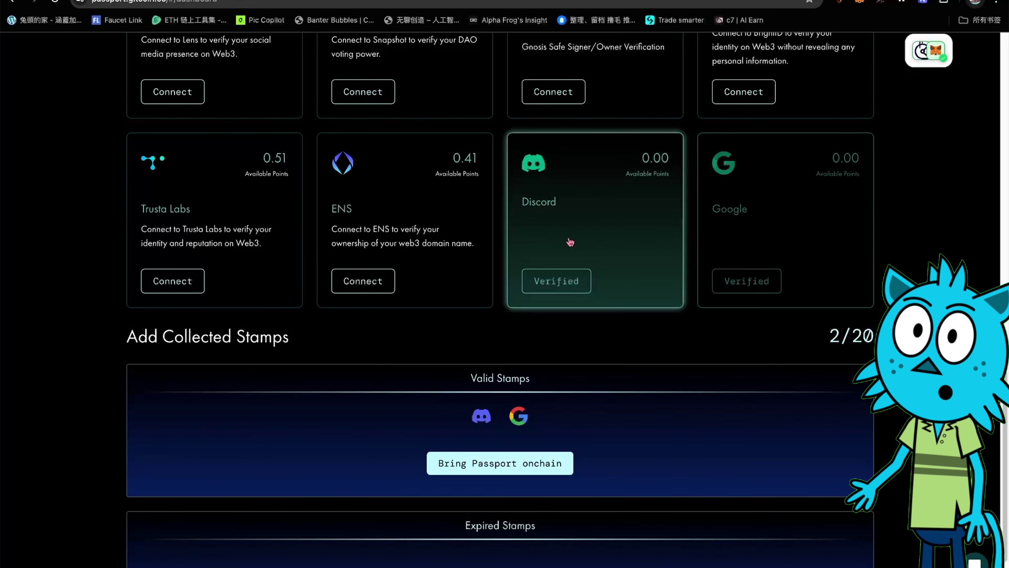
pyautogui.scroll(-3, 552, 401)
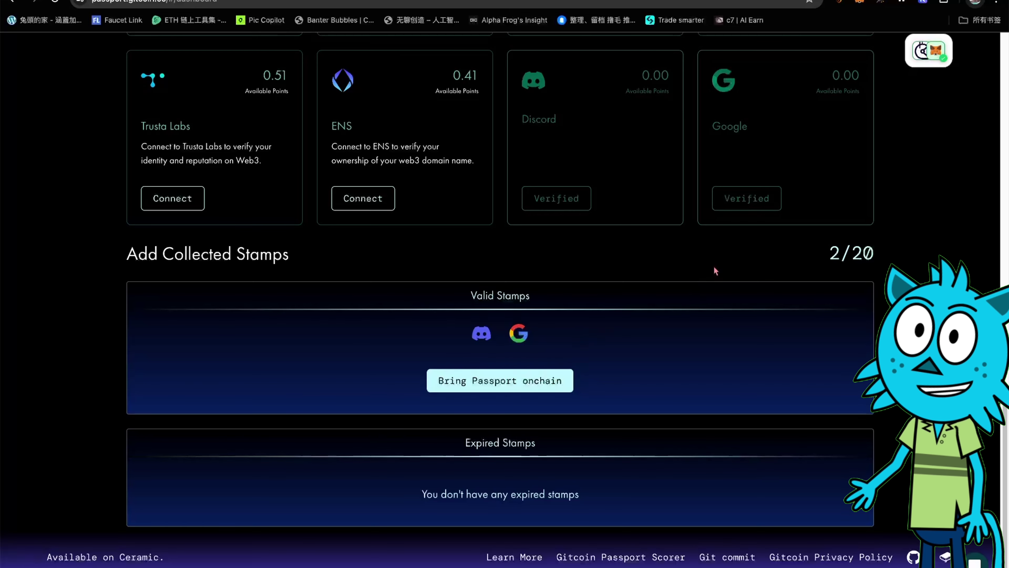
pyautogui.scroll(15, 714, 266)
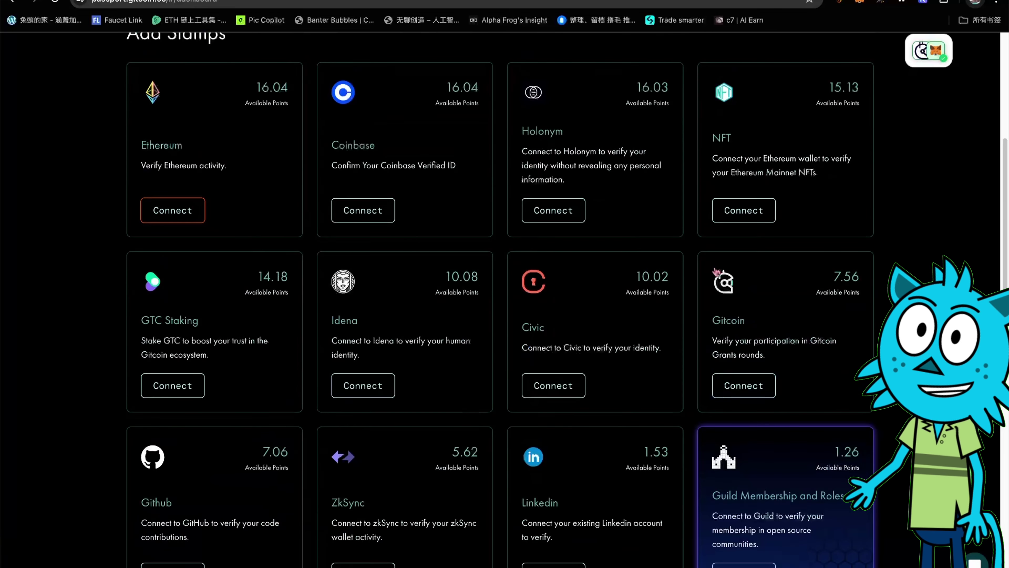
pyautogui.click(932, 210)
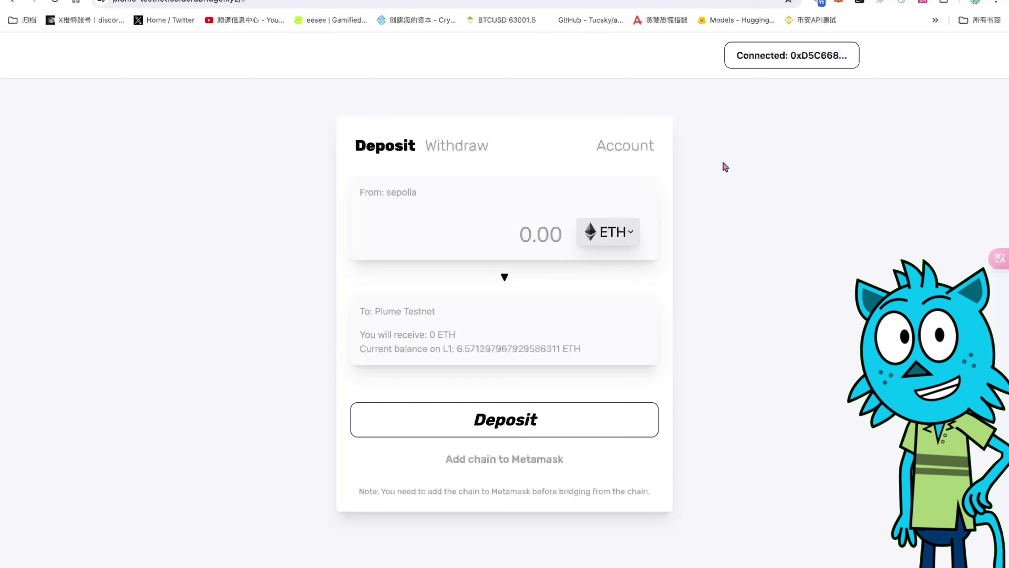
# Deposit 0.1 ETH from sepolia to Plume Testnet on the bridge and approve the transaction in MetaMask.
pyautogui.click(545, 234)
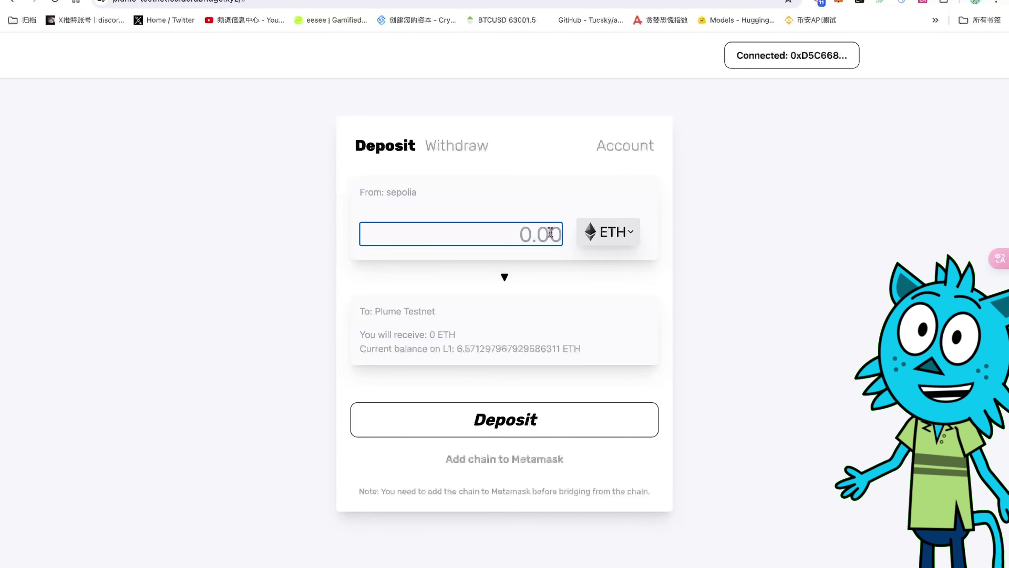
pyautogui.write('0.1')
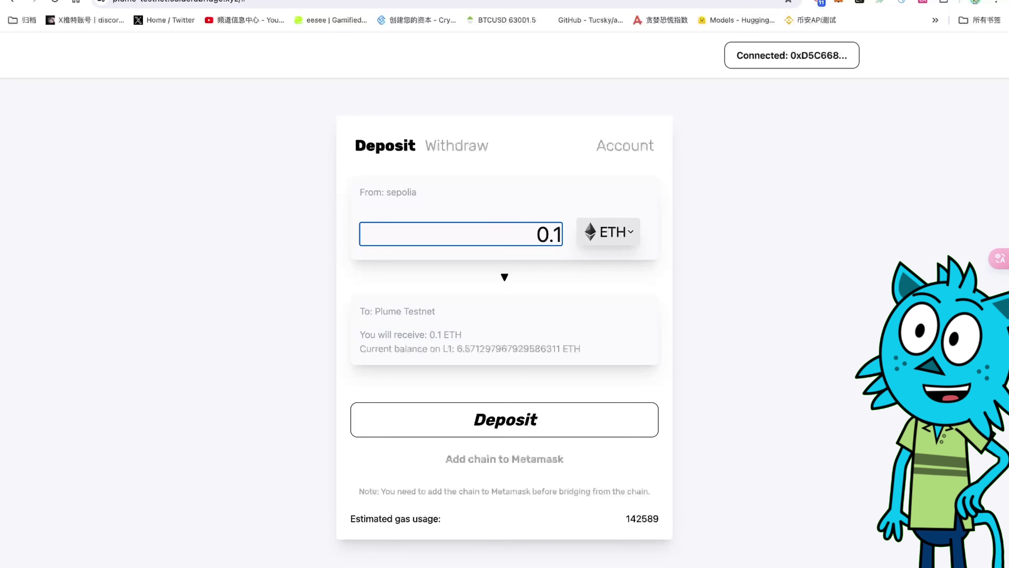
pyautogui.click(697, 298)
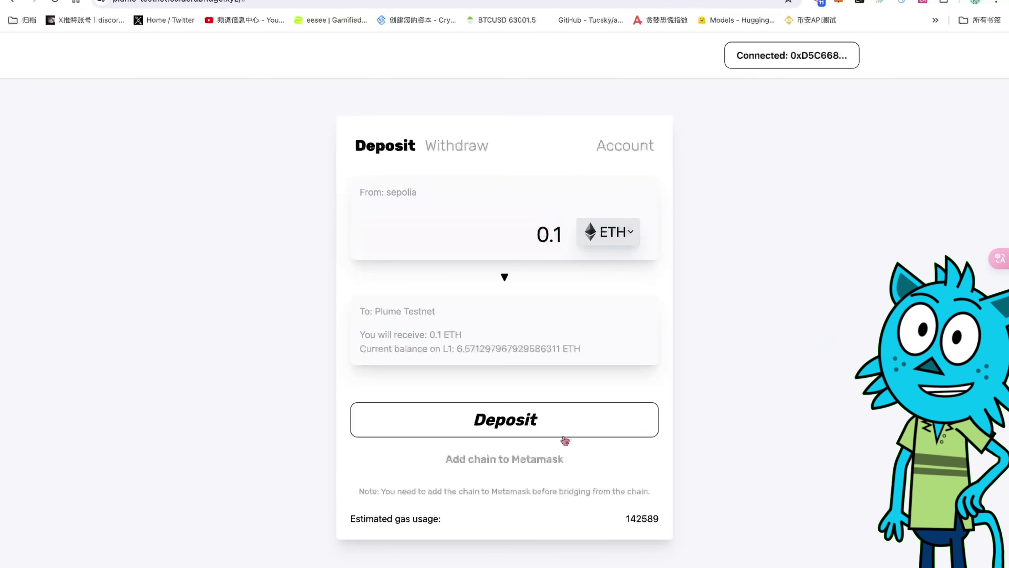
pyautogui.click(533, 427)
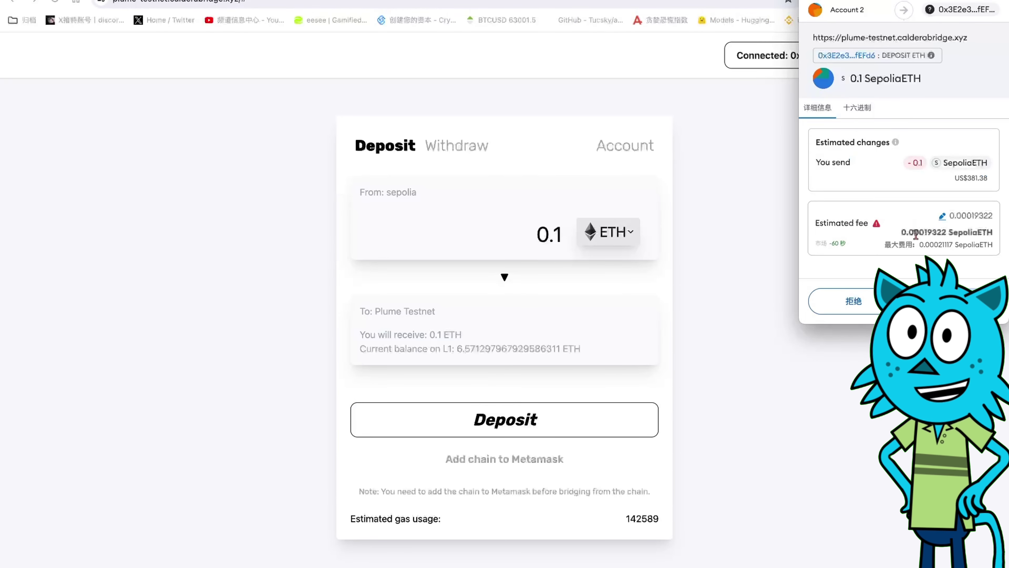
pyautogui.click(953, 300)
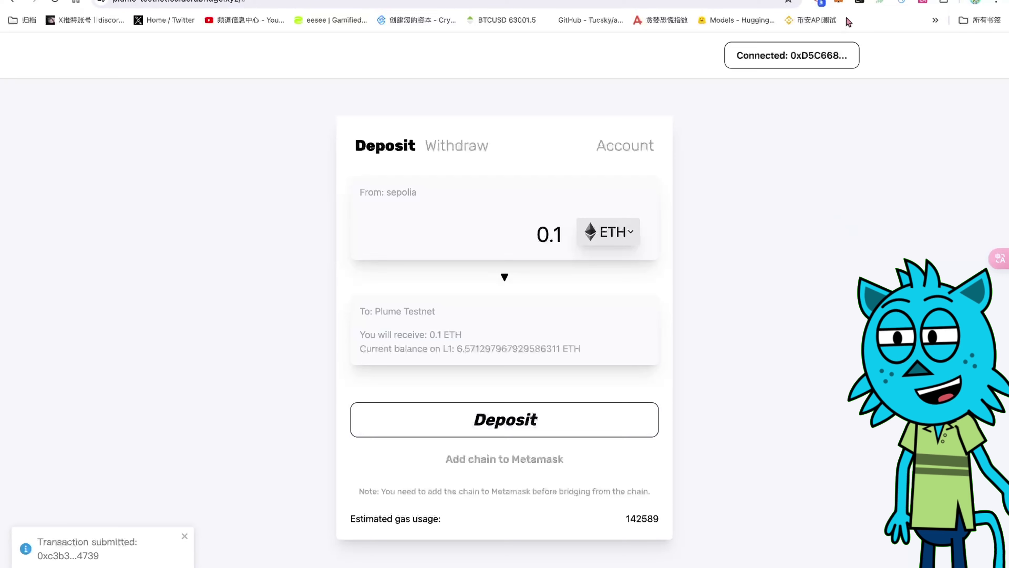
# Switch MetaMask to the Plume Testnet network and check the account's tokens, activity and ETH balance.
pyautogui.click(839, 2)
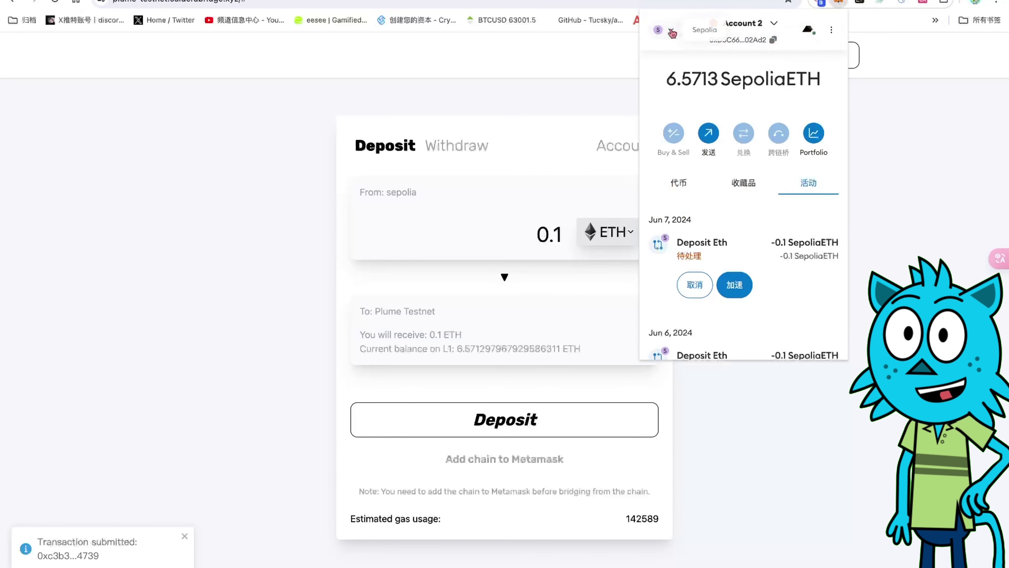
pyautogui.click(663, 29)
pyautogui.scroll(-3, 757, 194)
pyautogui.press('Escape')
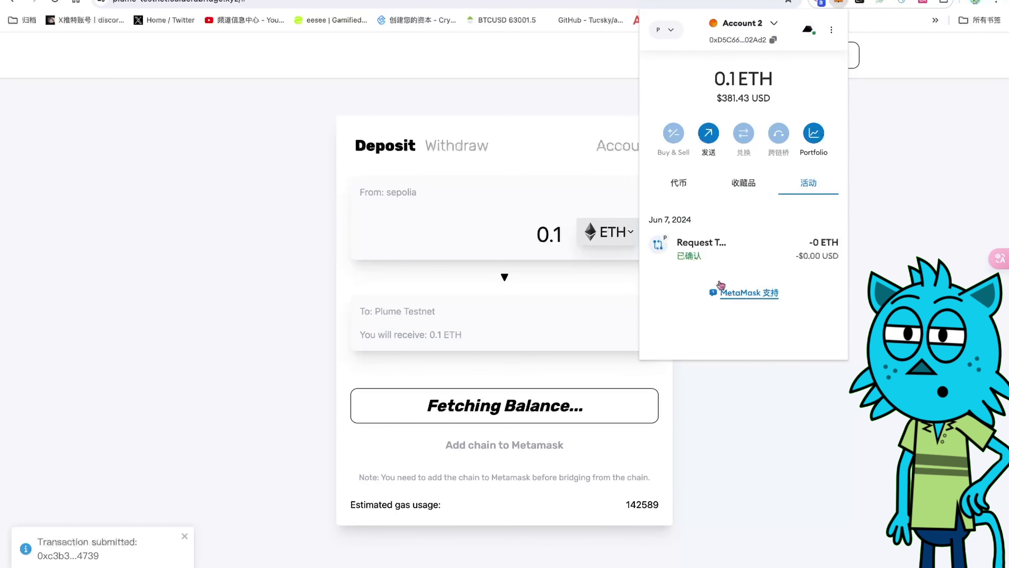
pyautogui.click(684, 189)
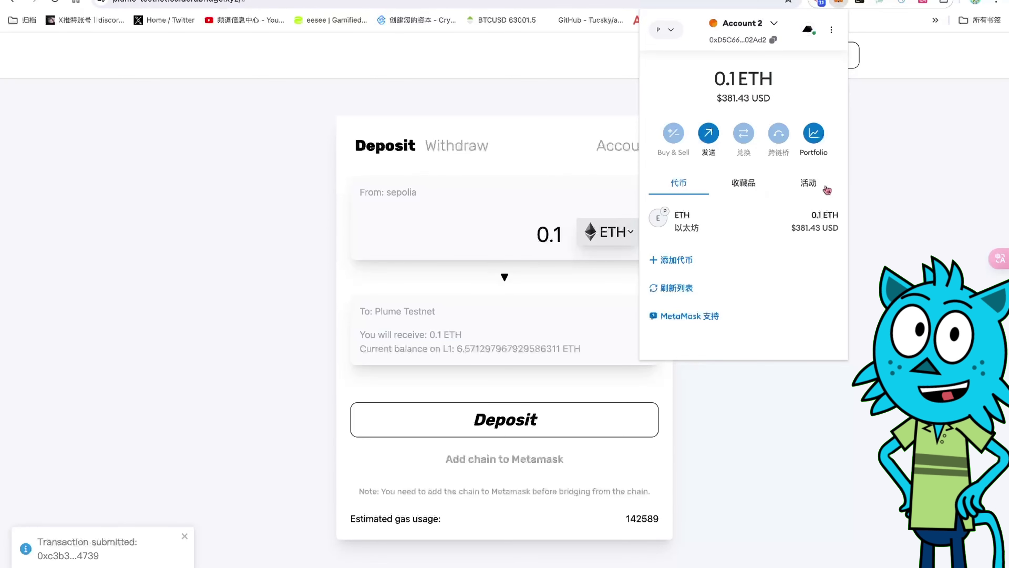
pyautogui.click(812, 185)
pyautogui.click(686, 191)
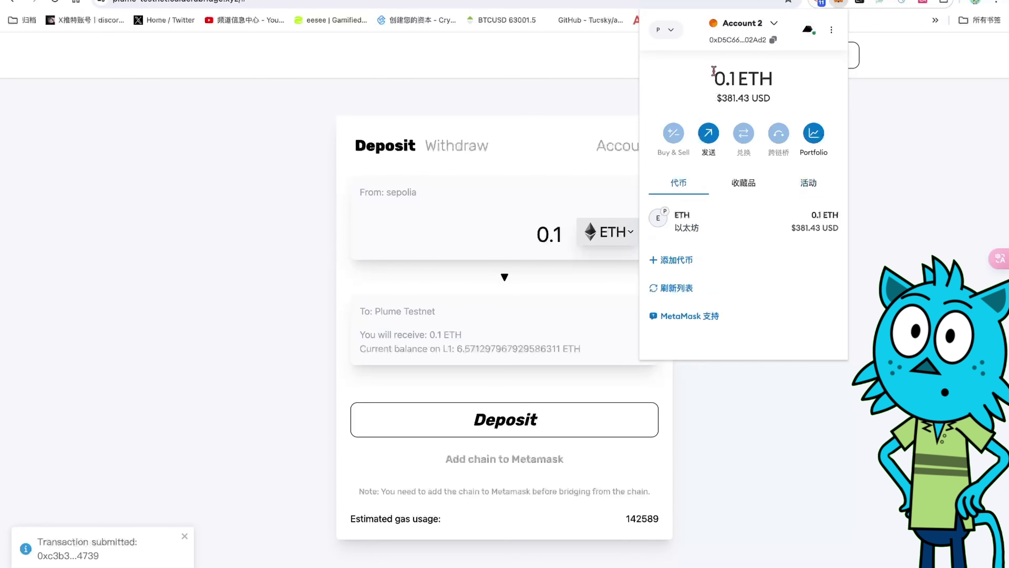
pyautogui.tripleClick(714, 71)
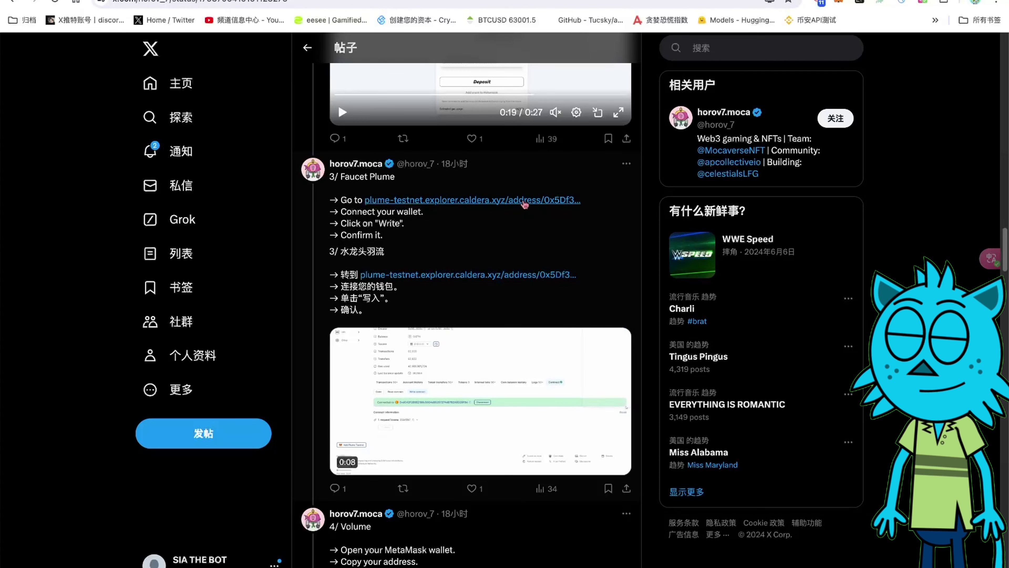
# Open the Plume faucet contract's page from the "3/ Faucet Plume" post and go to its write functions.
pyautogui.click(525, 201)
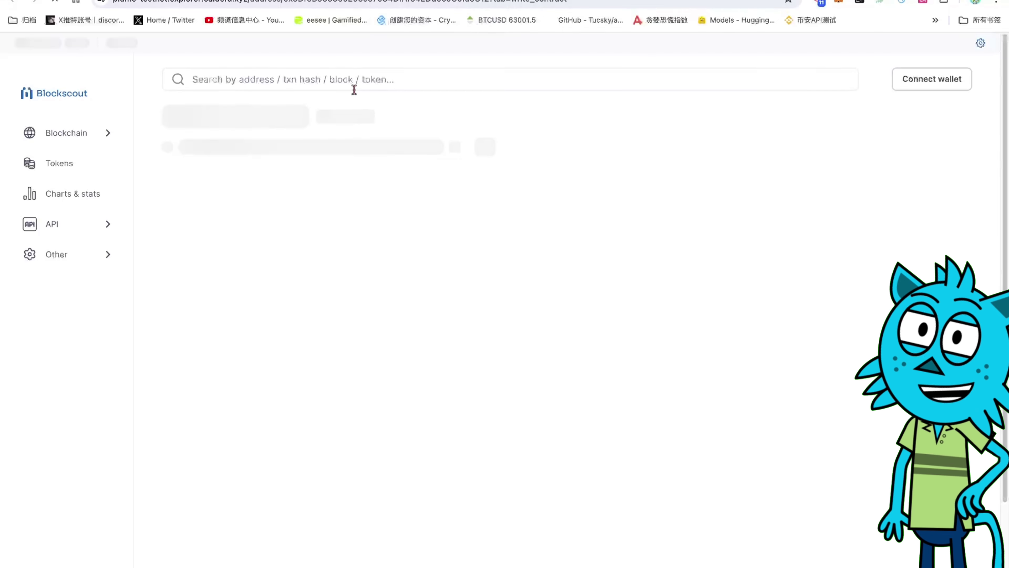
pyautogui.hotkey('ctrl', 'w')
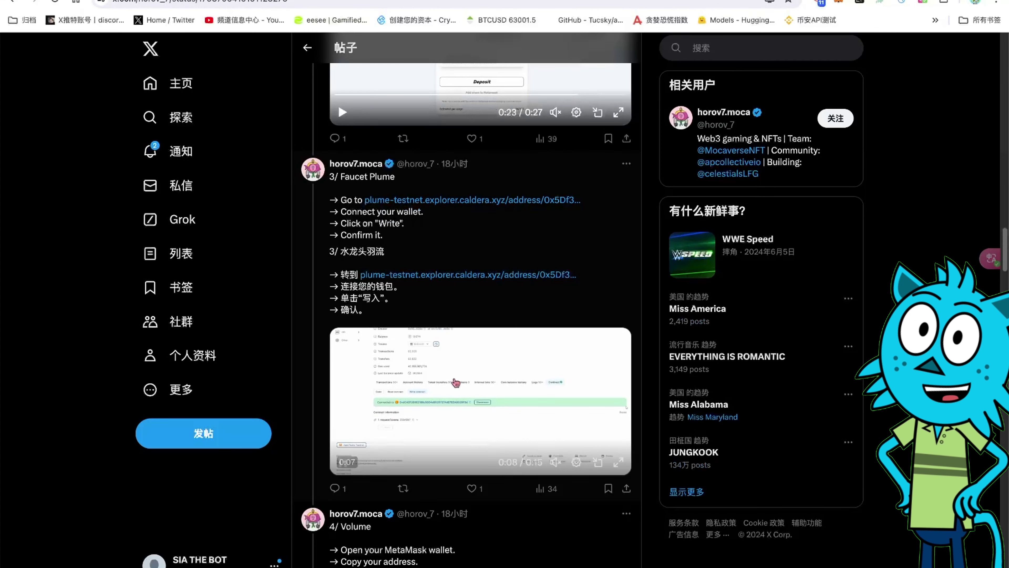
pyautogui.scroll(-1, 468, 294)
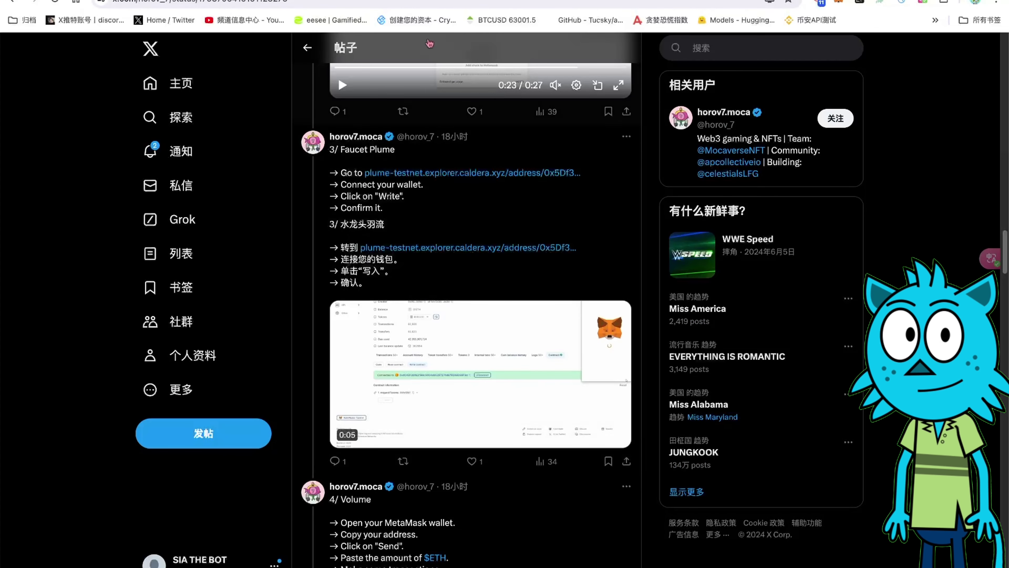
pyautogui.hotkey('ctrl', 'Tab')
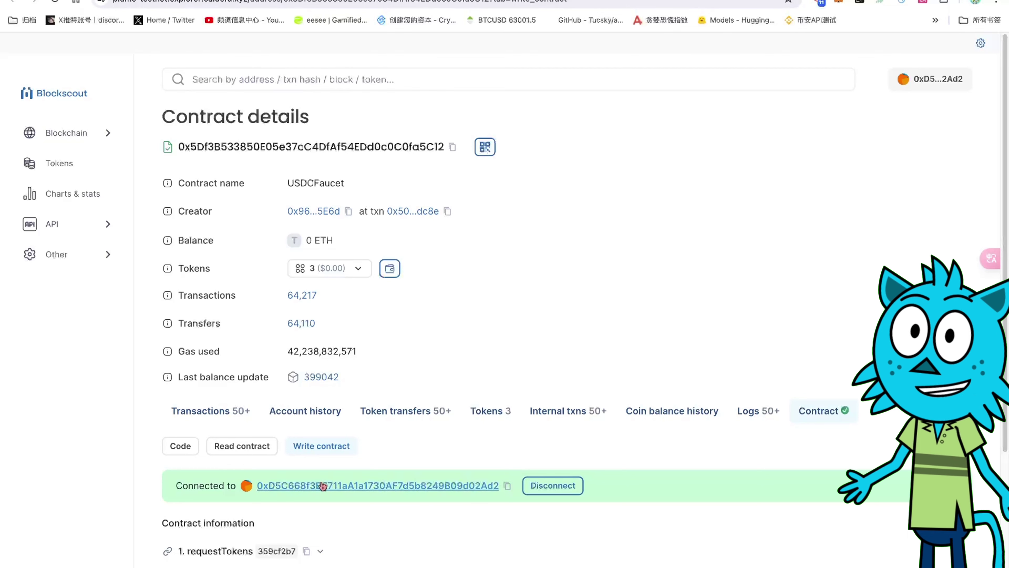
pyautogui.scroll(-5, 292, 463)
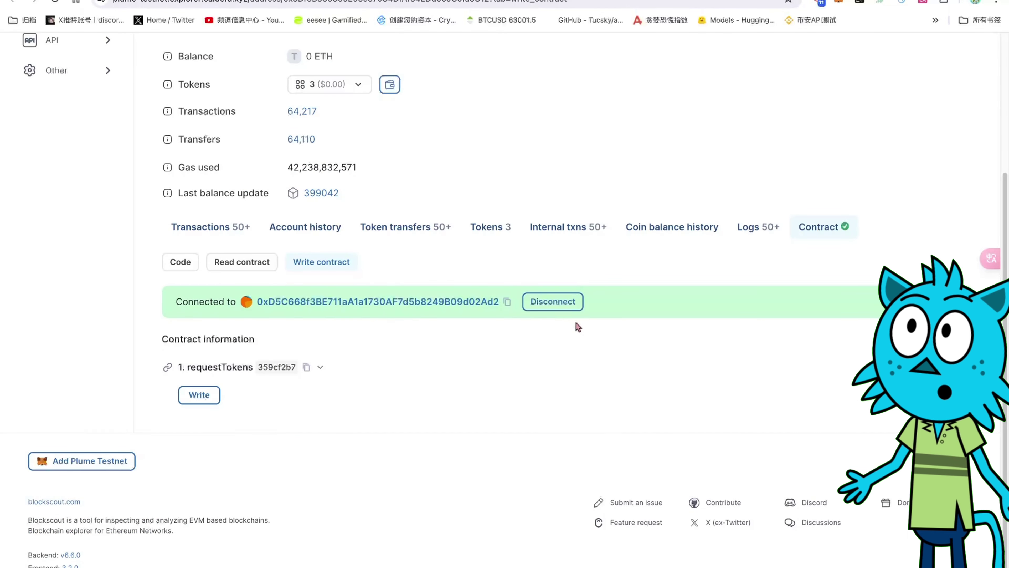
# Reconnect the MetaMask wallet to the USDCFaucet contract and approve a requestTokens write transaction.
pyautogui.click(558, 304)
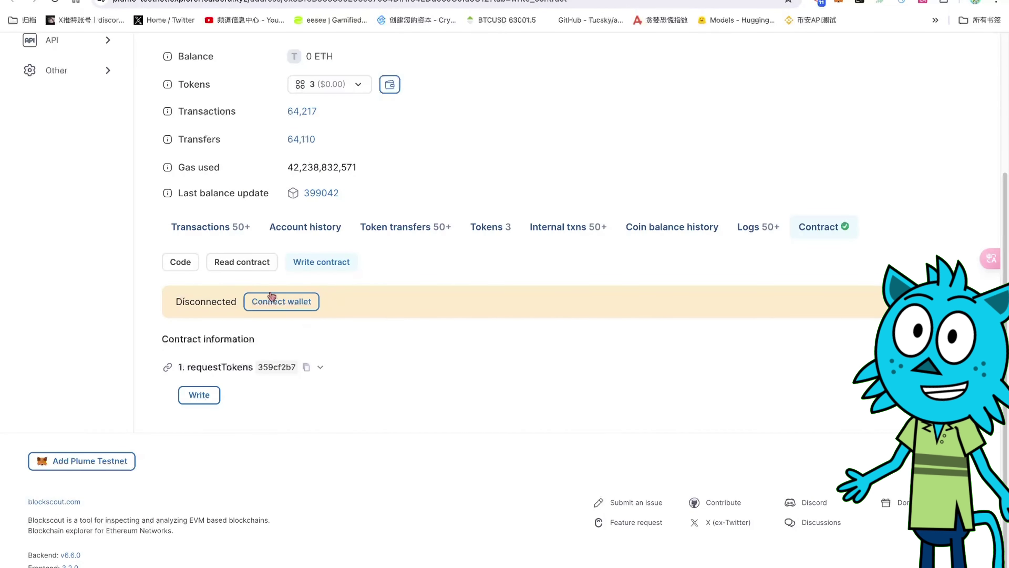
pyautogui.click(278, 302)
pyautogui.click(505, 348)
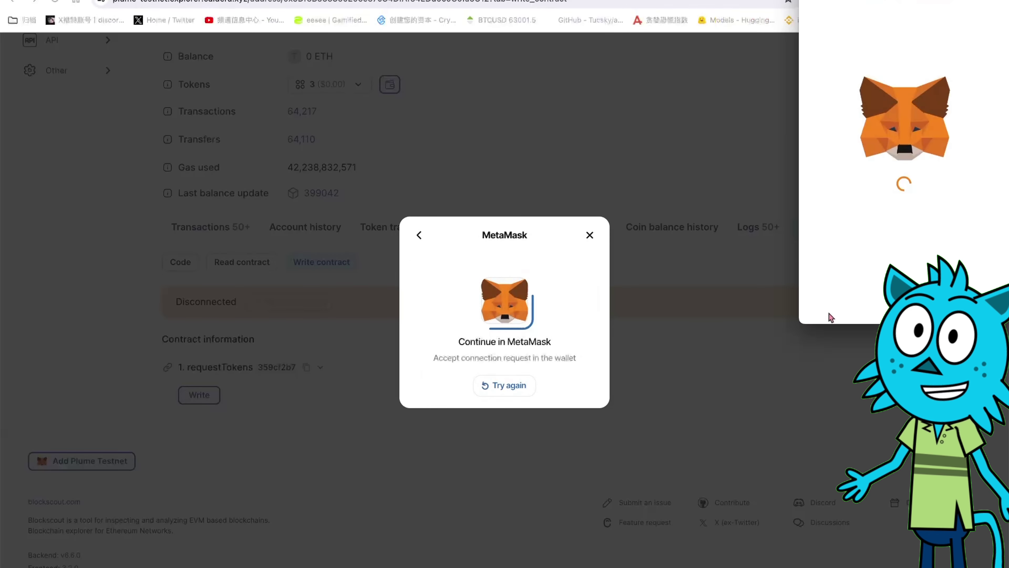
pyautogui.click(950, 301)
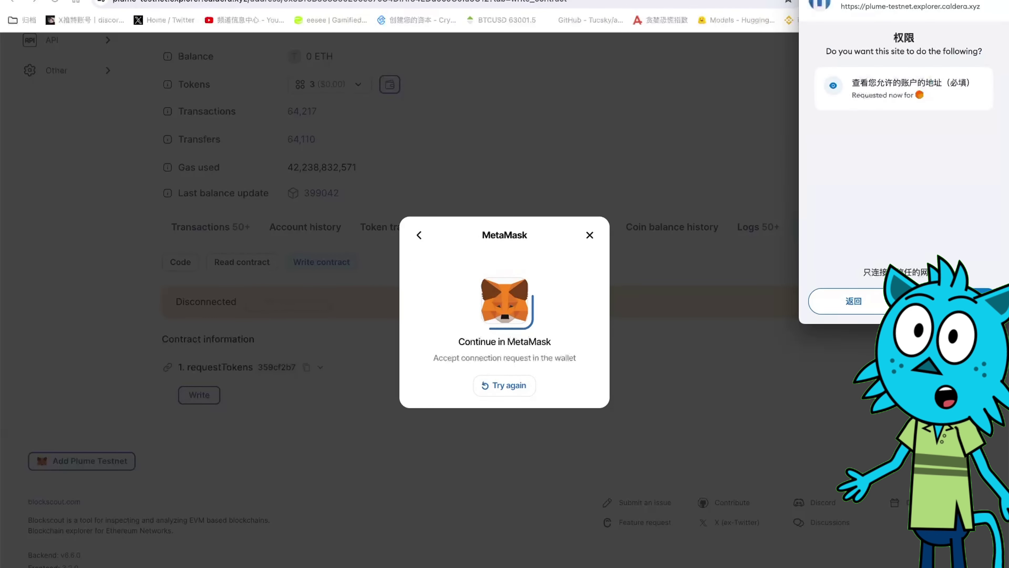
pyautogui.click(950, 301)
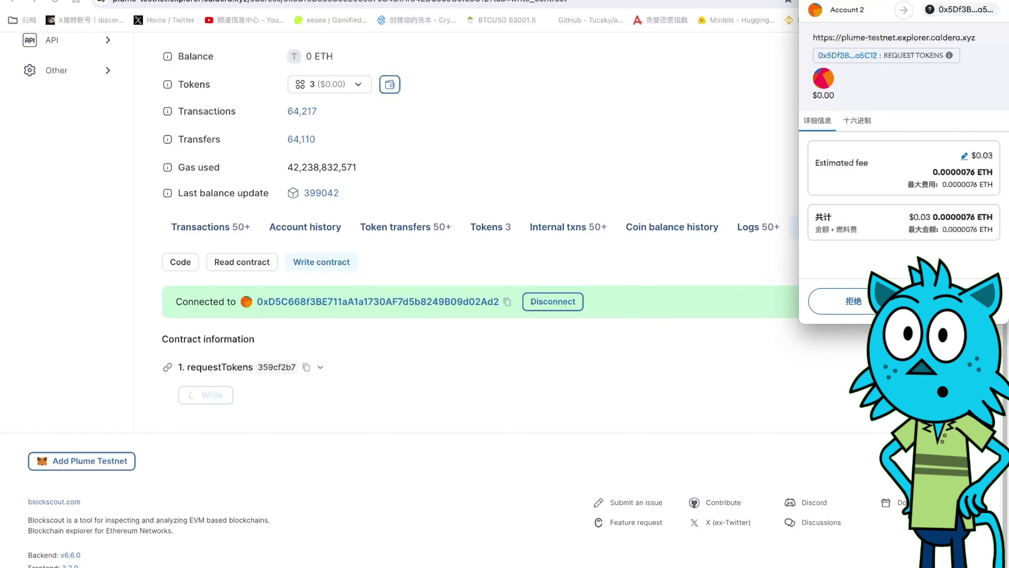
pyautogui.click(954, 300)
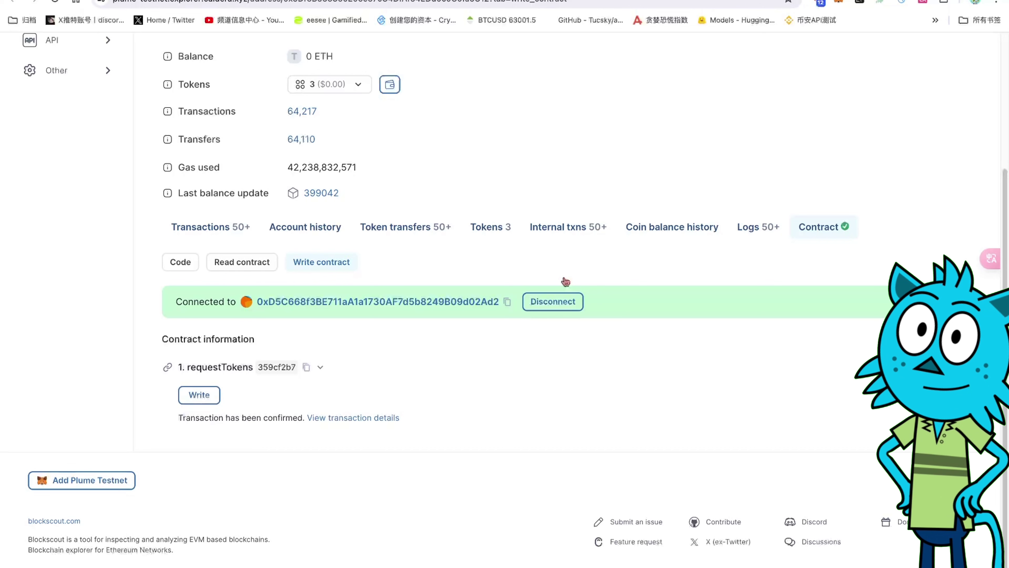
# Check Account 2's ETH balance and activity in MetaMask and the faucet transaction's status on the contract page.
pyautogui.click(840, 3)
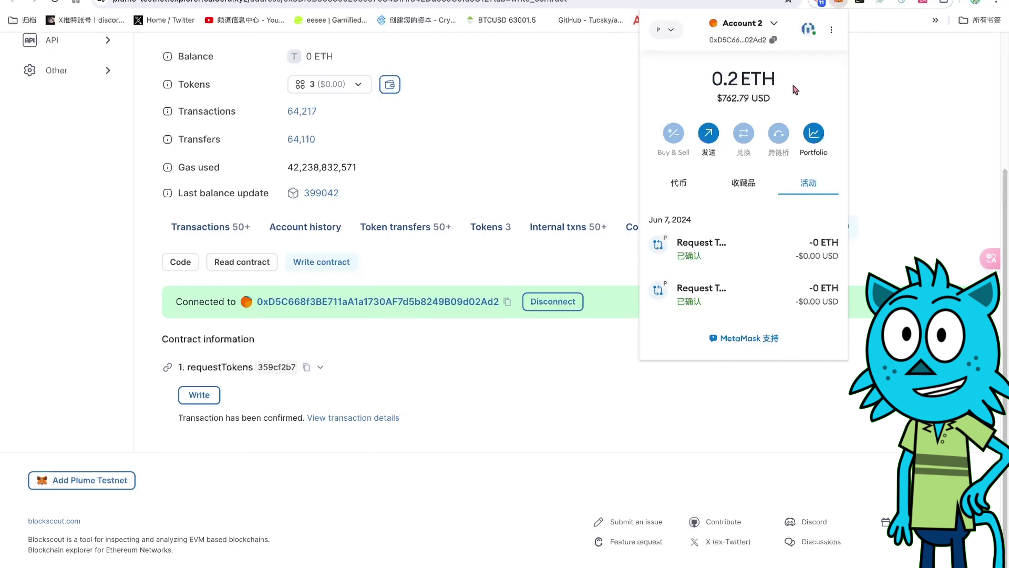
pyautogui.moveTo(711, 78); pyautogui.dragTo(777, 80)
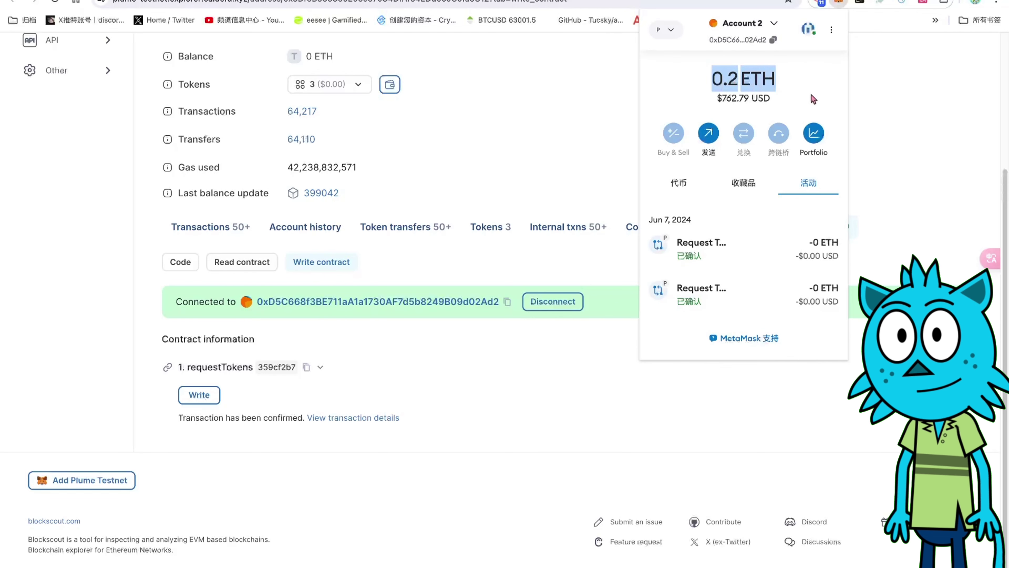
pyautogui.click(876, 173)
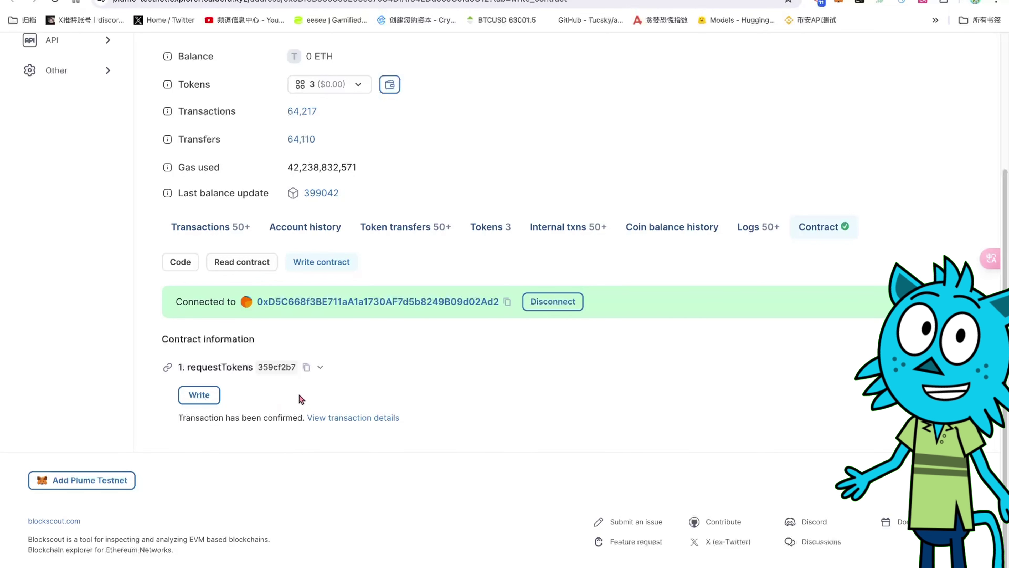
pyautogui.moveTo(211, 418); pyautogui.dragTo(270, 437)
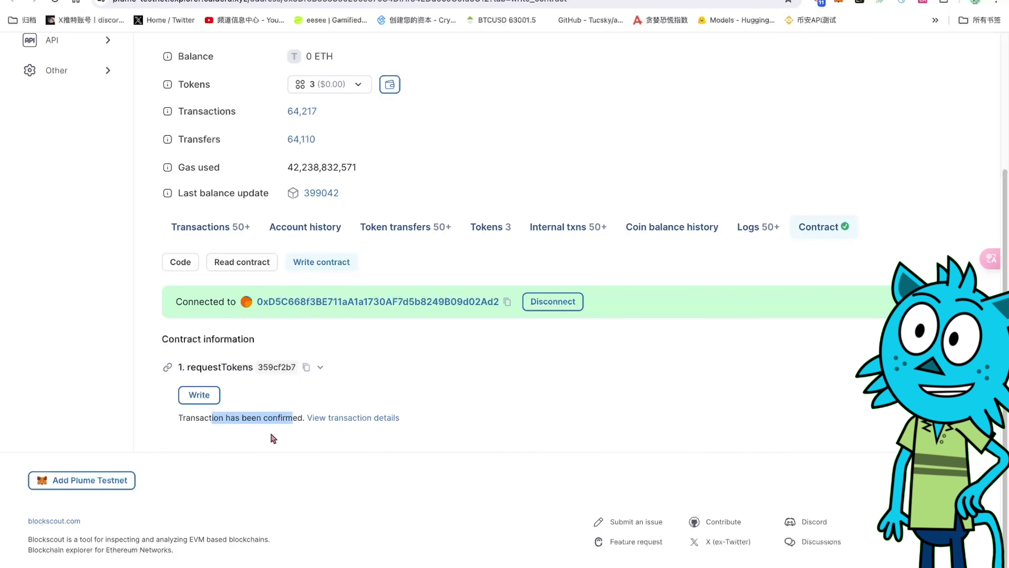
pyautogui.click(279, 435)
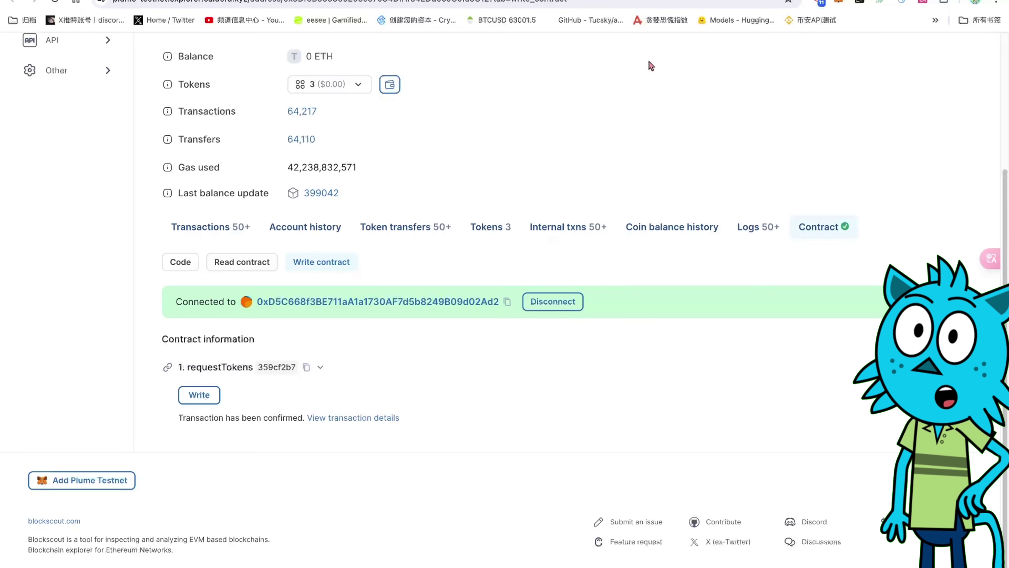
# Return to the X thread and read the instructions in the "4/ Volume" post.
pyautogui.hotkey('ctrl', 'Tab')
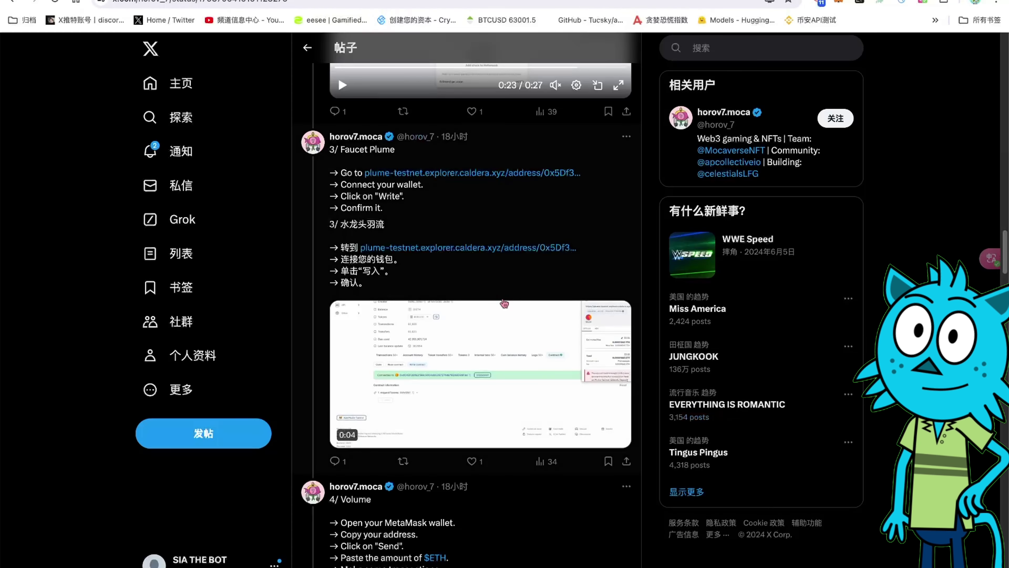
pyautogui.scroll(-2, 504, 303)
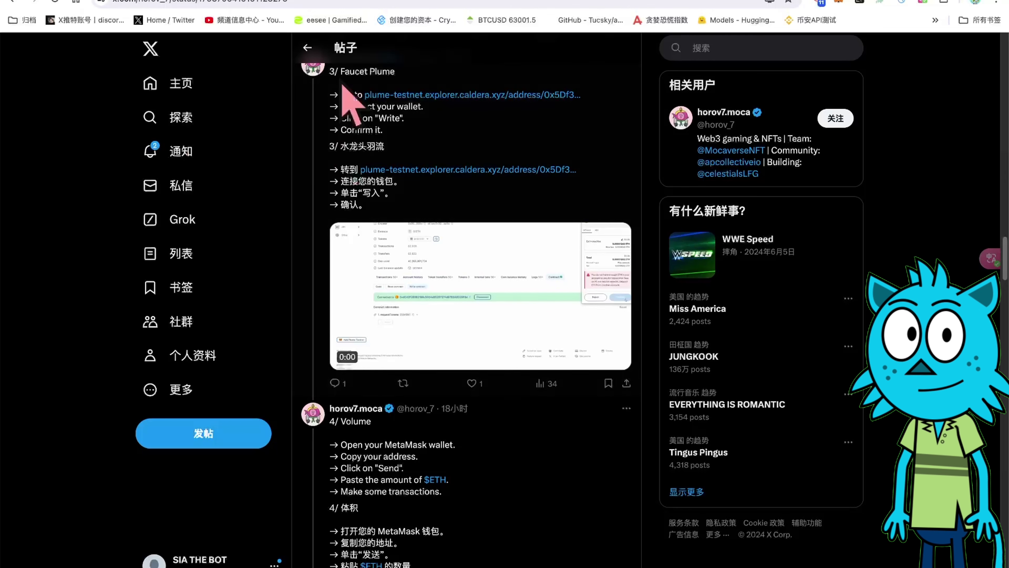
pyautogui.scroll(-5, 502, 337)
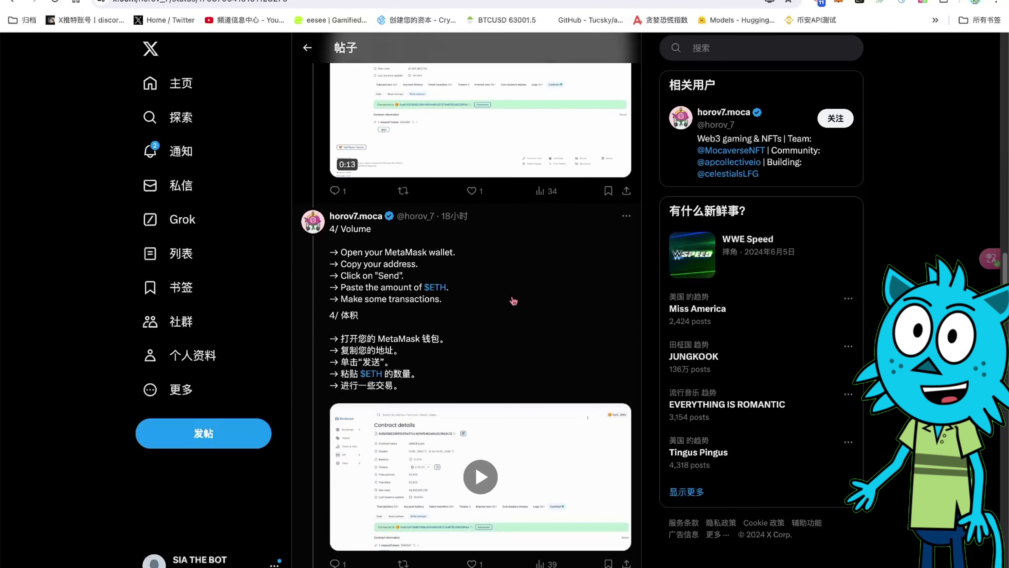
pyautogui.scroll(-1, 498, 293)
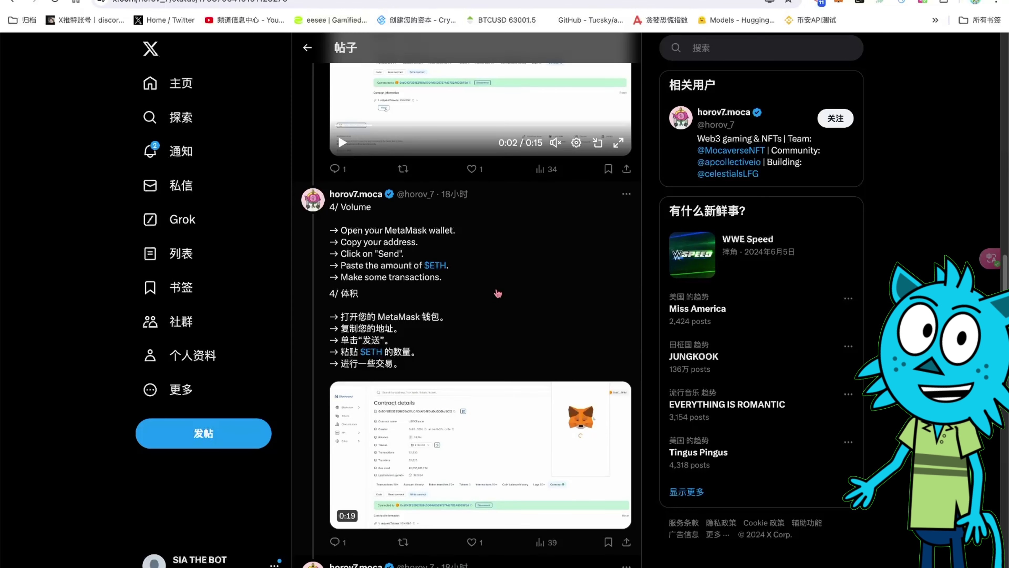
pyautogui.scroll(-2, 503, 293)
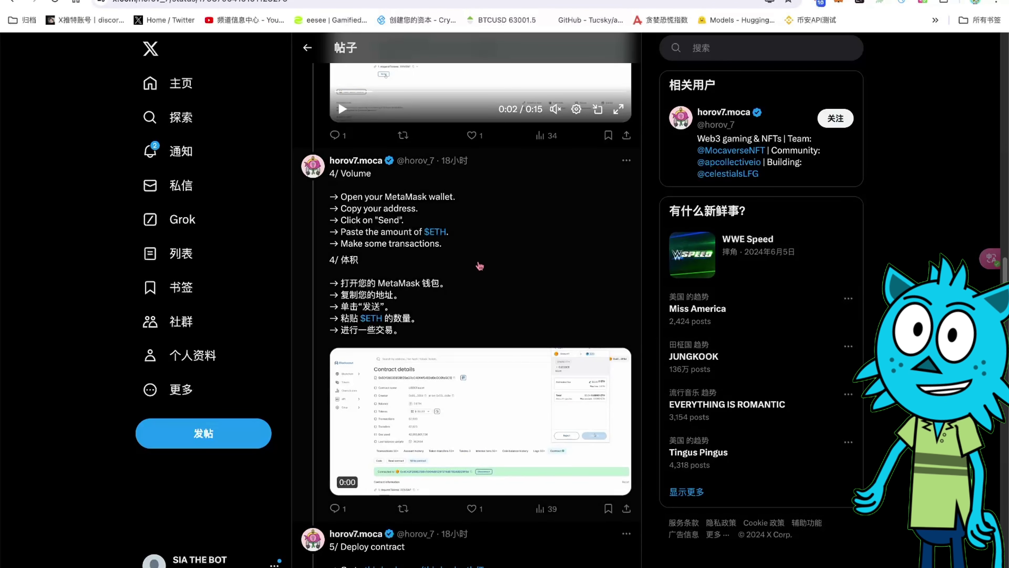
# Look at MetaMask's send form and its options for adding an account, and close the wallet without sending.
pyautogui.click(838, 3)
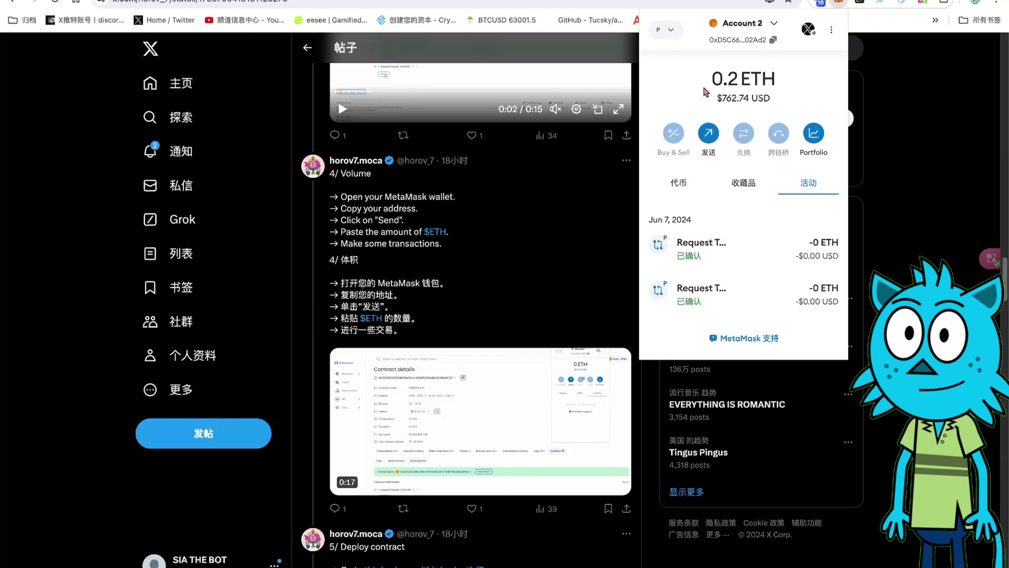
pyautogui.click(709, 135)
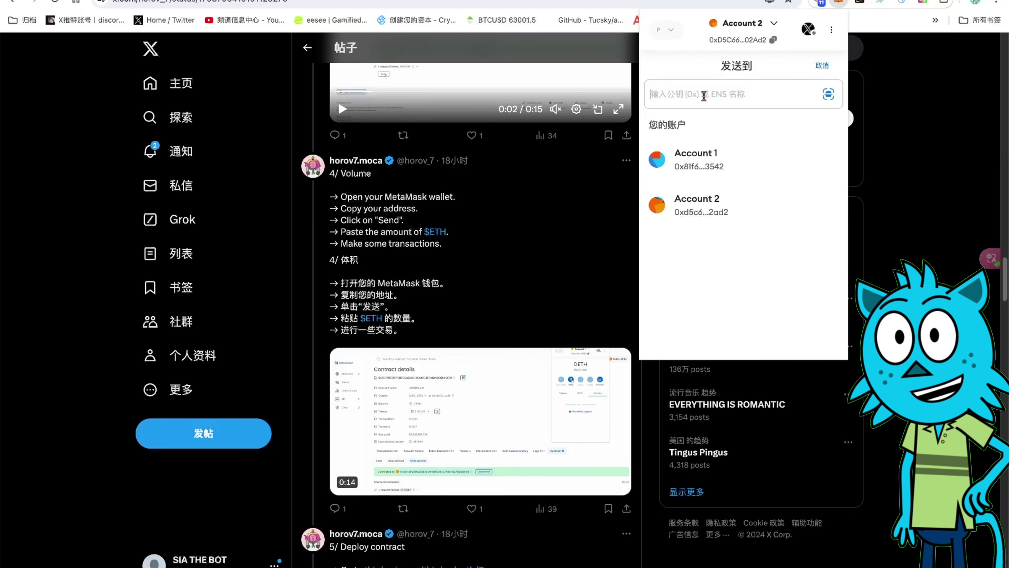
pyautogui.click(822, 66)
pyautogui.click(742, 25)
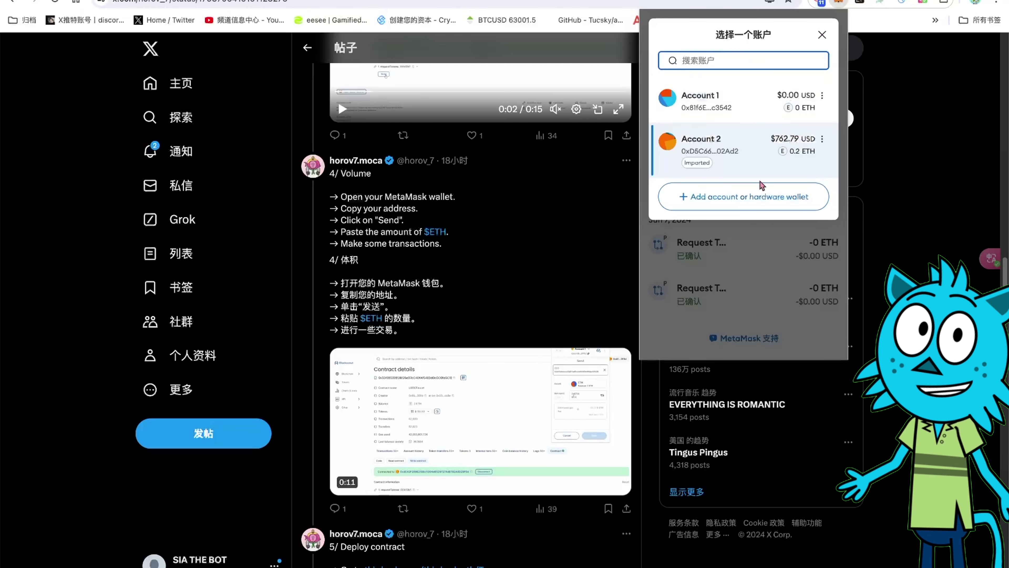
pyautogui.click(742, 196)
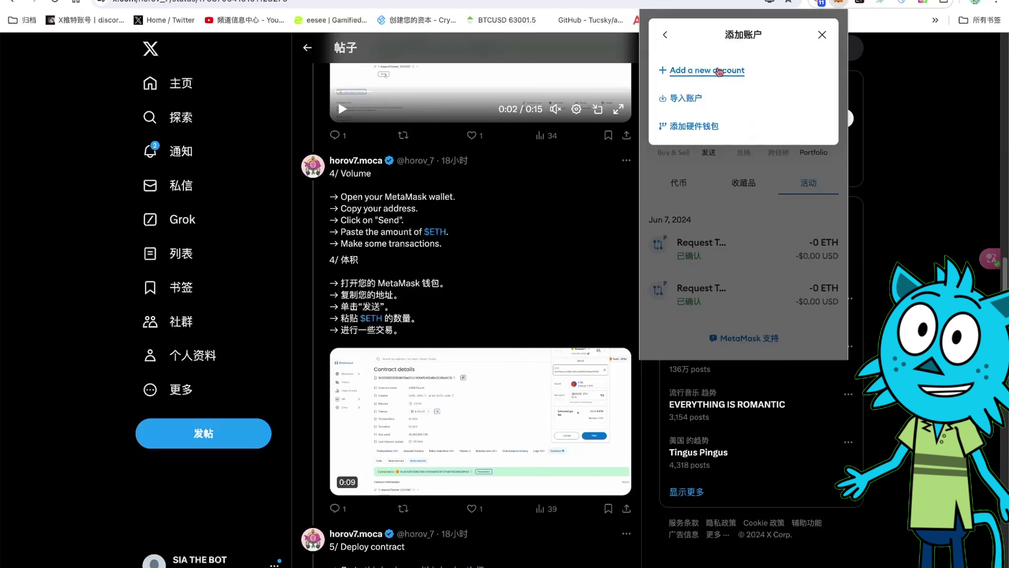
pyautogui.click(822, 35)
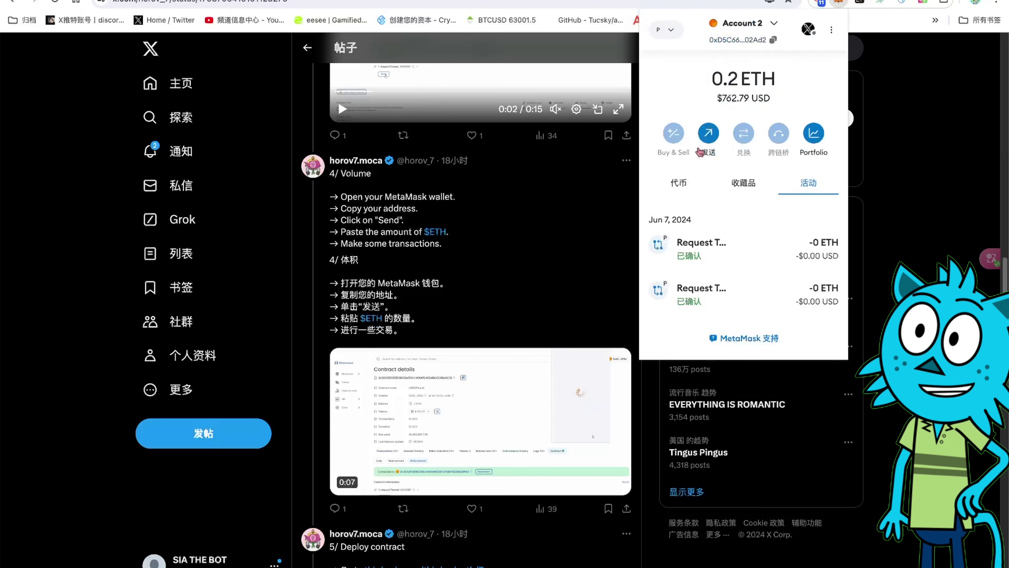
pyautogui.click(895, 248)
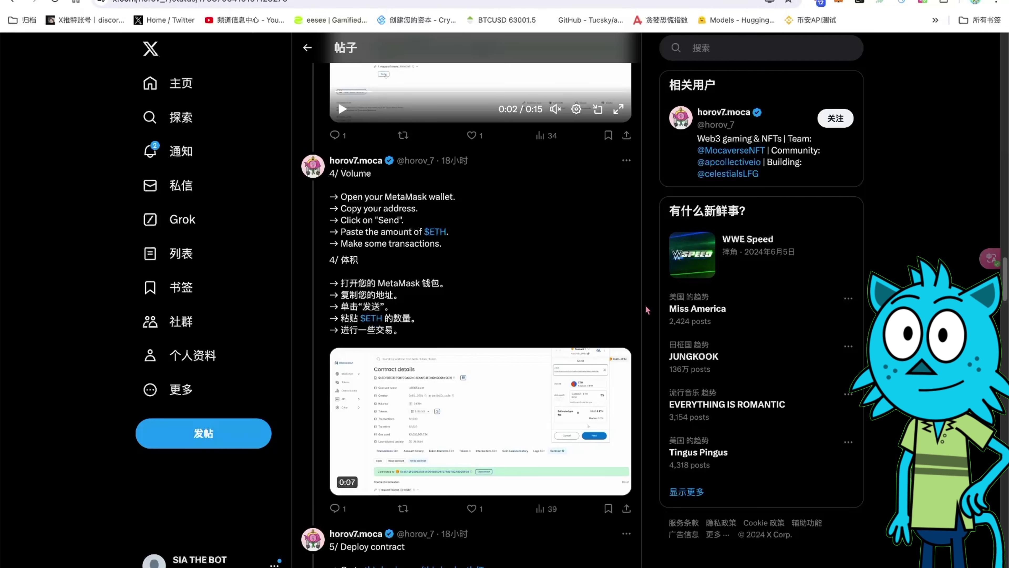
# Review the "5/ Deploy contract" instructions in the X thread and open the linked thirdweb Token contract page.
pyautogui.scroll(-8, 566, 309)
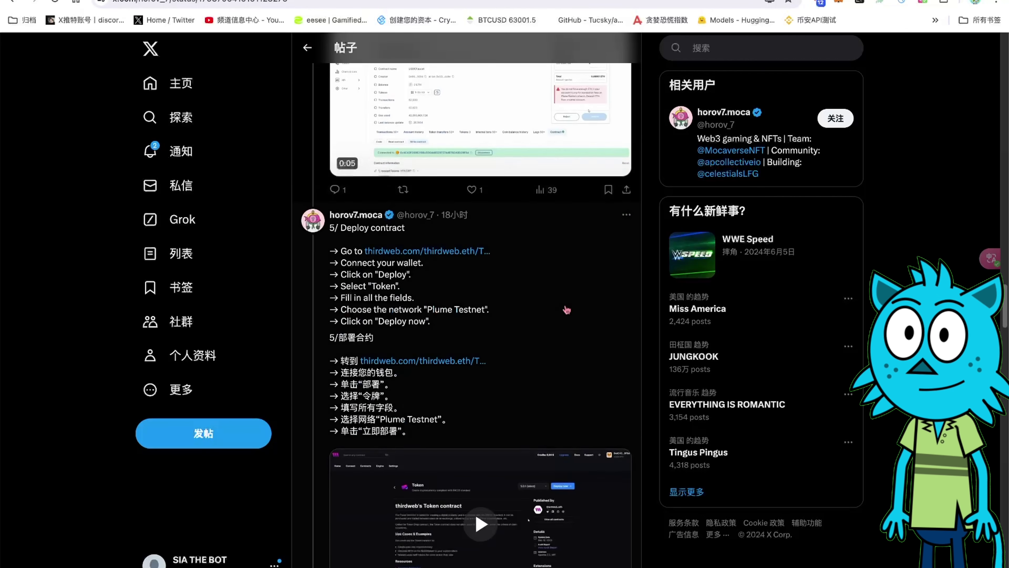
pyautogui.scroll(6, 567, 310)
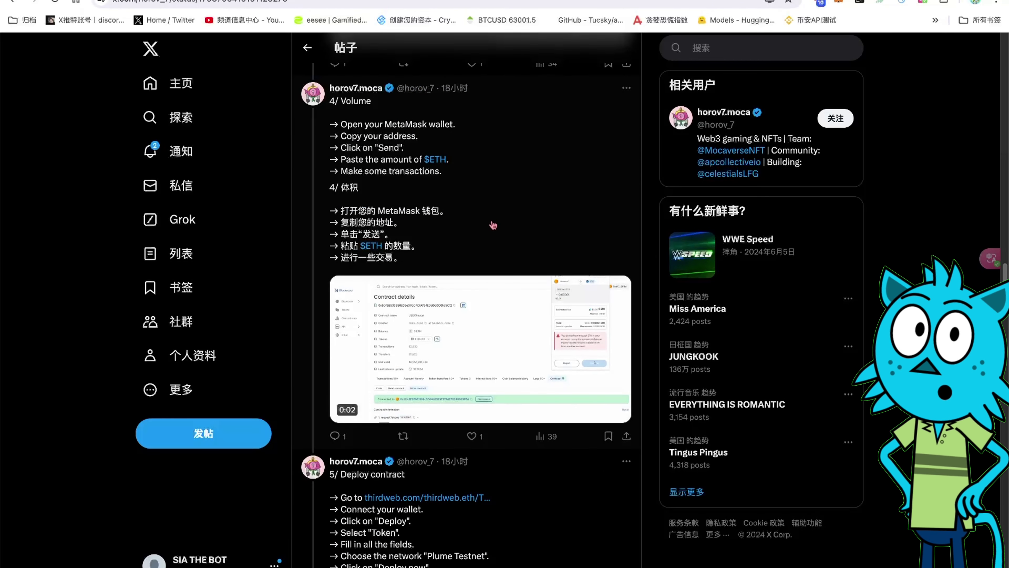
pyautogui.scroll(-1, 496, 243)
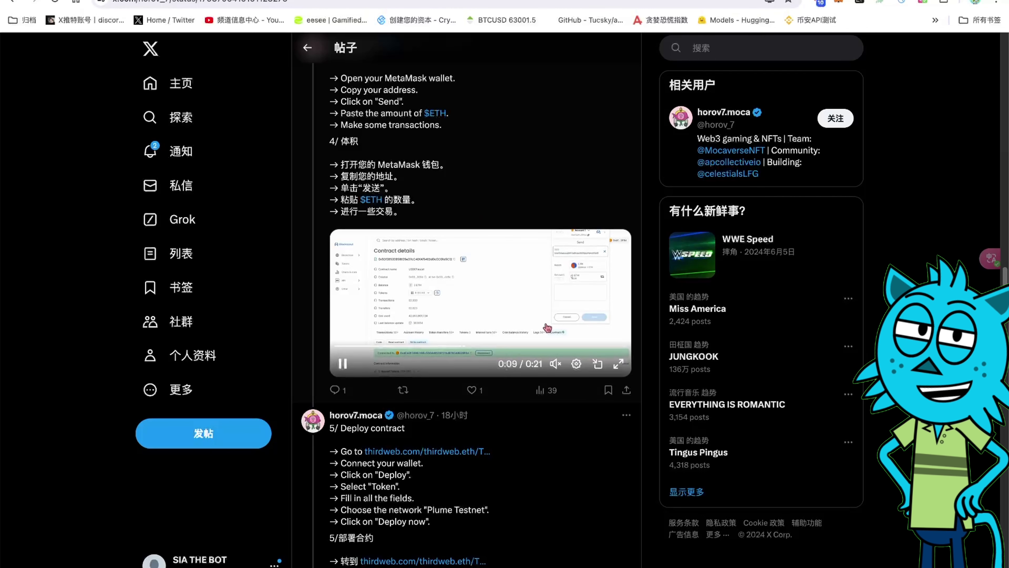
pyautogui.scroll(-3, 547, 329)
pyautogui.scroll(-4, 547, 329)
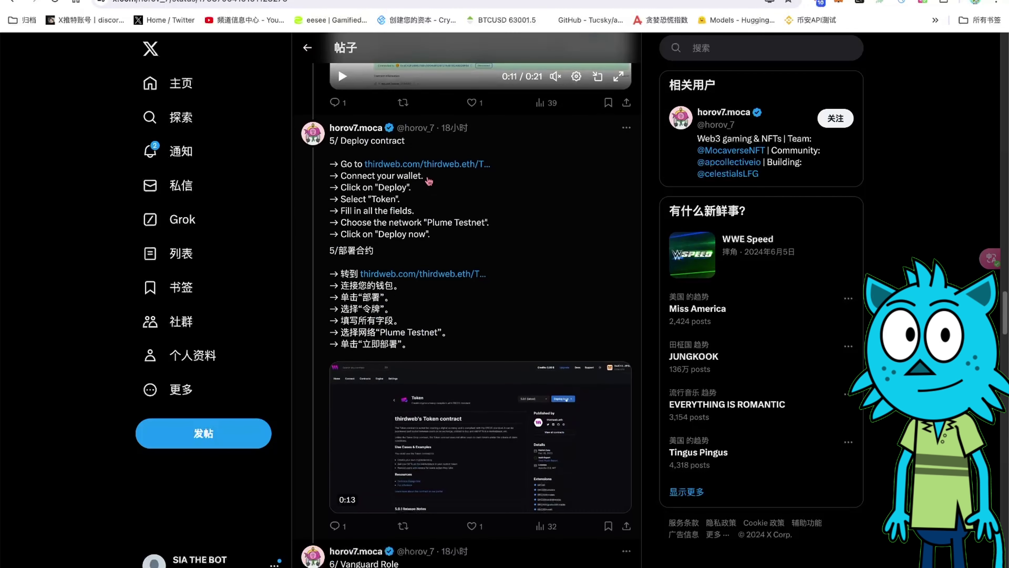
pyautogui.click(461, 166)
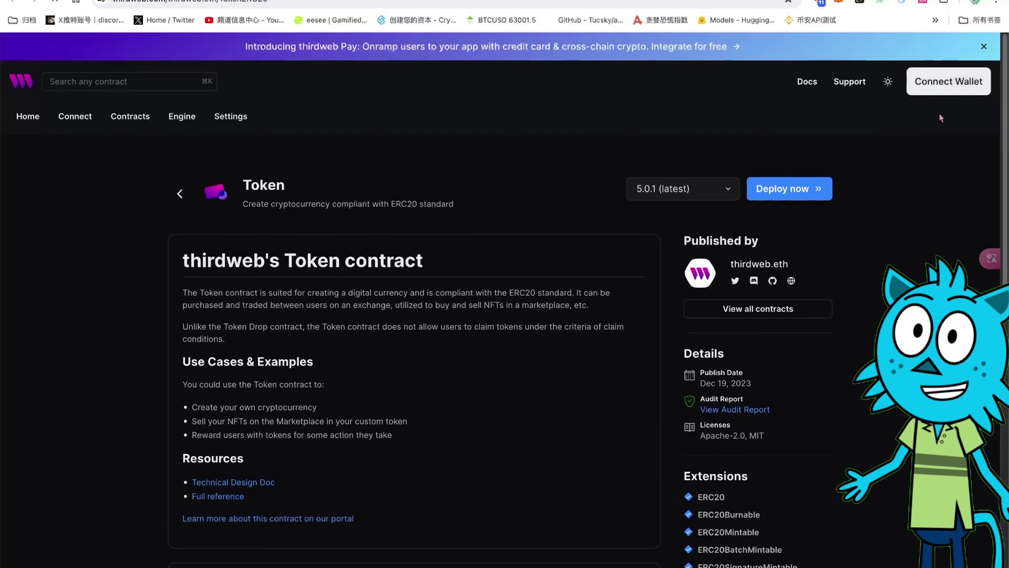
# Connect MetaMask to thirdweb and approve the sign-in signature request.
pyautogui.click(954, 82)
pyautogui.click(438, 256)
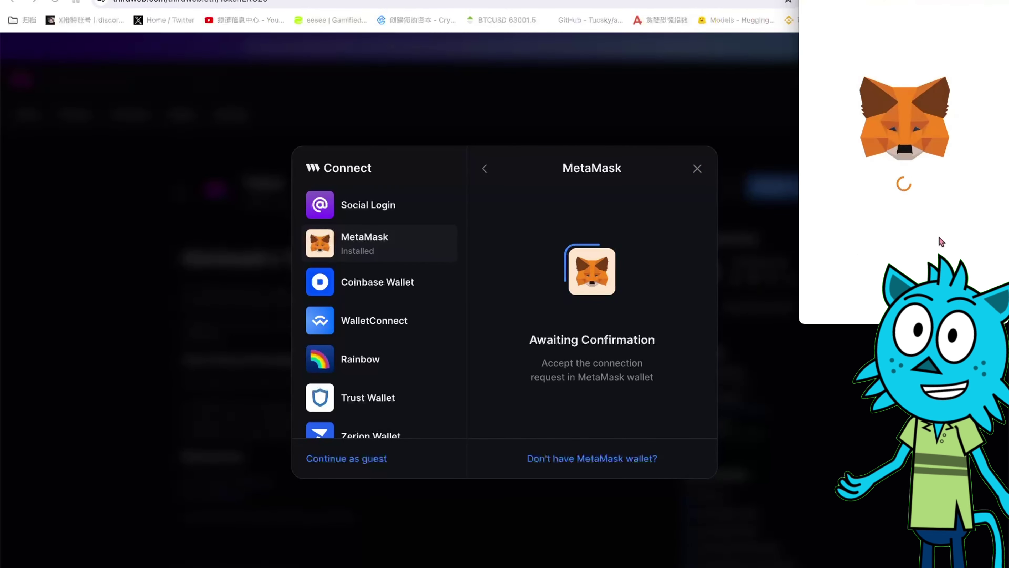
pyautogui.click(953, 301)
pyautogui.click(954, 301)
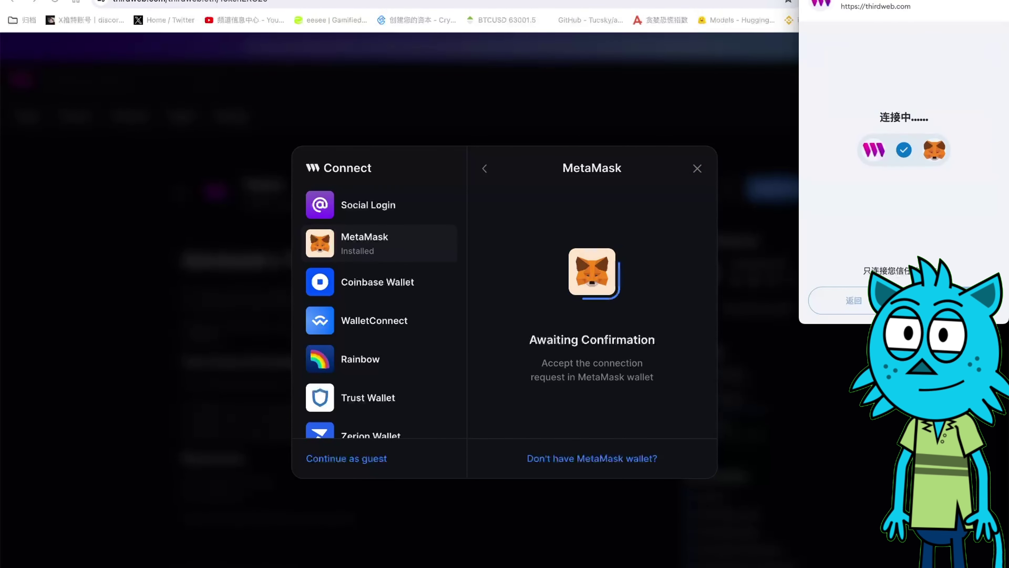
pyautogui.click(608, 365)
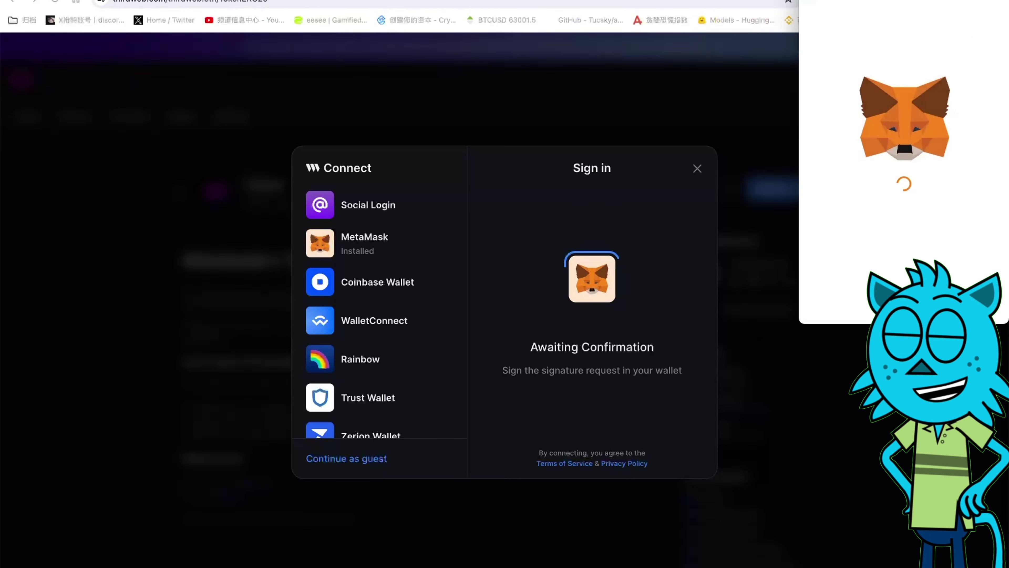
pyautogui.click(954, 301)
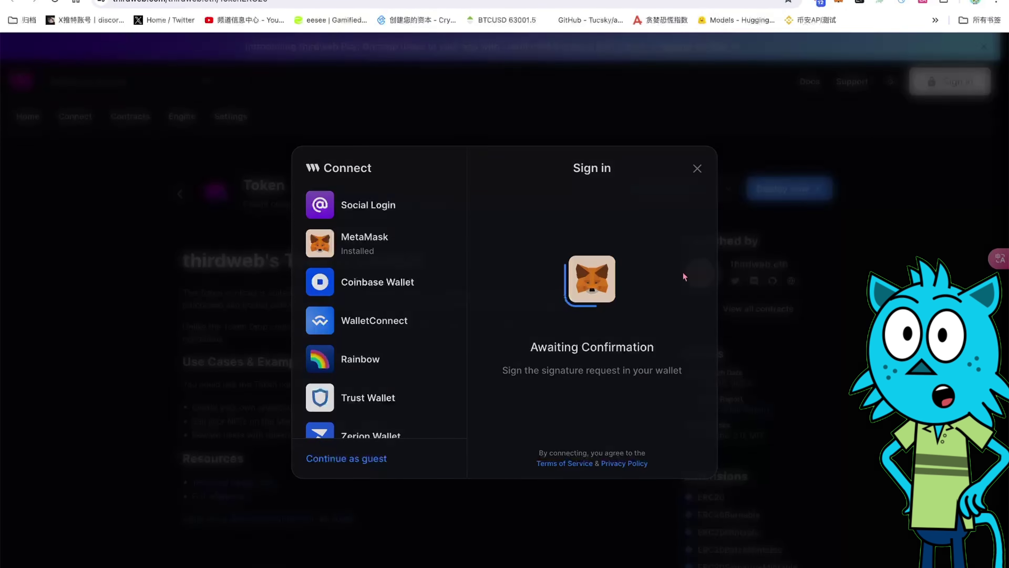
# Check the thread's deploy instructions, then start deploying the Token contract with name siaqiuuuu, symbol 1 and description 123.
pyautogui.hotkey('ctrl', 'Tab')
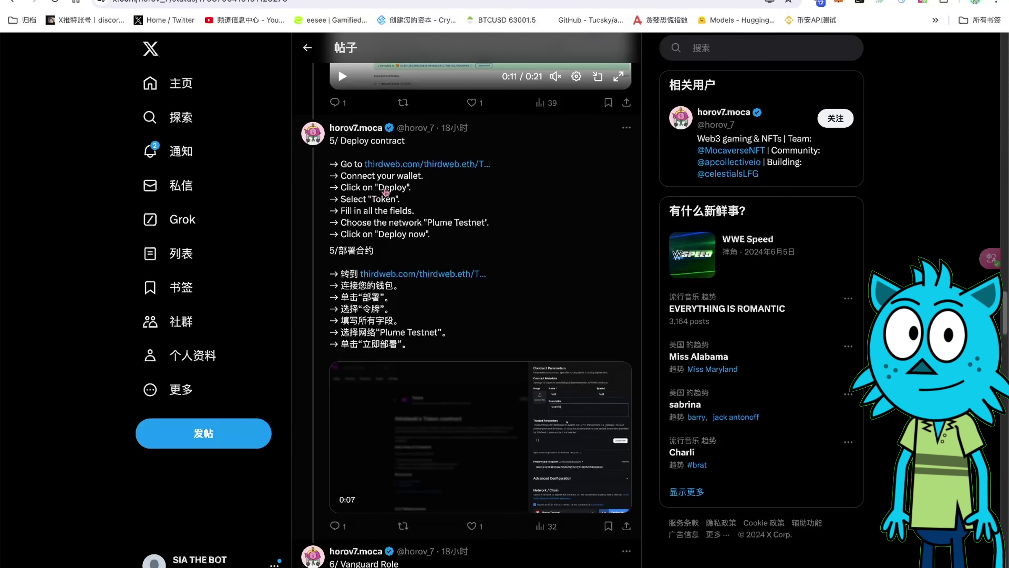
pyautogui.hotkey('ctrl', 'shift', 'Tab')
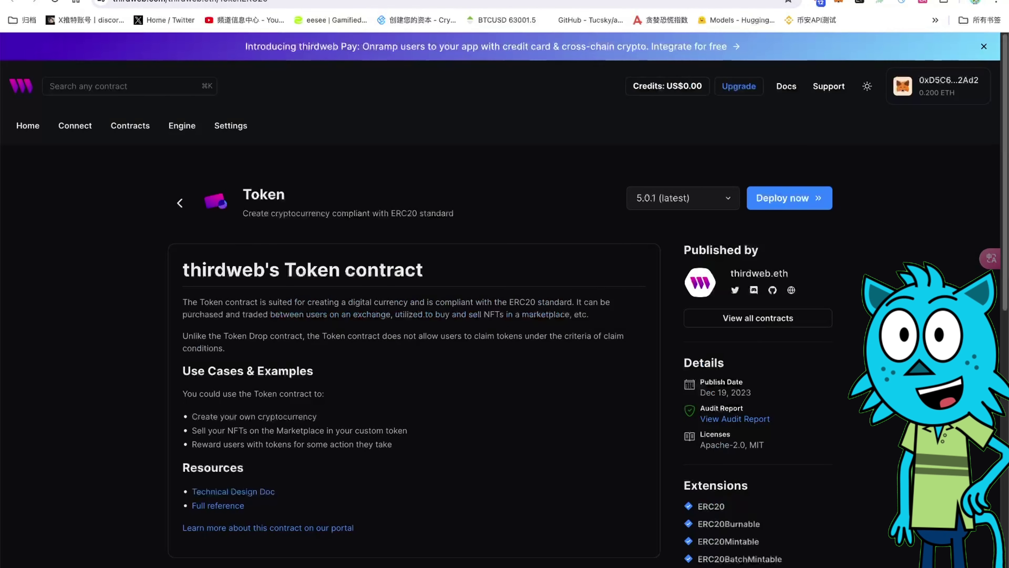
pyautogui.click(799, 197)
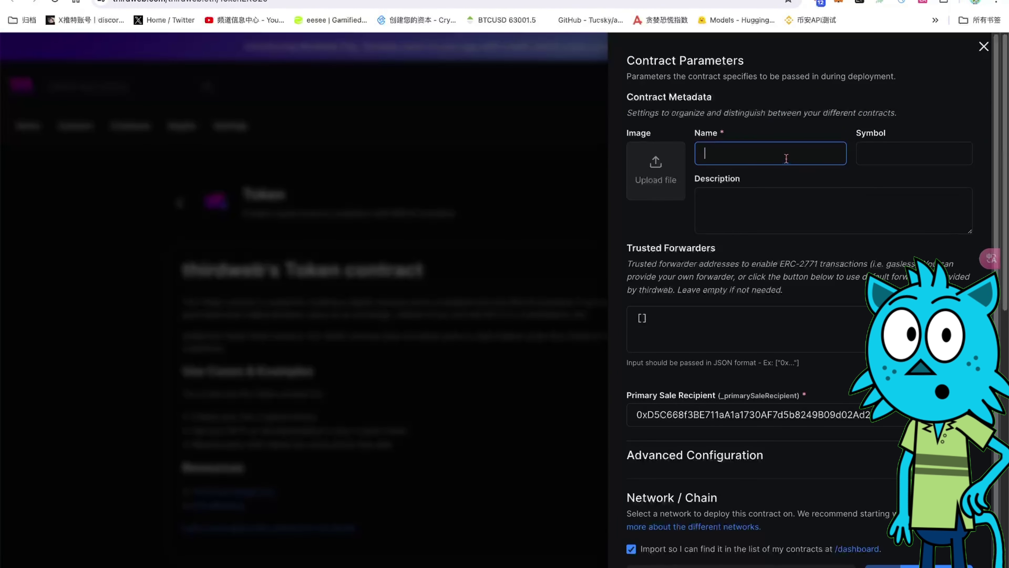
pyautogui.click(893, 157)
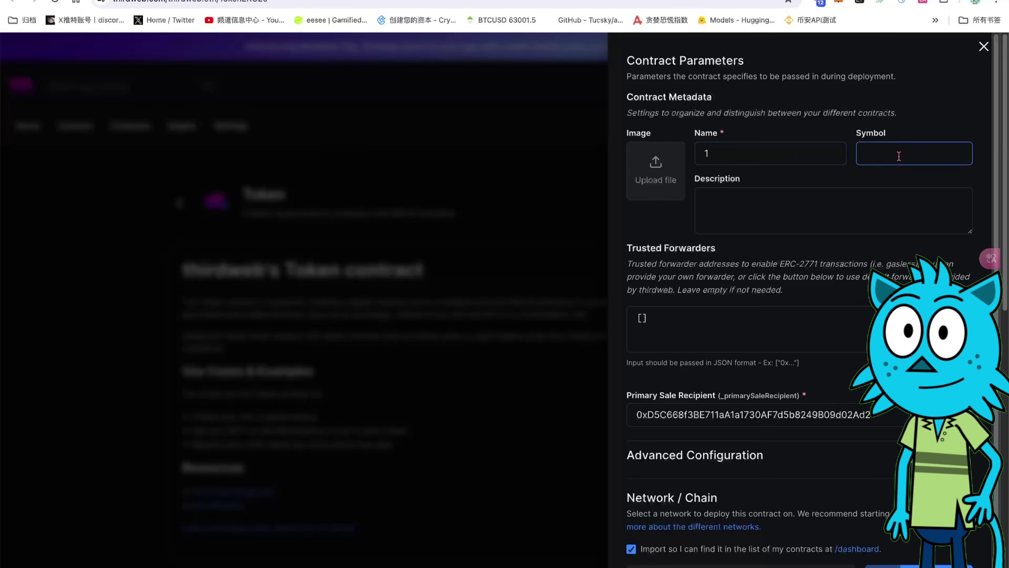
pyautogui.doubleClick(749, 145)
pyautogui.write('siaqiuuuu')
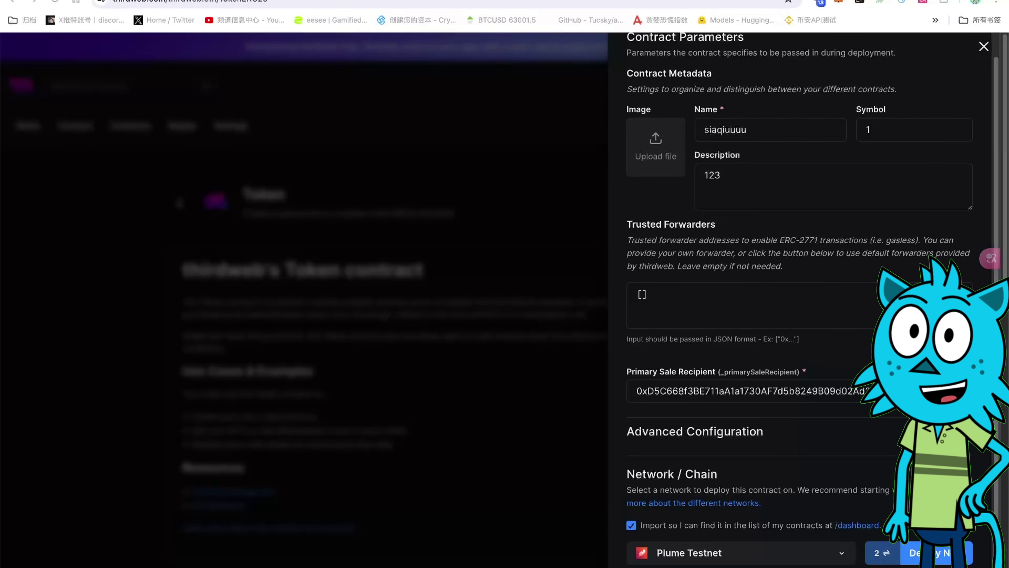
pyautogui.click(720, 175)
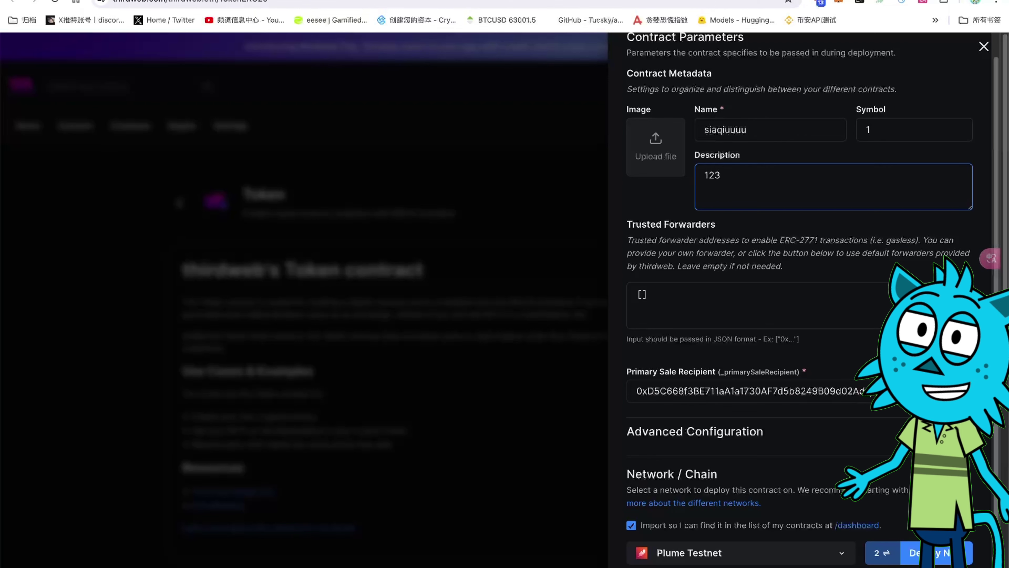
pyautogui.click(867, 390)
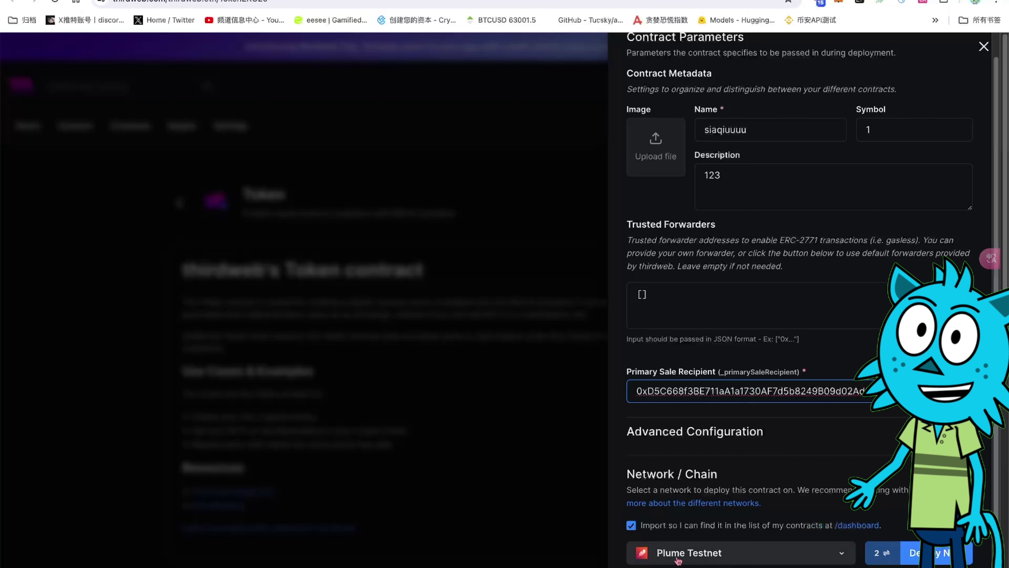
# Deploy the contract to Plume Testnet, approving the MetaMask transaction and signing the request that adds it to the dashboard.
pyautogui.click(938, 557)
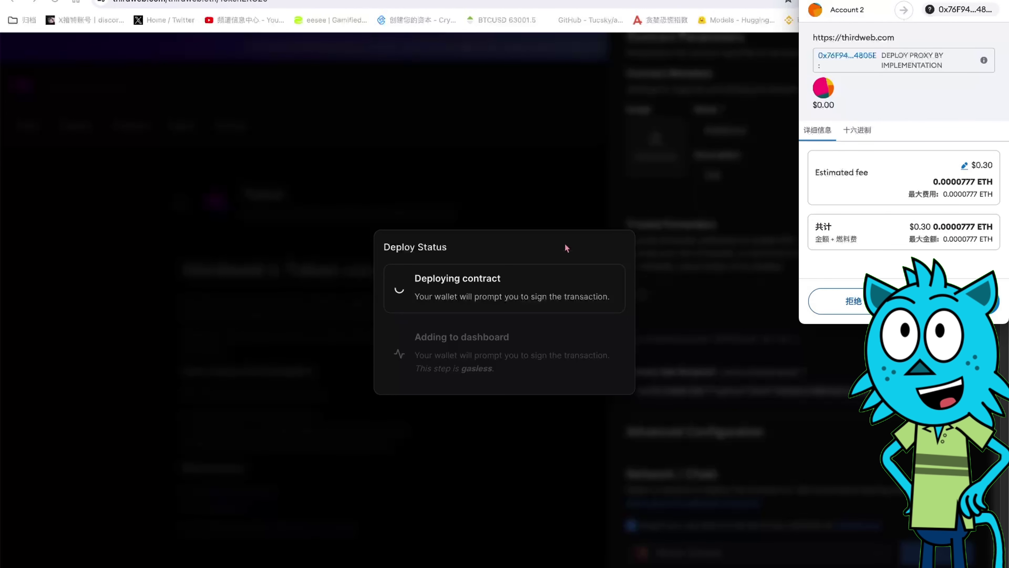
pyautogui.click(962, 301)
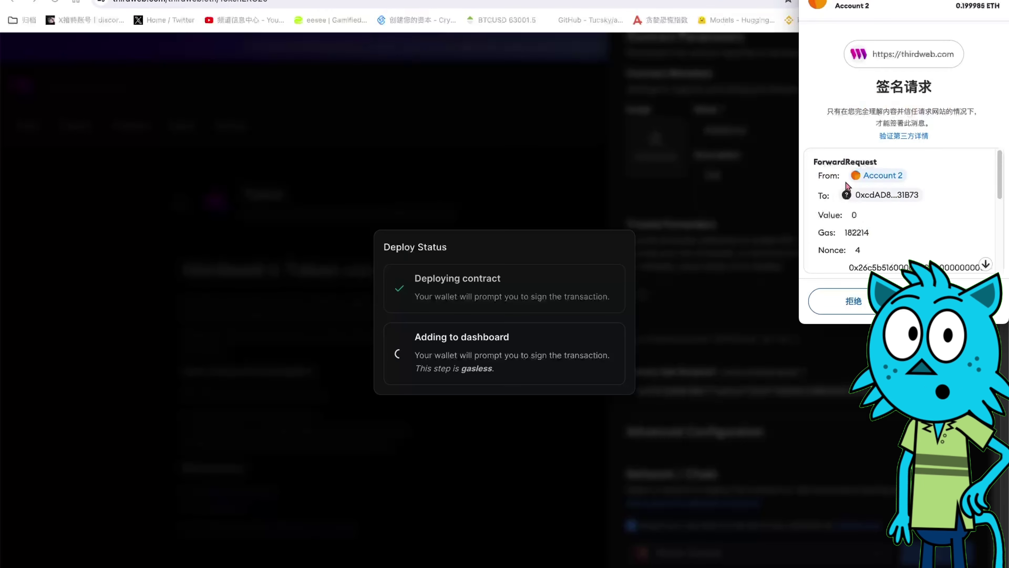
pyautogui.scroll(-5, 895, 223)
pyautogui.scroll(5, 930, 203)
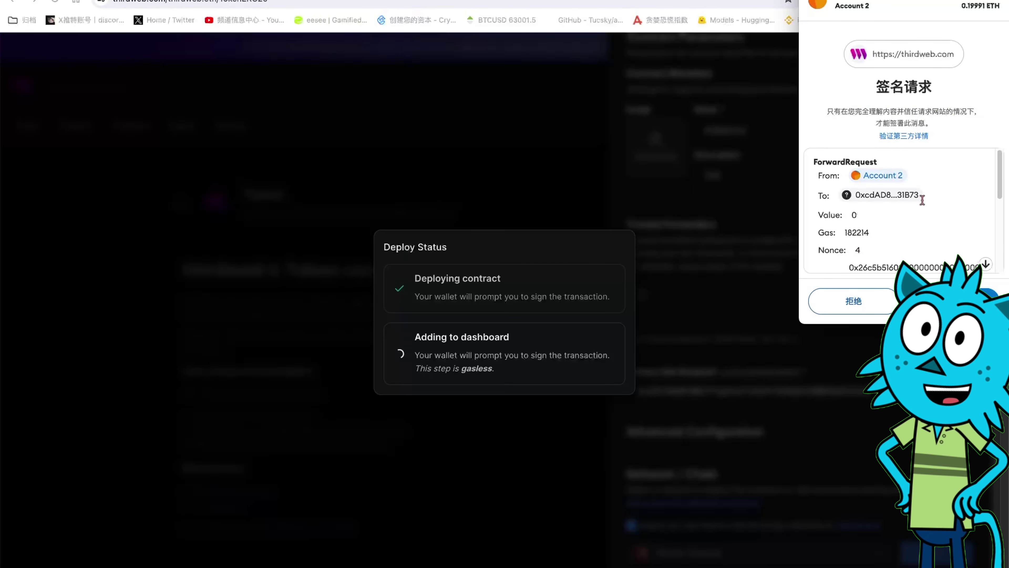
pyautogui.click(949, 301)
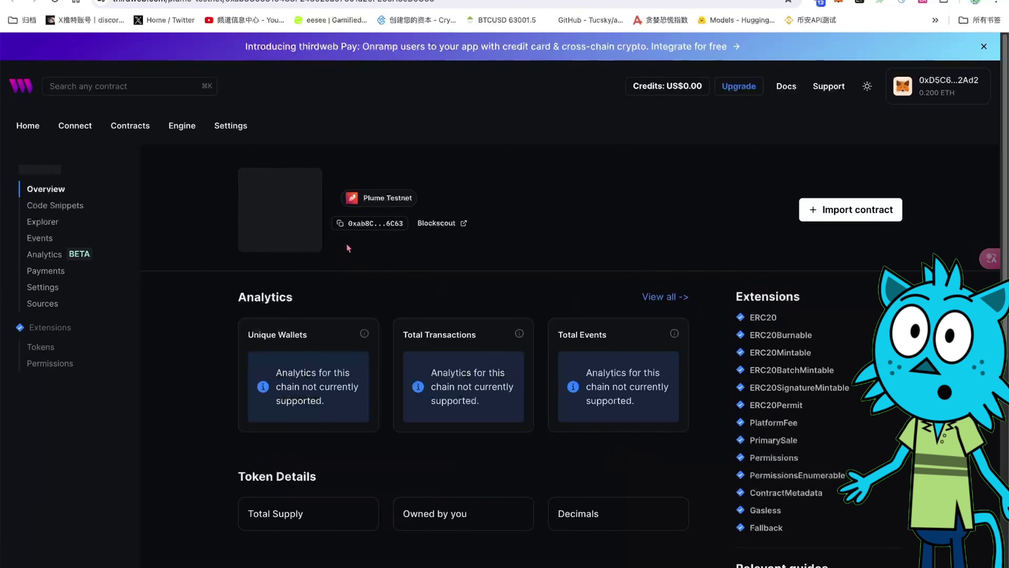
# Follow the contract checklist to the token page and mint an additional supply of 1, approving the transaction in MetaMask.
pyautogui.scroll(-9, 715, 257)
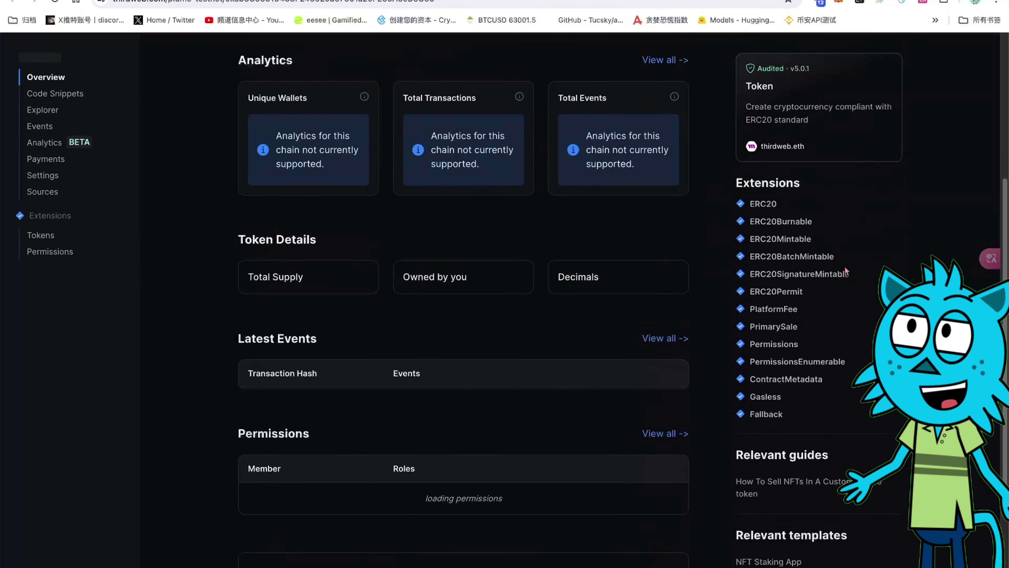
pyautogui.scroll(10, 443, 263)
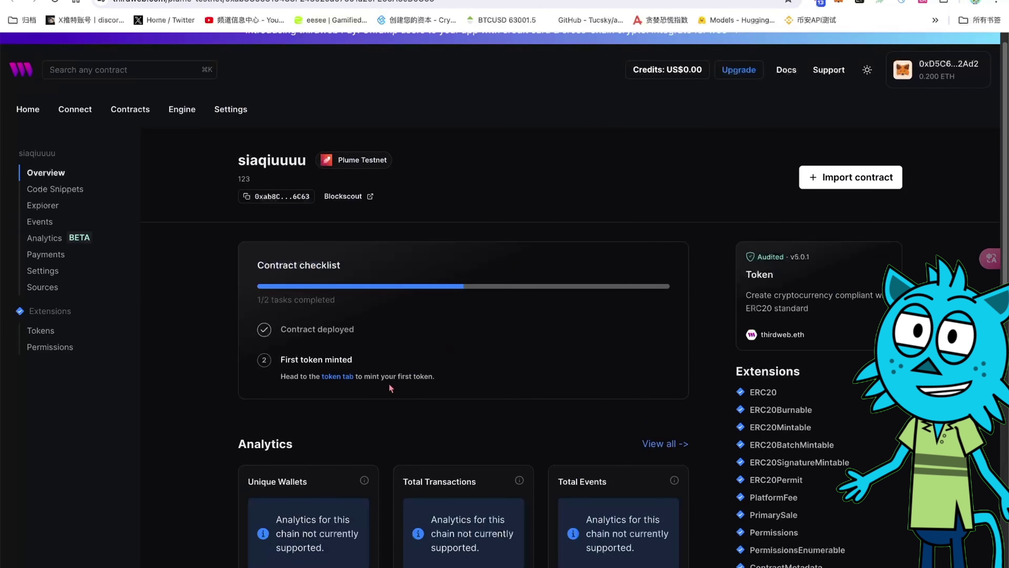
pyautogui.moveTo(275, 265); pyautogui.dragTo(346, 265)
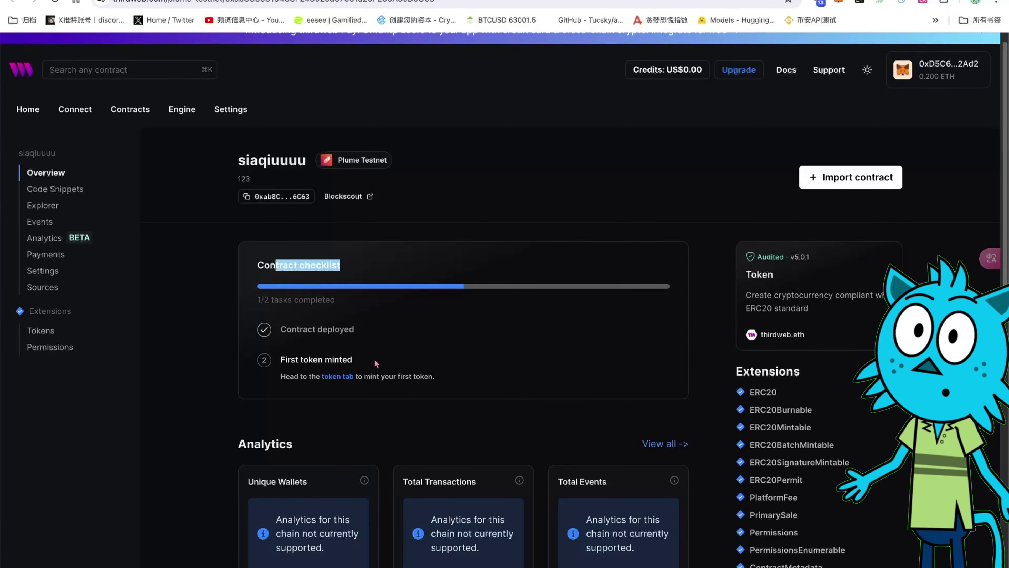
pyautogui.click(312, 384)
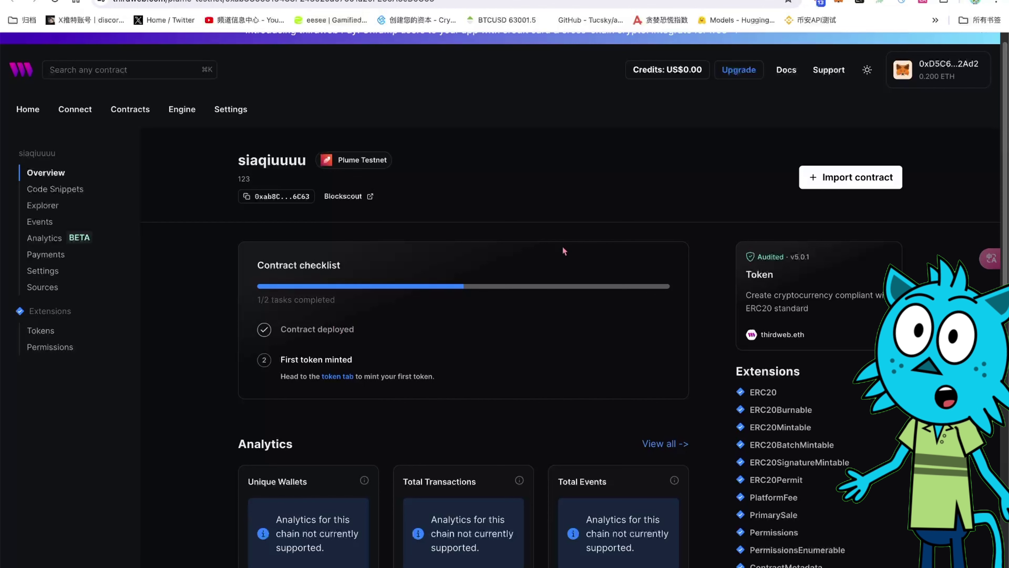
pyautogui.click(338, 376)
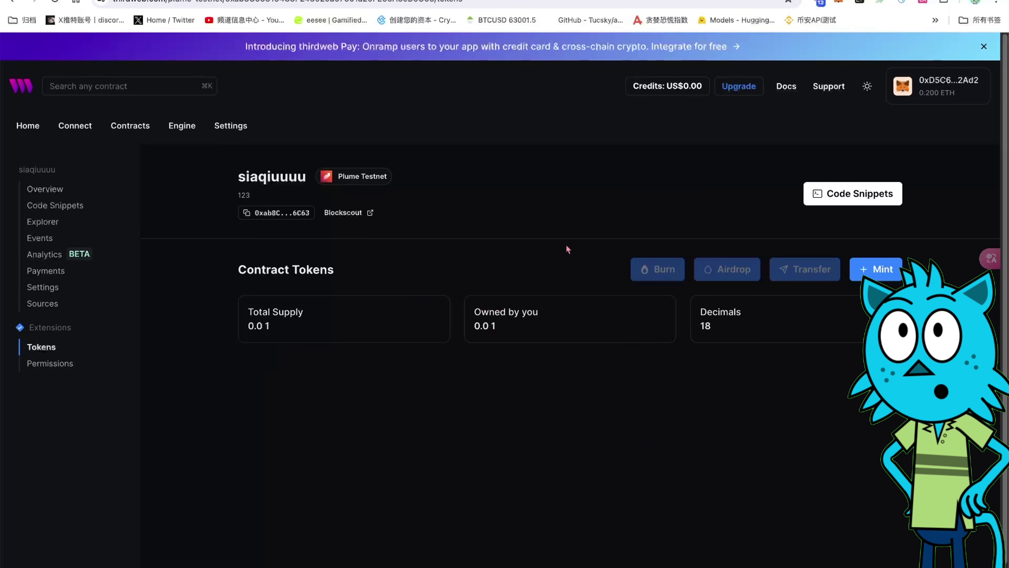
pyautogui.click(890, 274)
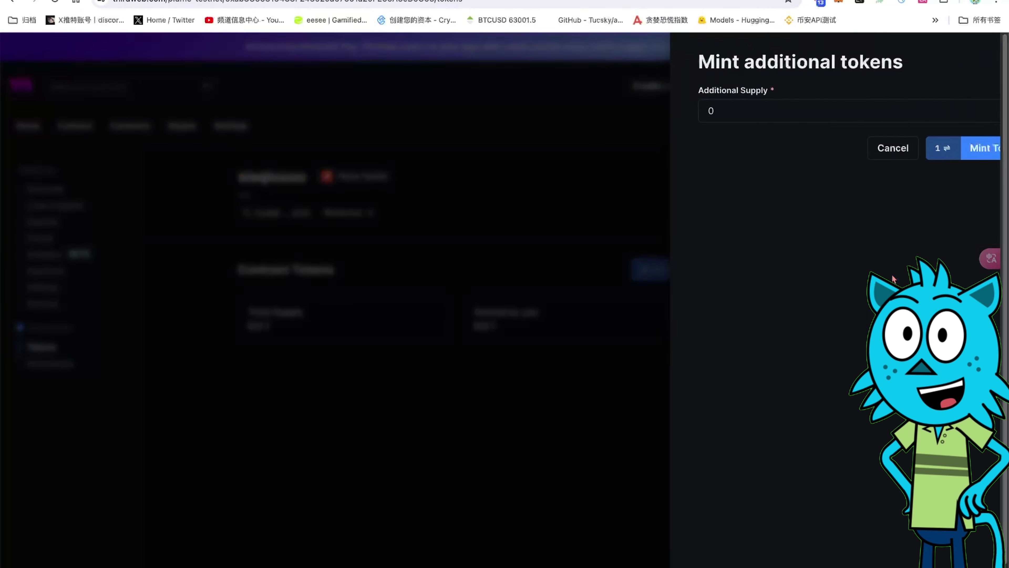
pyautogui.click(701, 107)
pyautogui.press('super+a')
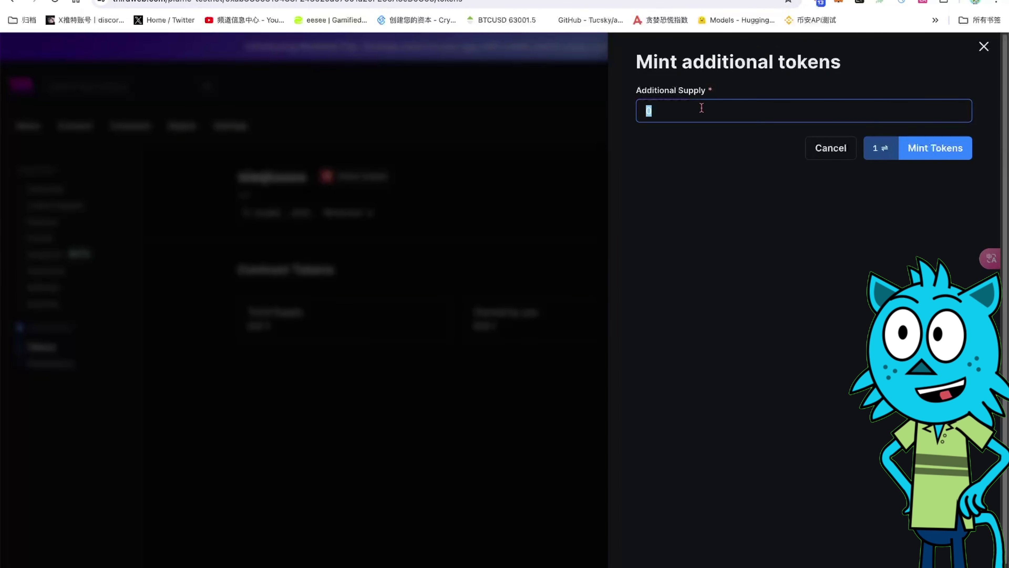
pyautogui.click(940, 149)
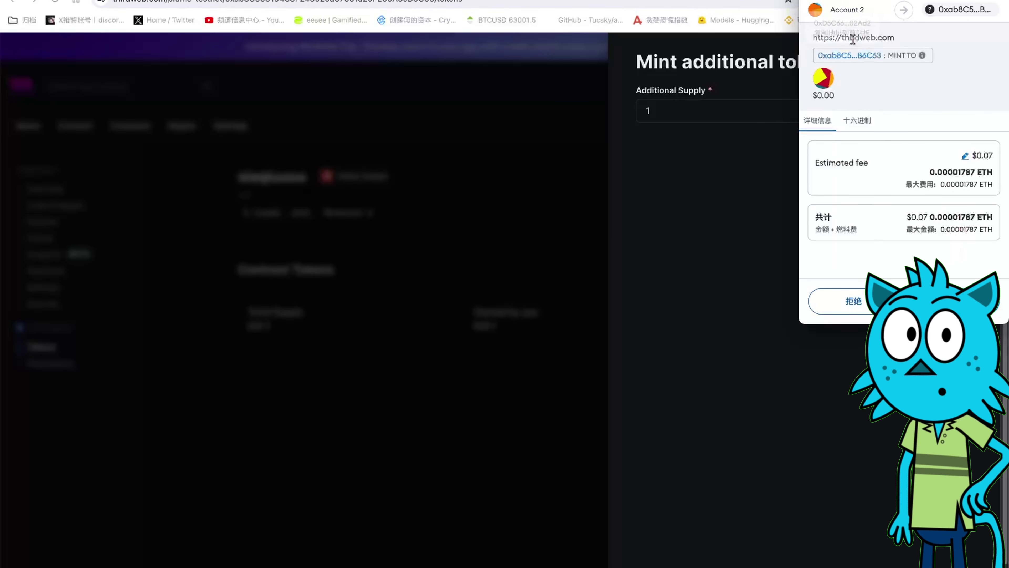
pyautogui.click(954, 301)
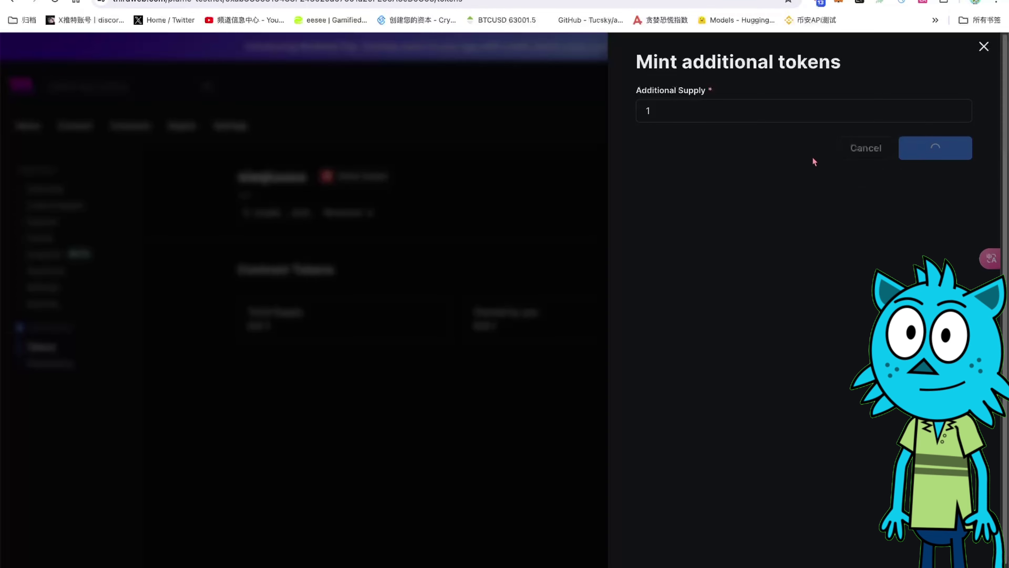
# Return to the X thread and open the Galxe quest linked in the "6/ Vanguard Role" post.
pyautogui.hotkey('ctrl', 'Tab')
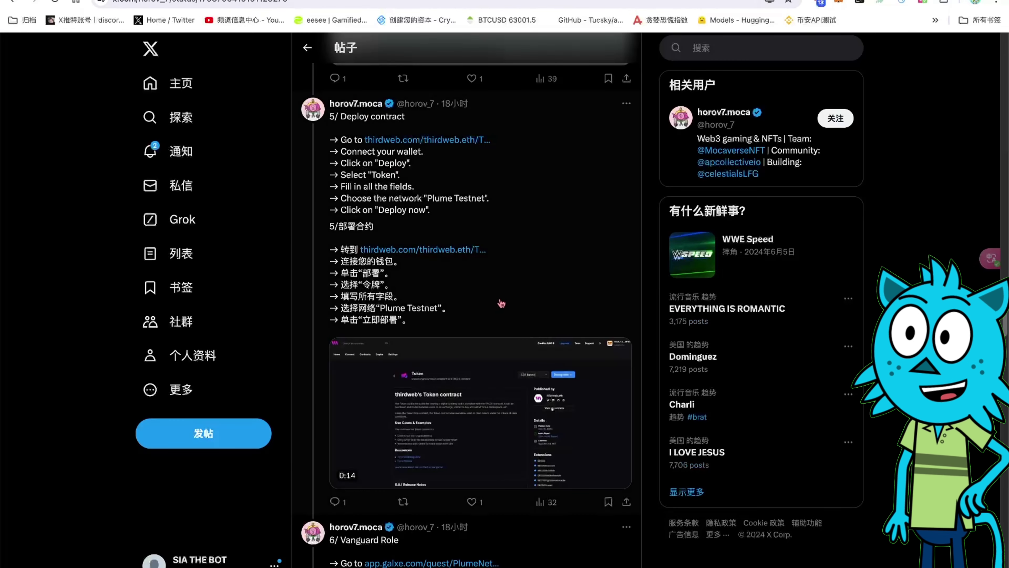
pyautogui.scroll(-5, 506, 304)
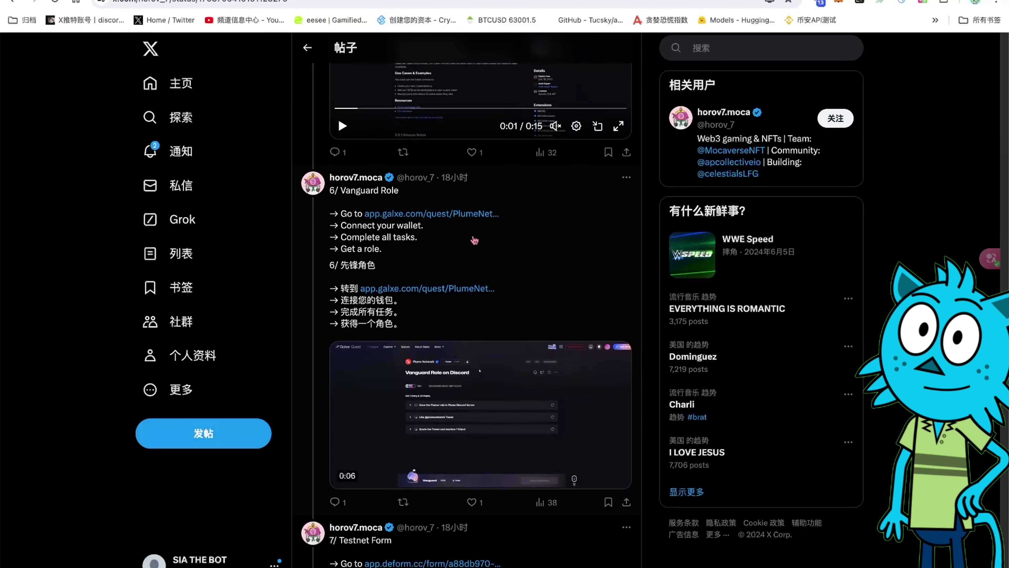
pyautogui.click(457, 217)
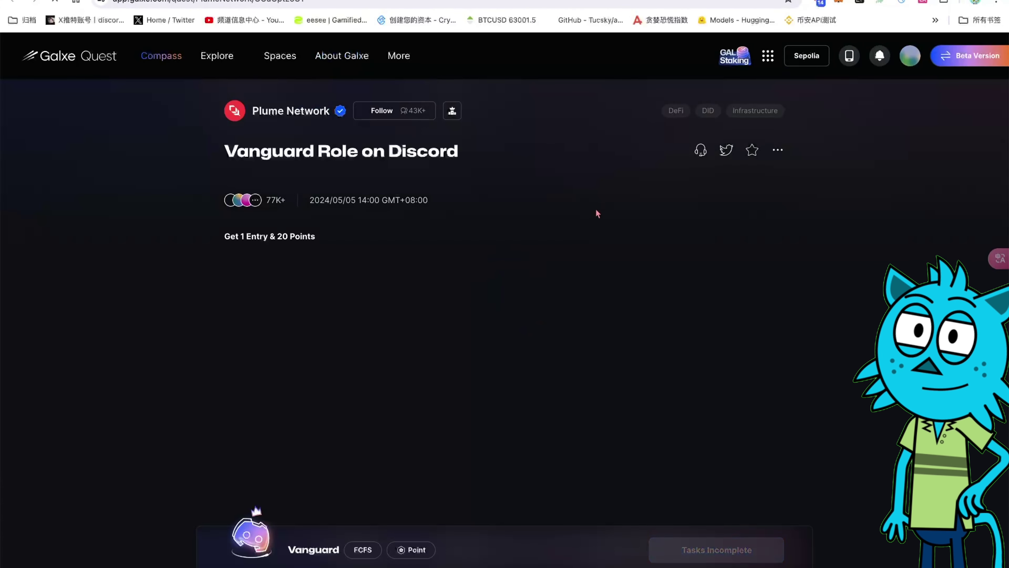
pyautogui.click(908, 60)
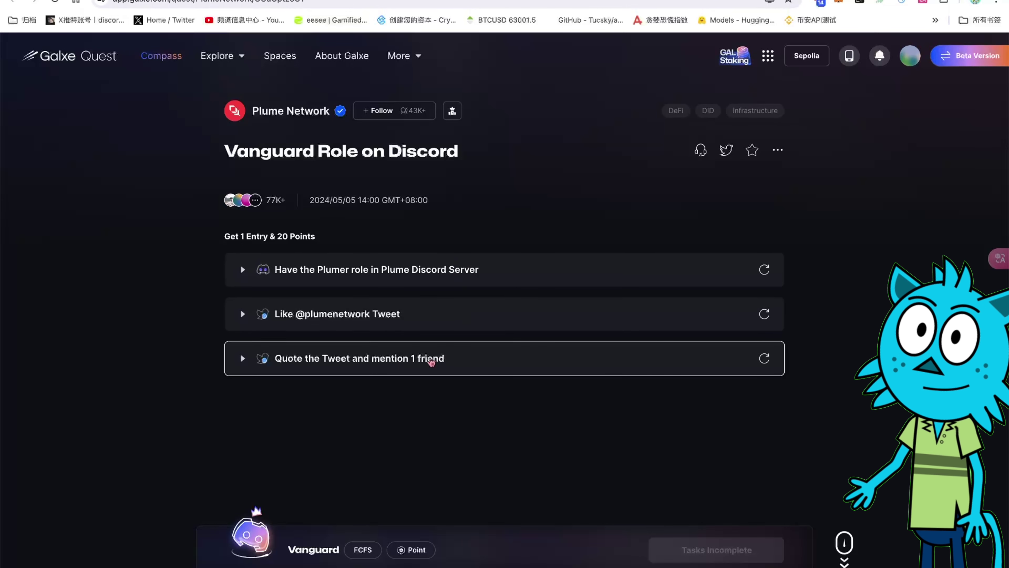
pyautogui.click(431, 359)
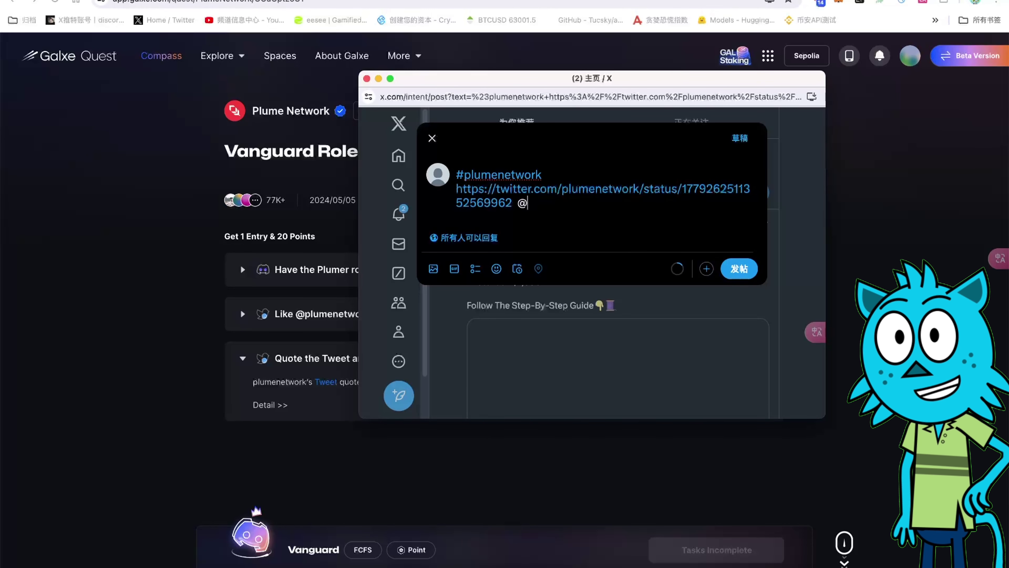
pyautogui.write('a')
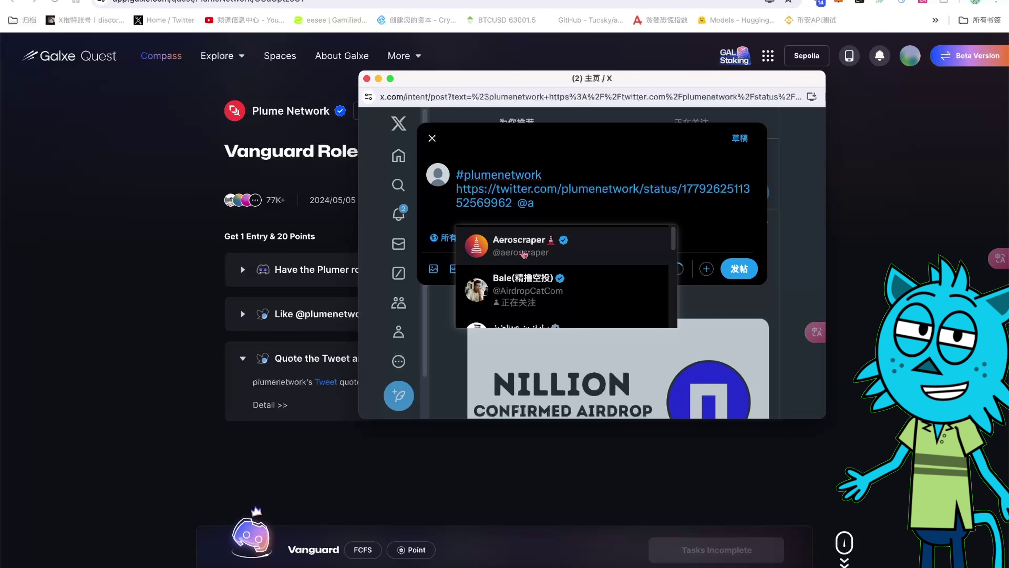
pyautogui.click(524, 253)
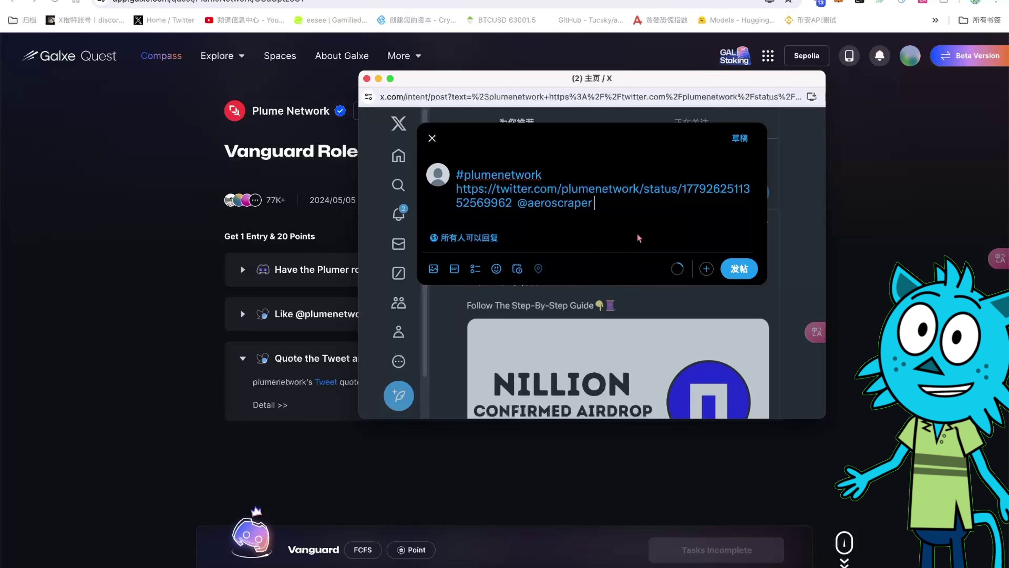
pyautogui.click(739, 269)
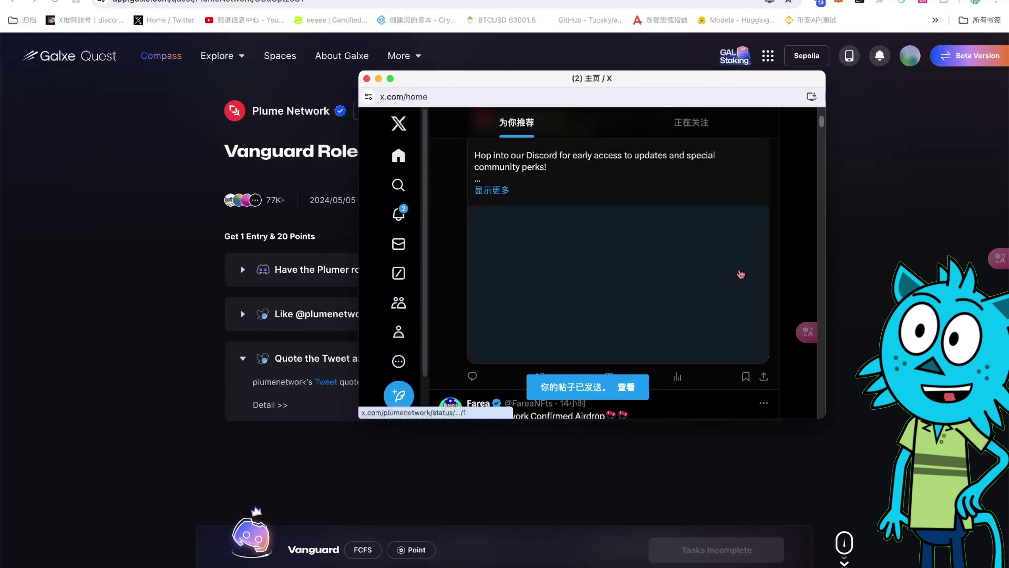
pyautogui.press('super+w')
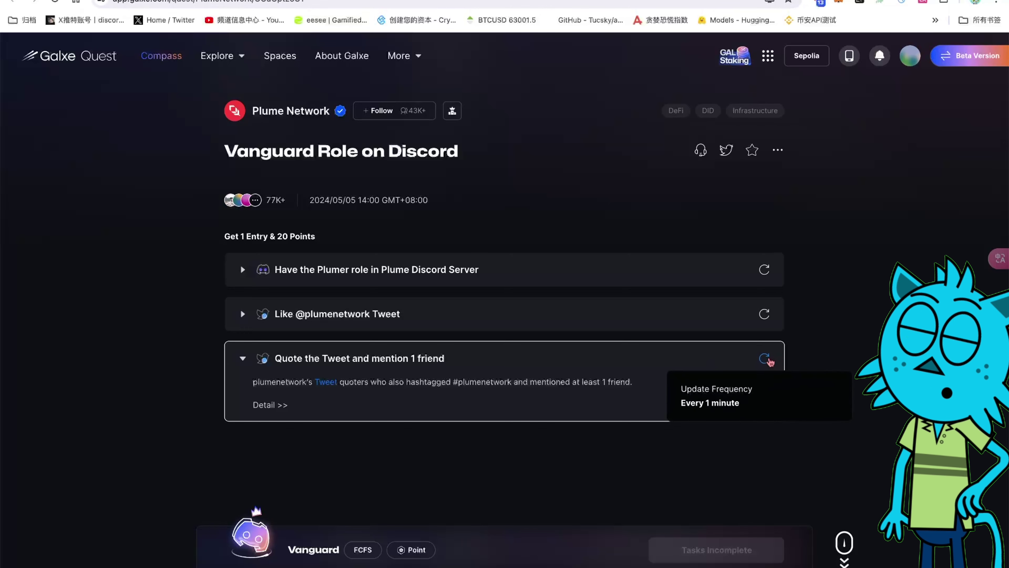
pyautogui.click(764, 358)
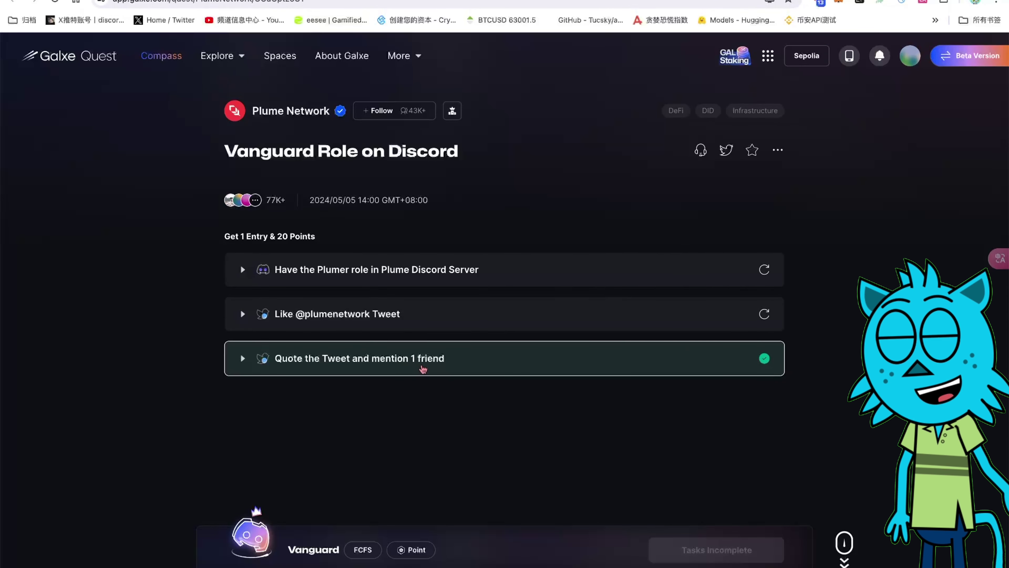
# Reopen the X window from the quote task, delete the published #plumenetwork quote post, and close the window.
pyautogui.click(400, 366)
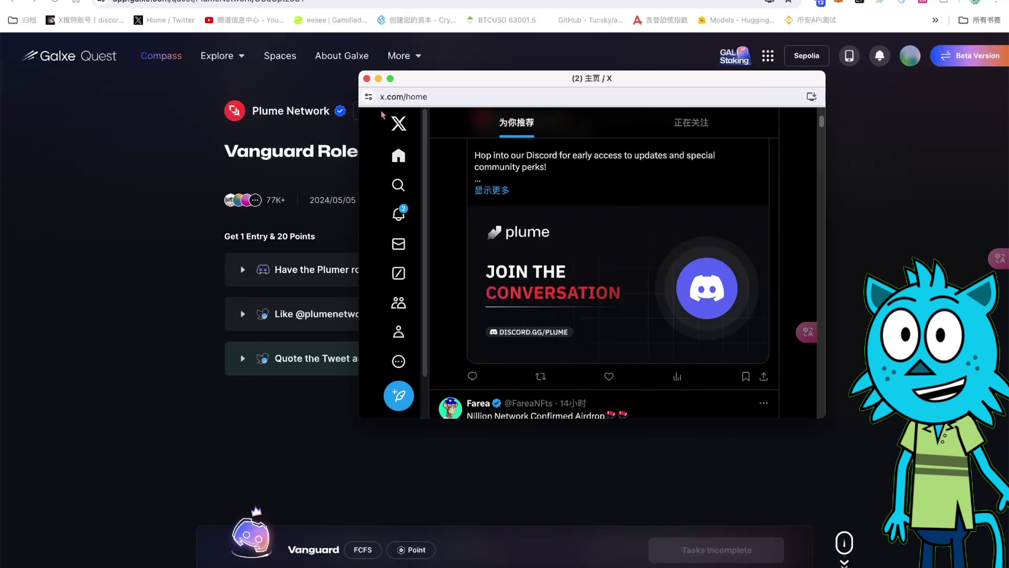
pyautogui.scroll(4, 763, 224)
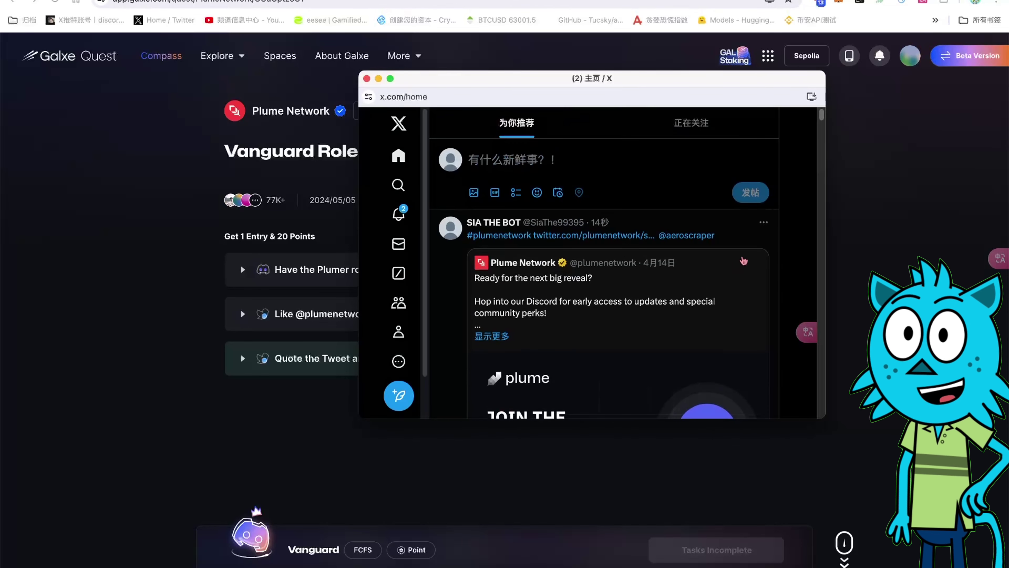
pyautogui.click(763, 224)
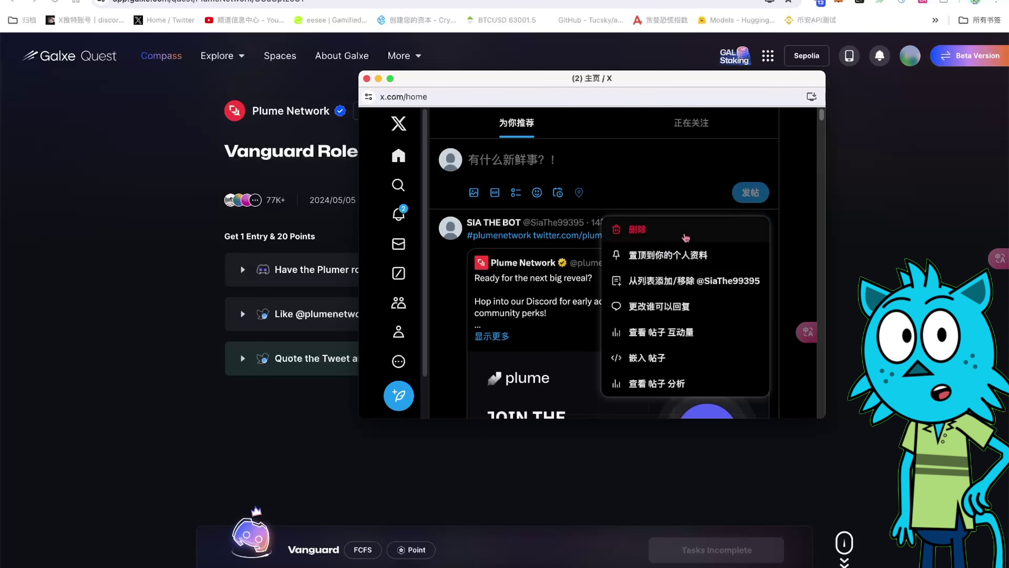
pyautogui.click(685, 238)
pyautogui.click(627, 285)
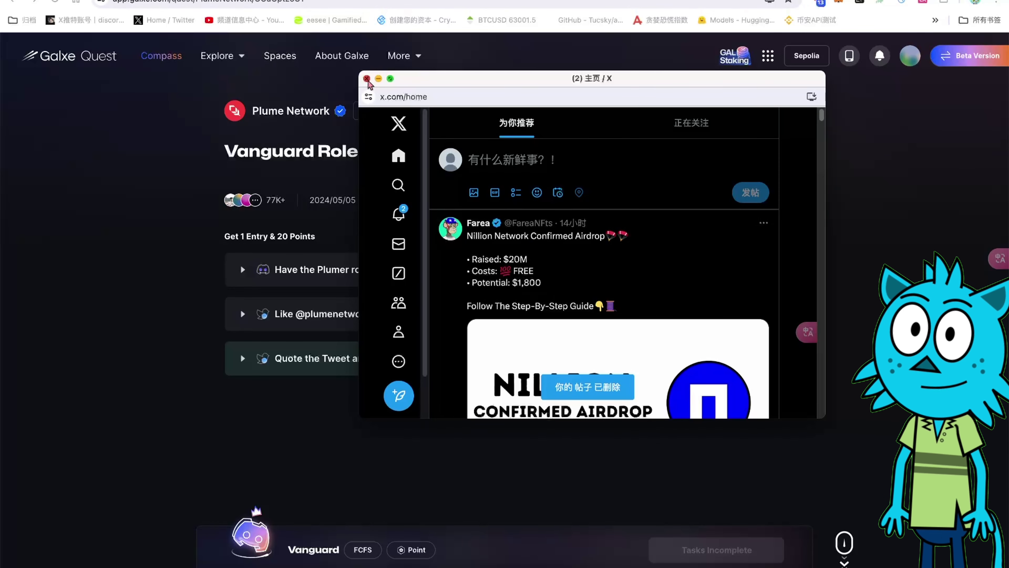
pyautogui.click(367, 79)
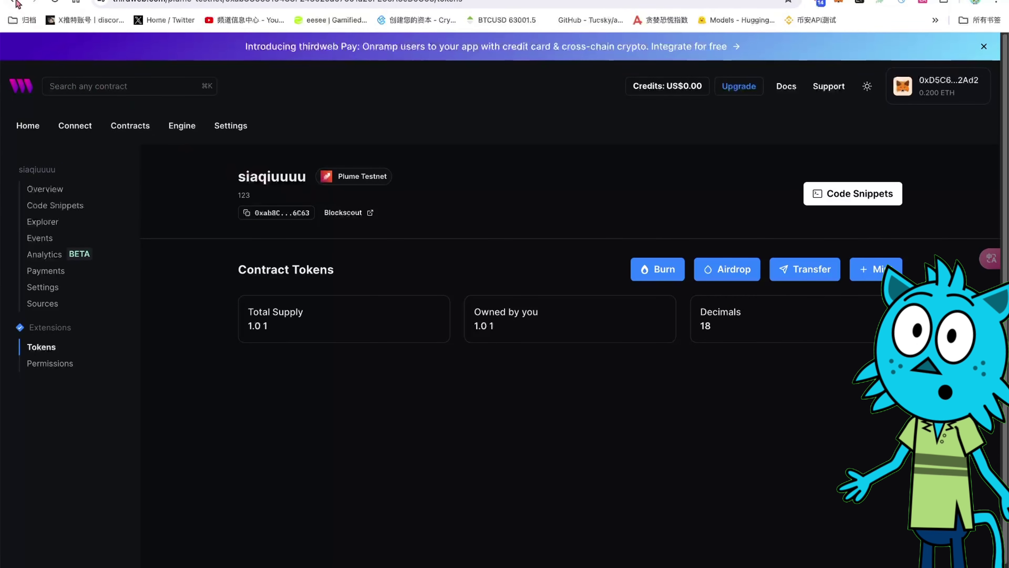
# Return to the token contract's overview page and check the points and Discord role reward on the Galxe Vanguard quest.
pyautogui.hotkey('alt', 'Left')
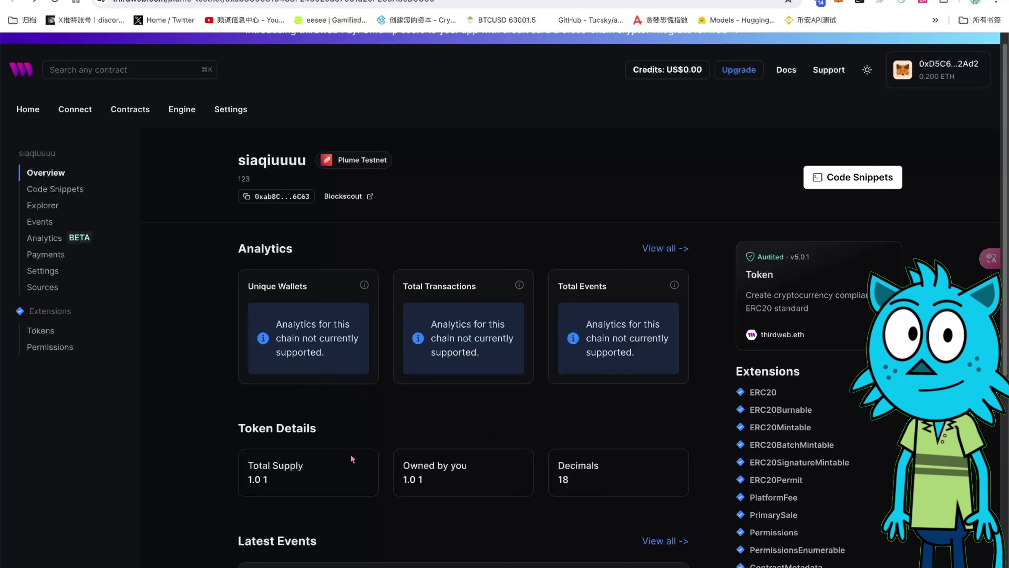
pyautogui.scroll(1, 358, 378)
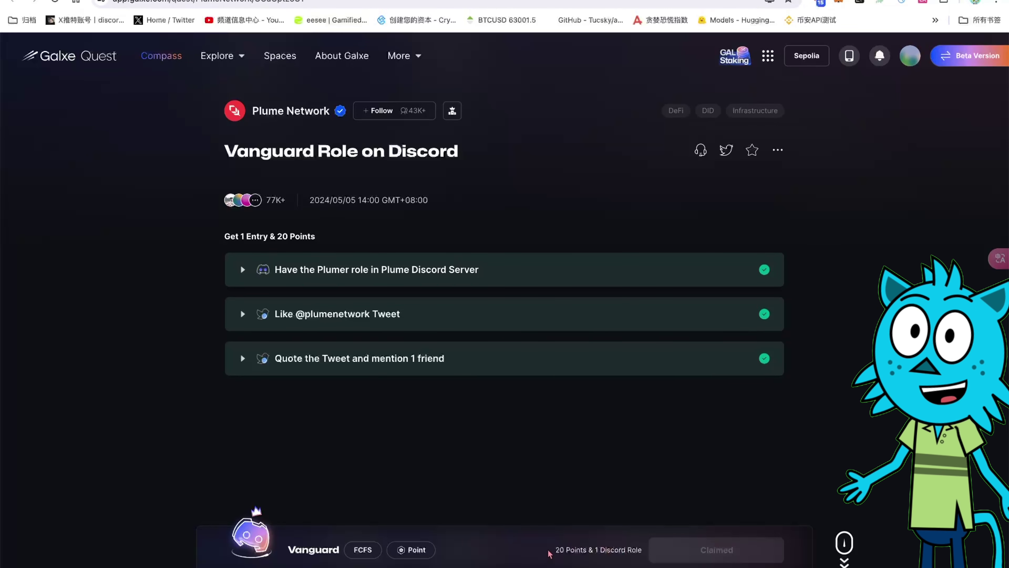
pyautogui.moveTo(643, 550); pyautogui.dragTo(581, 548)
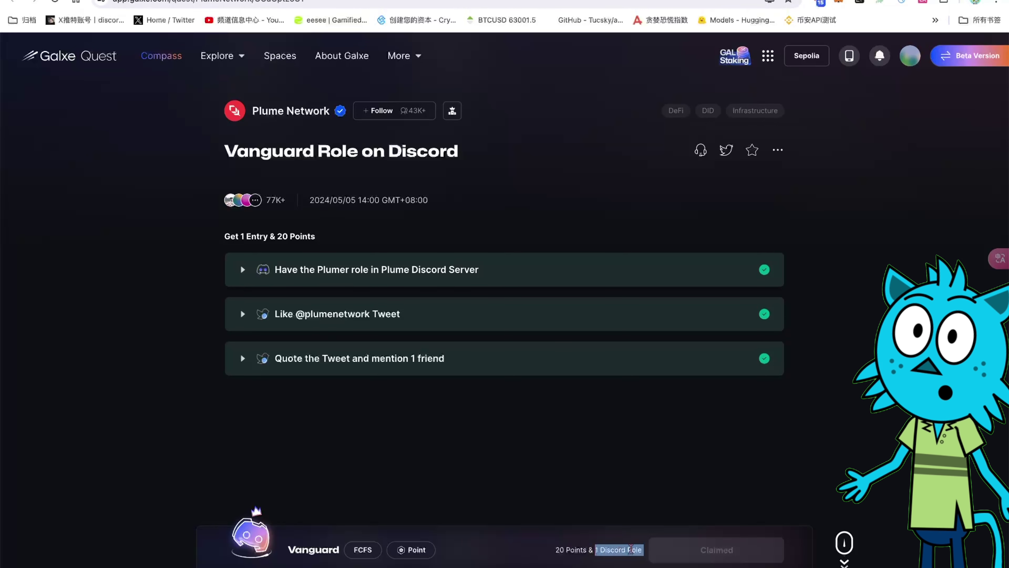
pyautogui.click(646, 485)
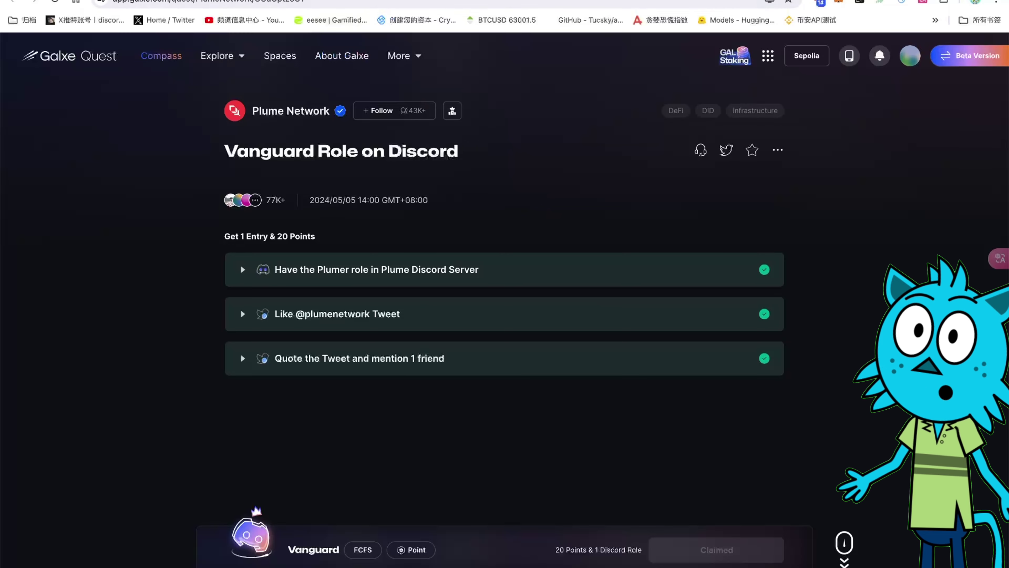
# Return to the X thread and open the Plume form linked in the "7/ Testnet Form" post.
pyautogui.click(318, 0)
pyautogui.scroll(-1, 444, 358)
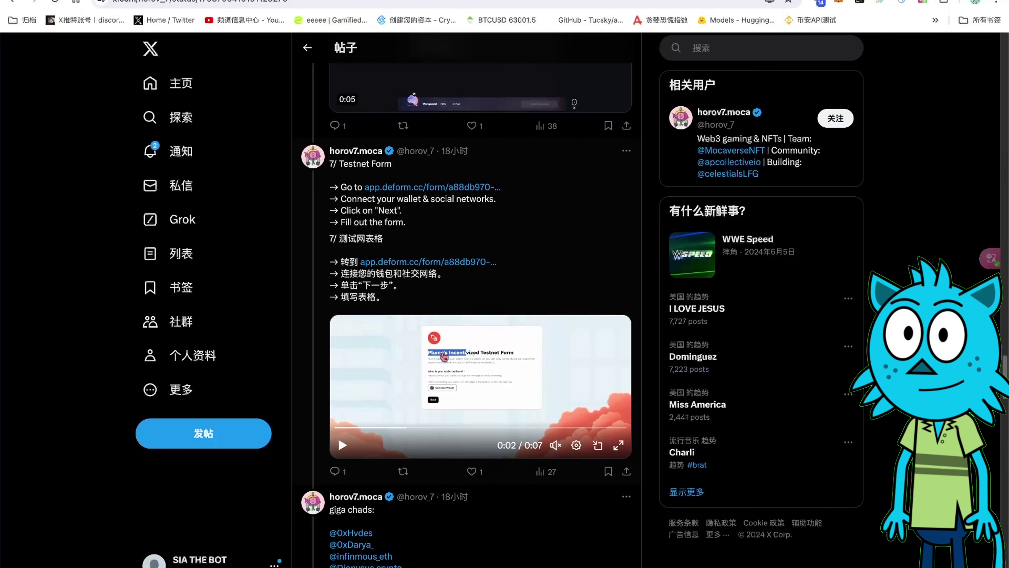
pyautogui.click(432, 187)
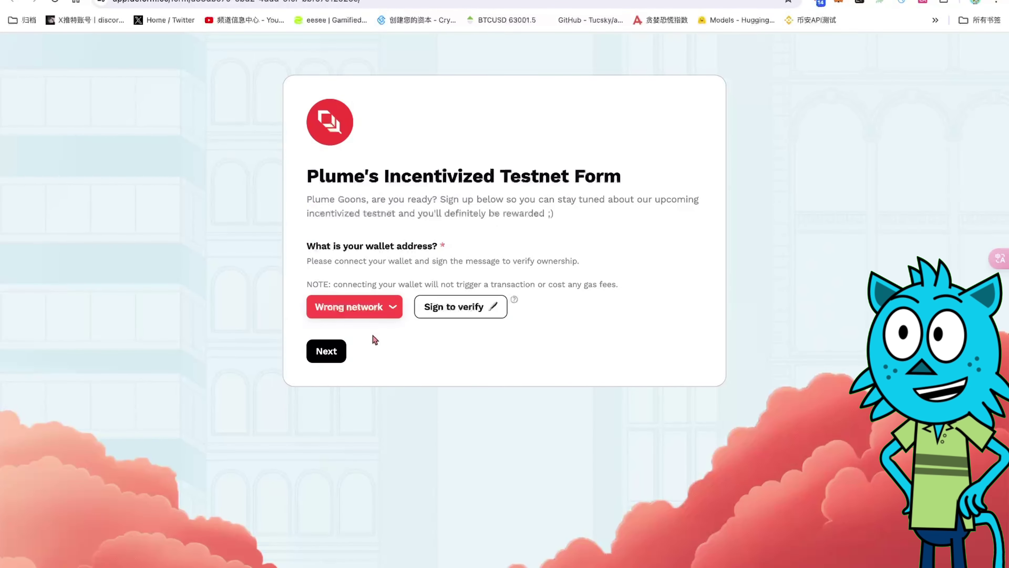
pyautogui.click(350, 306)
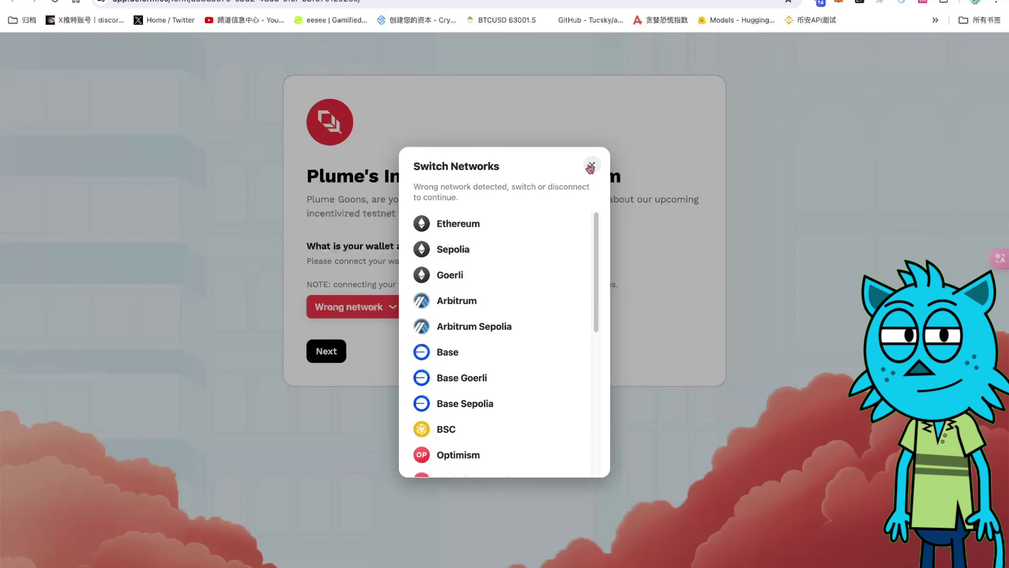
pyautogui.click(302, 331)
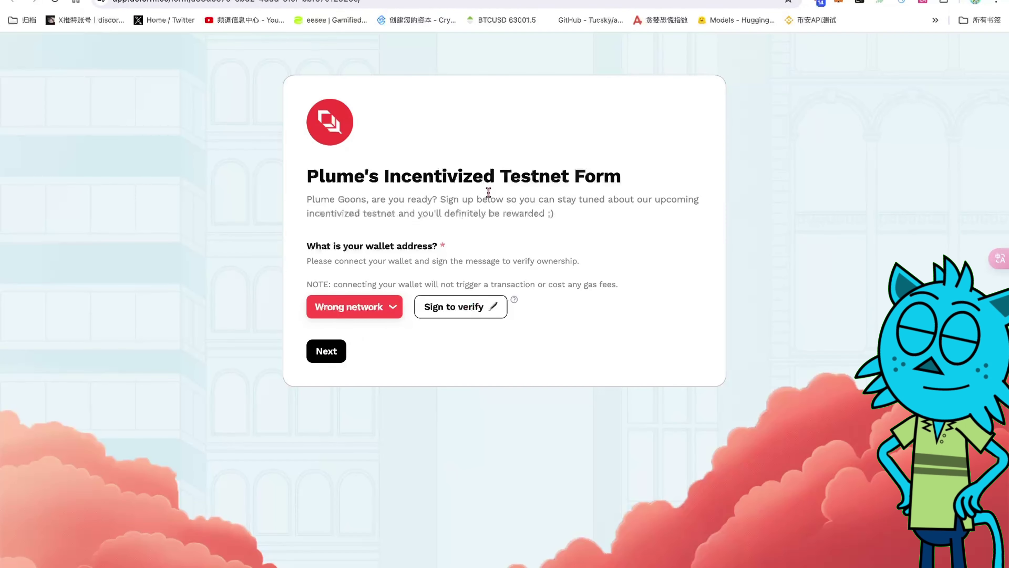
pyautogui.click(838, 2)
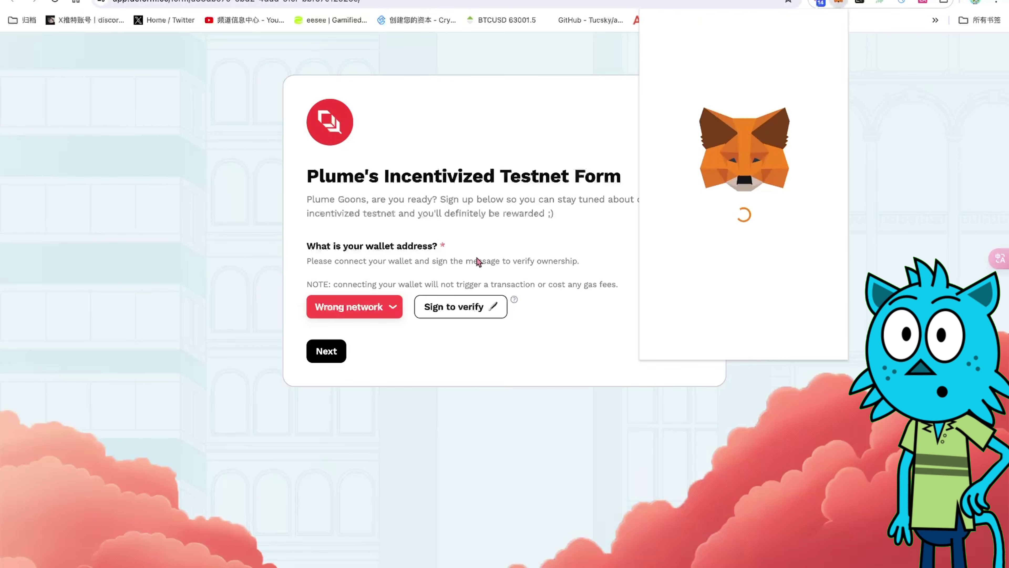
# Switch the form's connected wallet to the Sepolia network and approve the change in MetaMask.
pyautogui.click(366, 298)
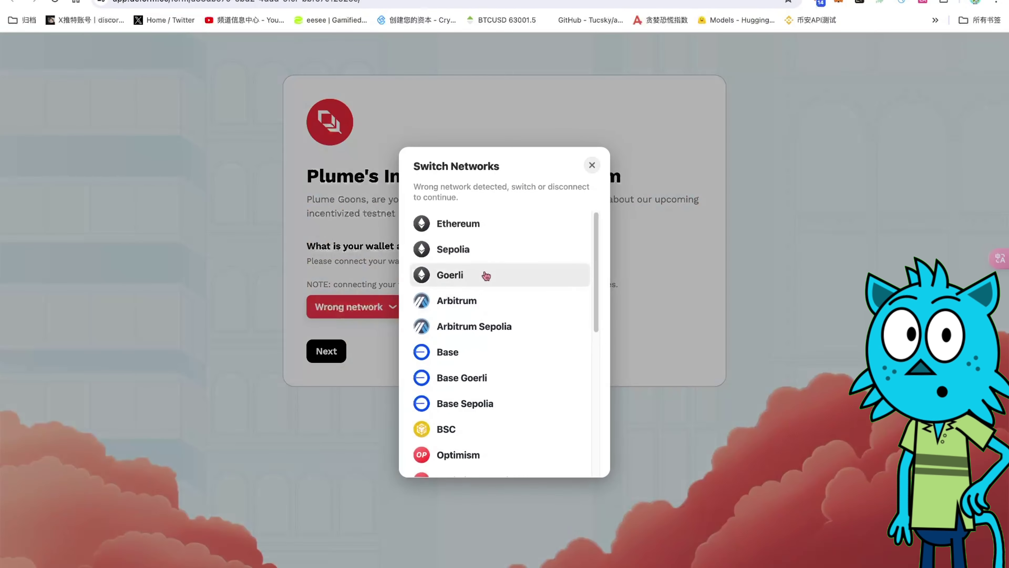
pyautogui.click(480, 250)
pyautogui.click(954, 300)
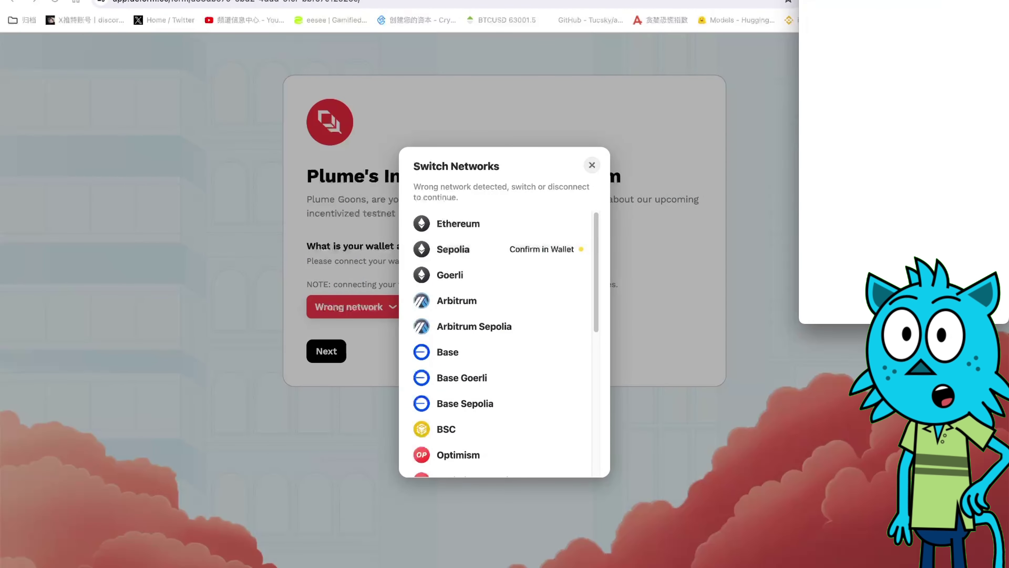
pyautogui.click(592, 179)
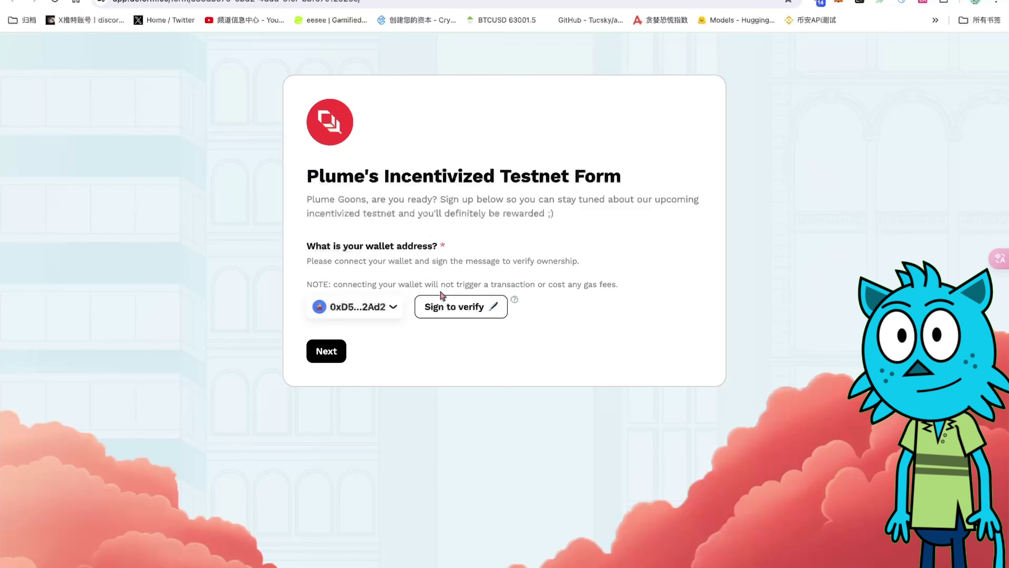
# Verify wallet ownership by signing the message in MetaMask, and continue past the form's wallet address question.
pyautogui.click(439, 308)
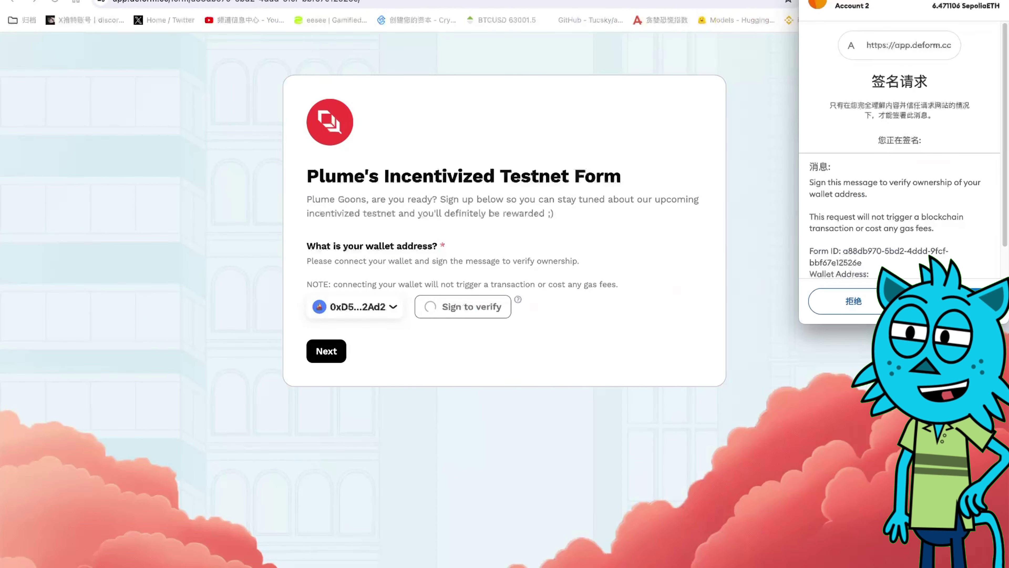
pyautogui.click(950, 304)
pyautogui.click(315, 360)
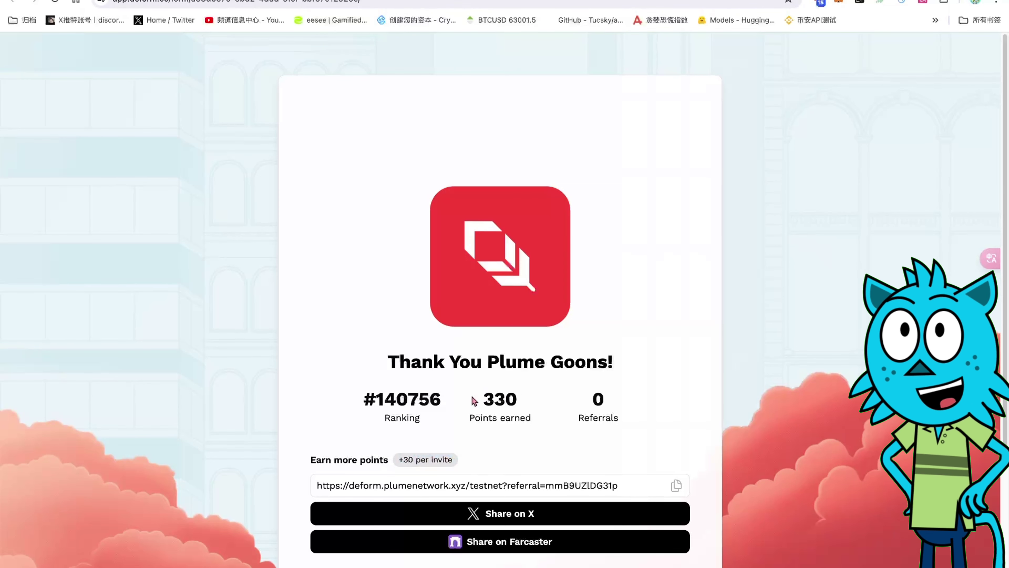
# Check the points earned and the ranking on the testnet form's completion page.
pyautogui.moveTo(475, 400); pyautogui.dragTo(532, 422)
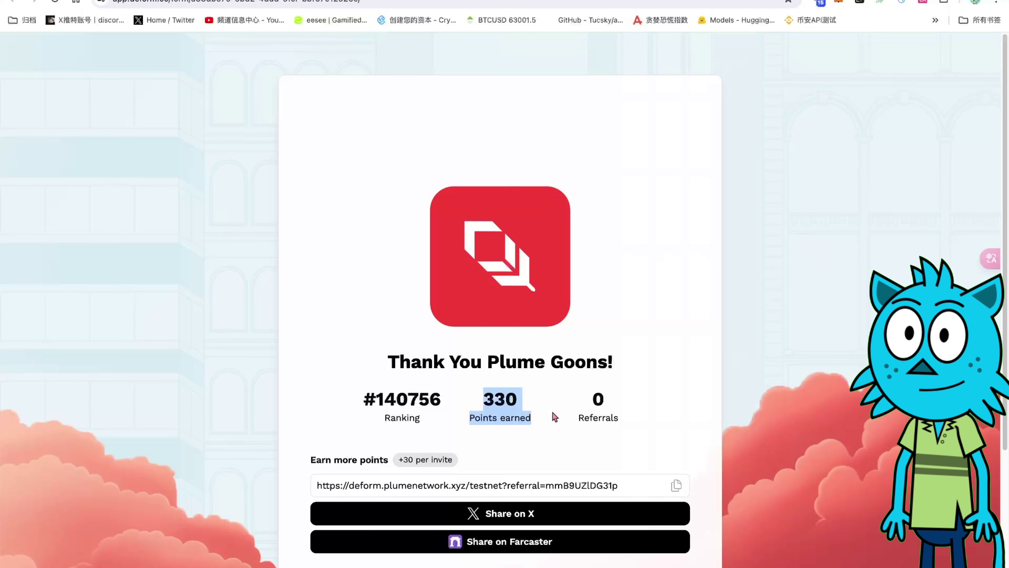
pyautogui.click(471, 417)
pyautogui.moveTo(401, 417); pyautogui.dragTo(374, 365)
pyautogui.click(771, 277)
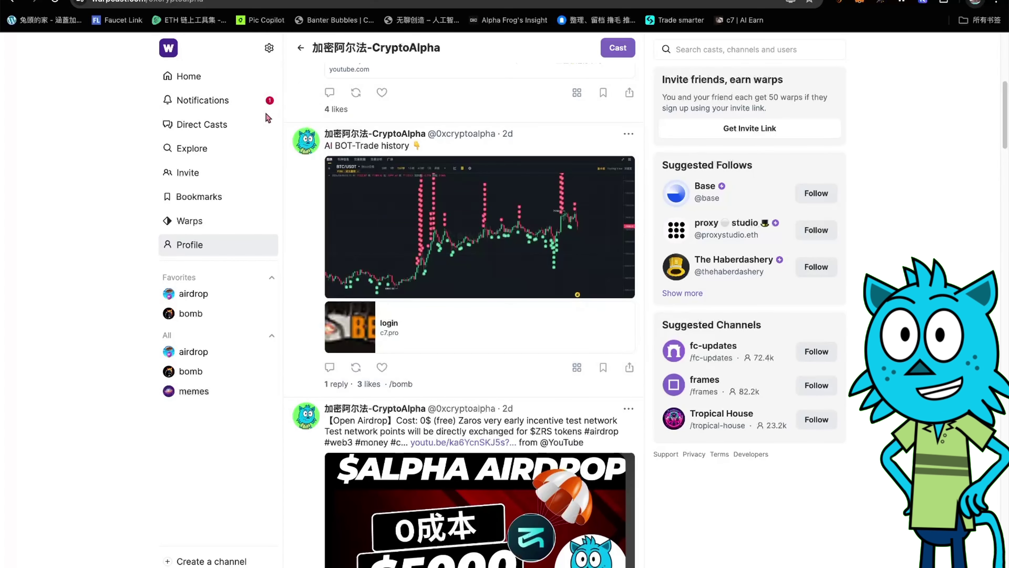
# Switch to Warpcast, look over the own profile page, and browse the casts in the bomb channel.
pyautogui.scroll(5, 615, 172)
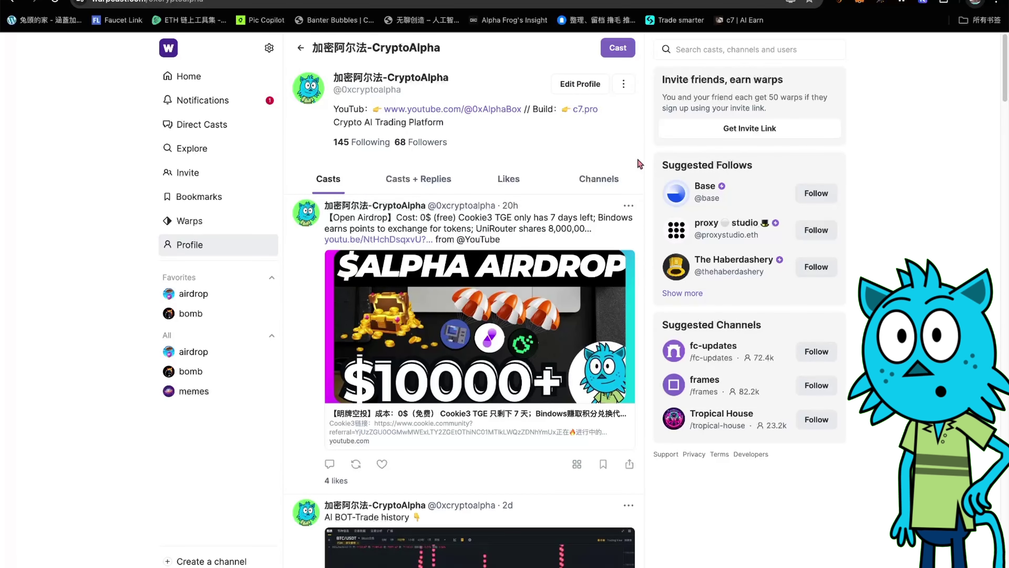
pyautogui.moveTo(675, 193)
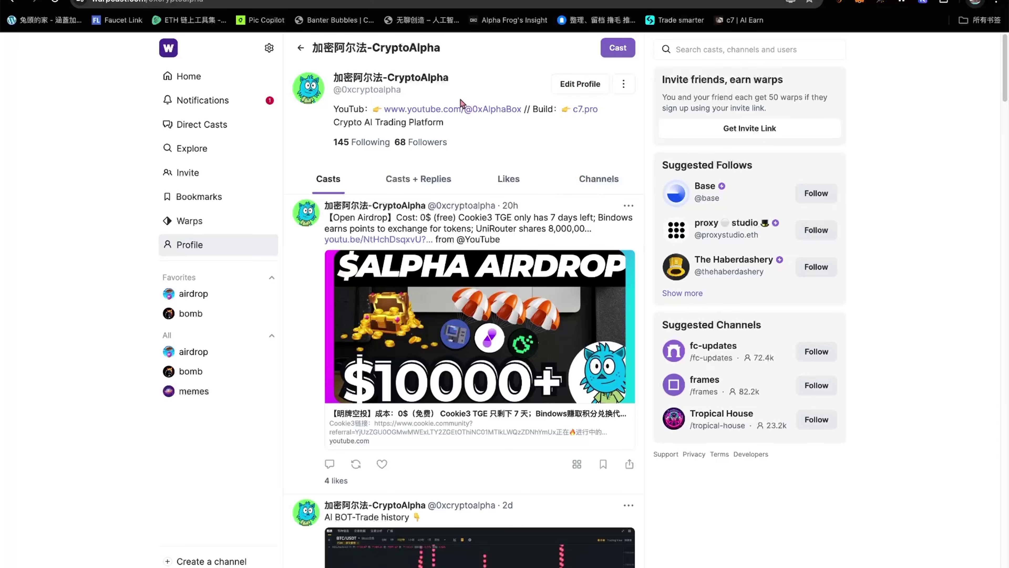
pyautogui.moveTo(456, 211)
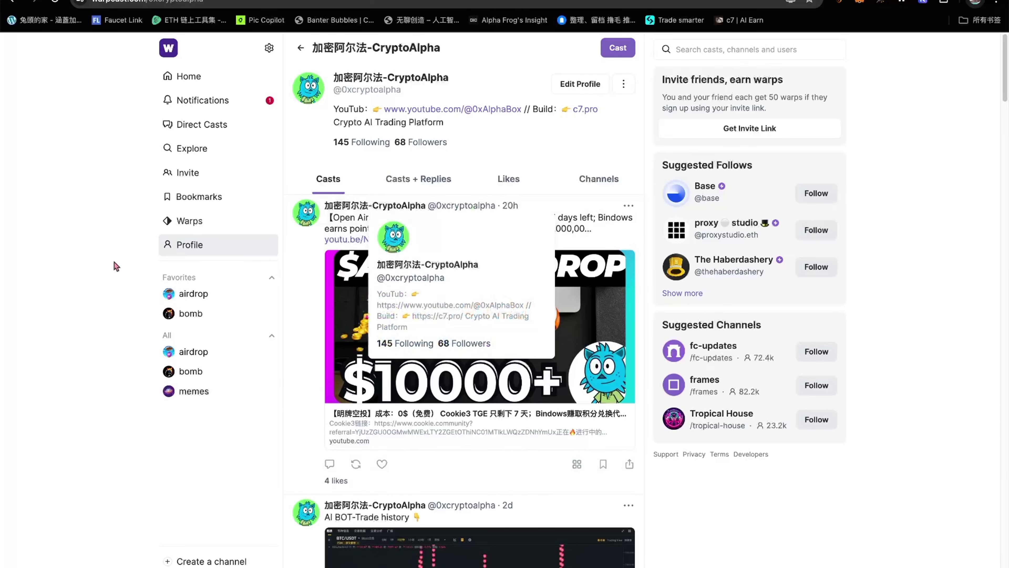
pyautogui.click(190, 313)
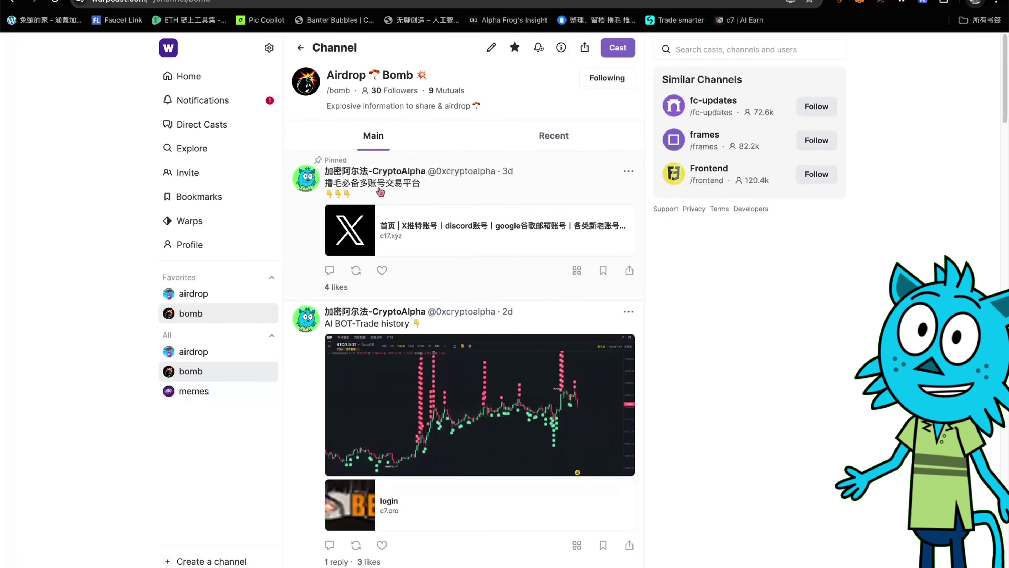
pyautogui.scroll(-5, 480, 343)
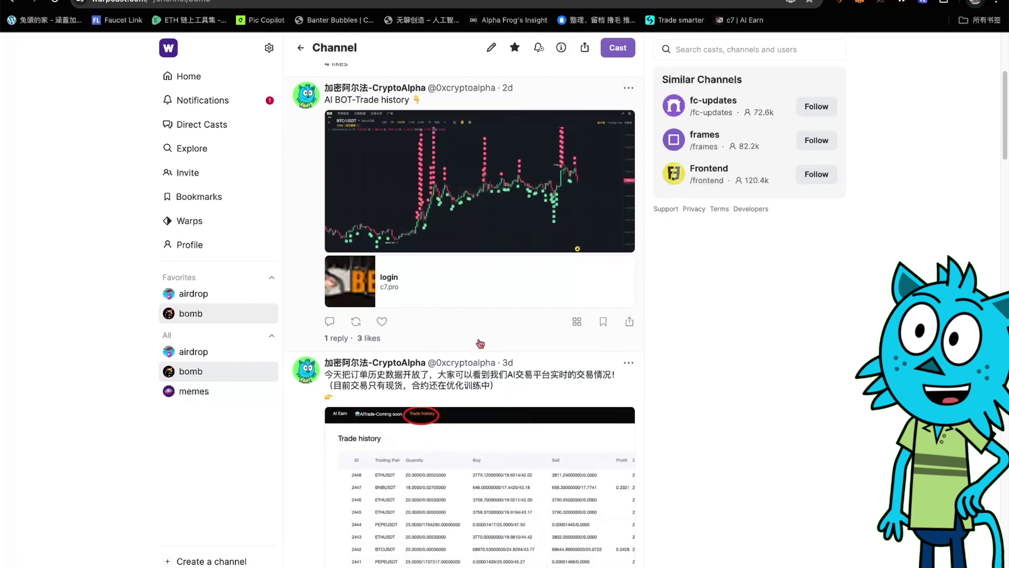
pyautogui.scroll(5, 480, 343)
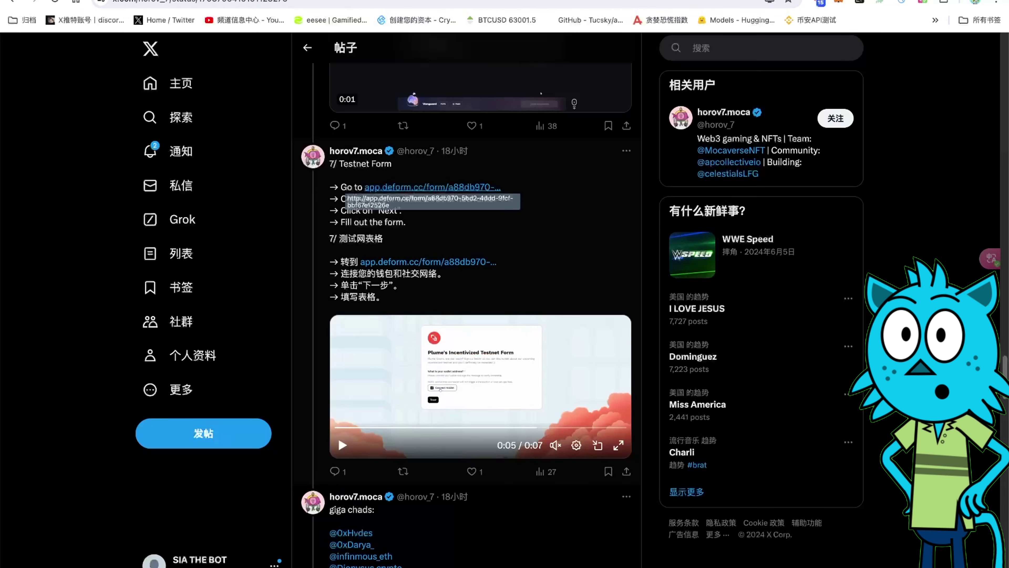
# Review the X thread to its closing mentions and back up to the "5/ Deploy contract" post.
pyautogui.scroll(-20, 524, 300)
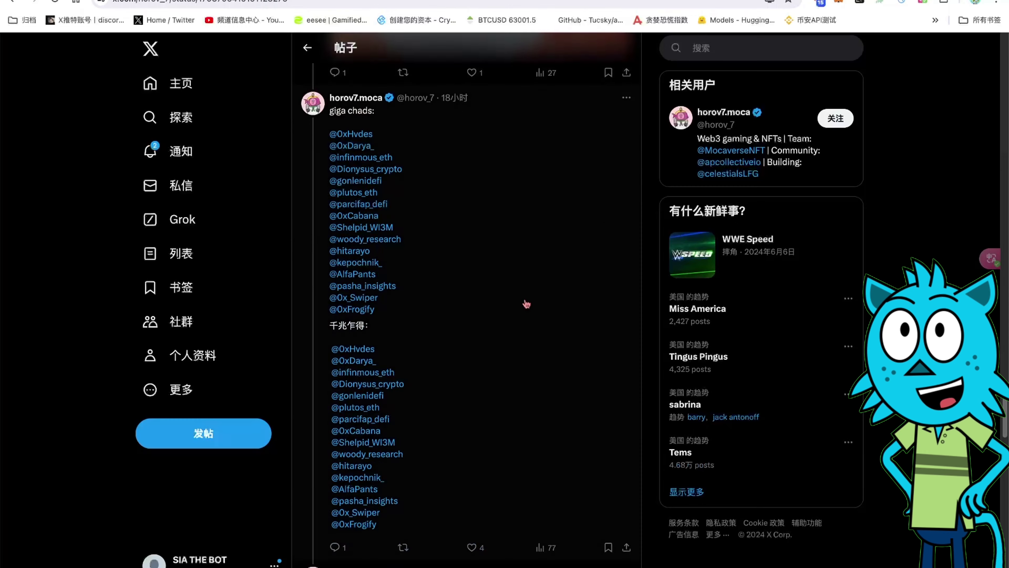
pyautogui.scroll(20, 526, 303)
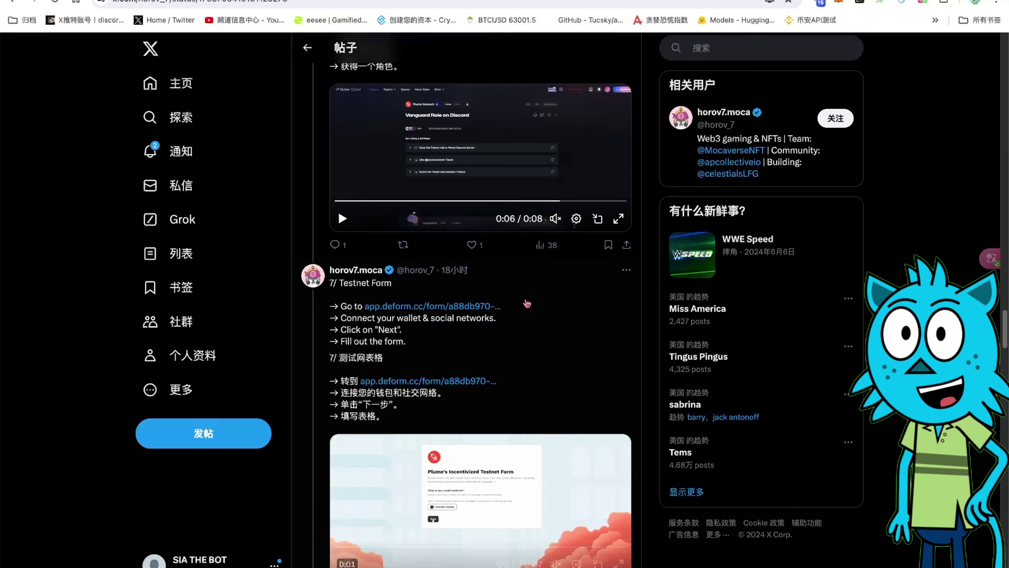
pyautogui.scroll(10, 579, 343)
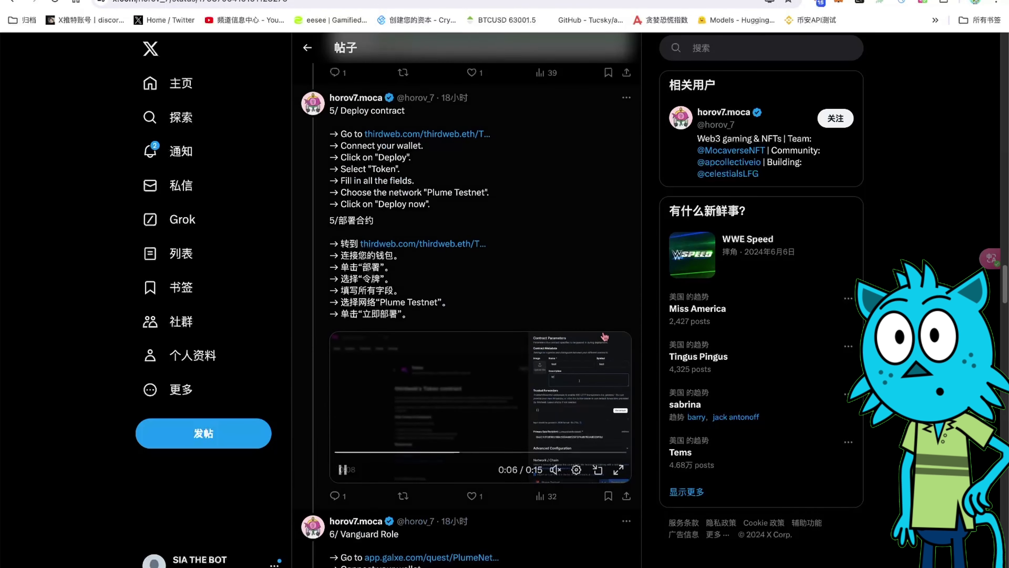